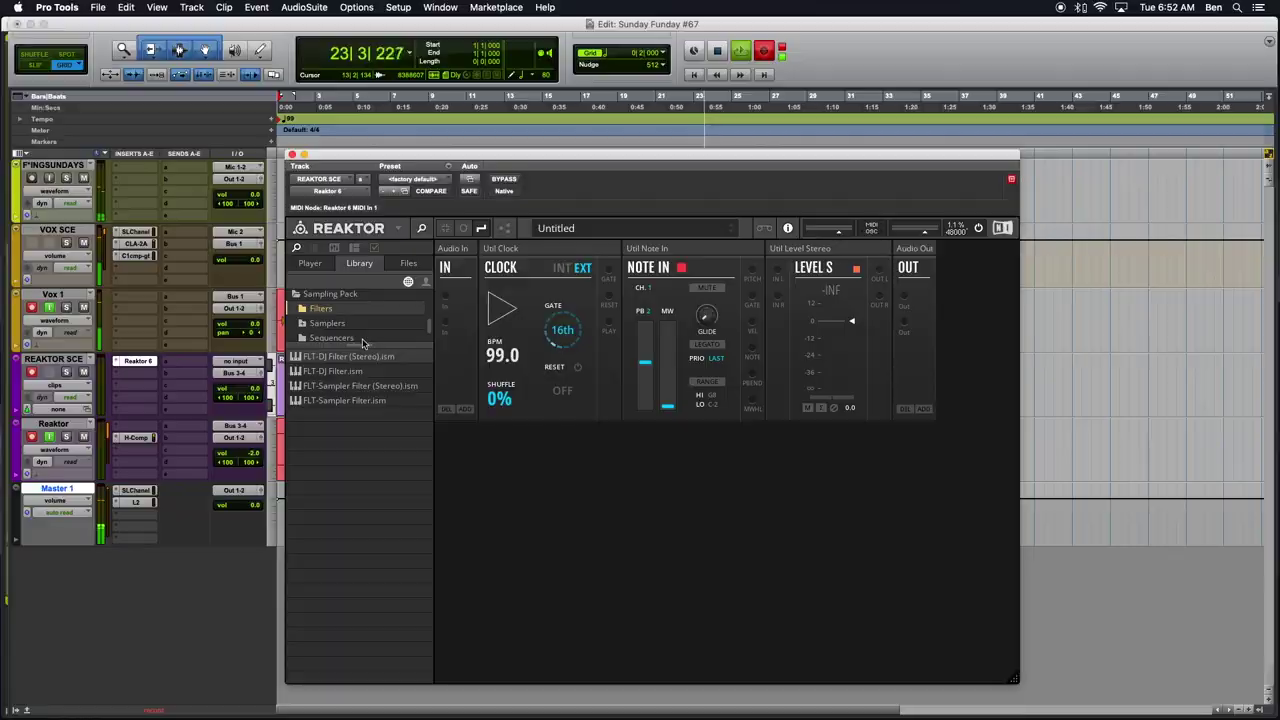
Enlarge the library's folder list and look through the Sampling Pack's Sequencers and Samplers blocks.
drag(363, 345, 388, 406)
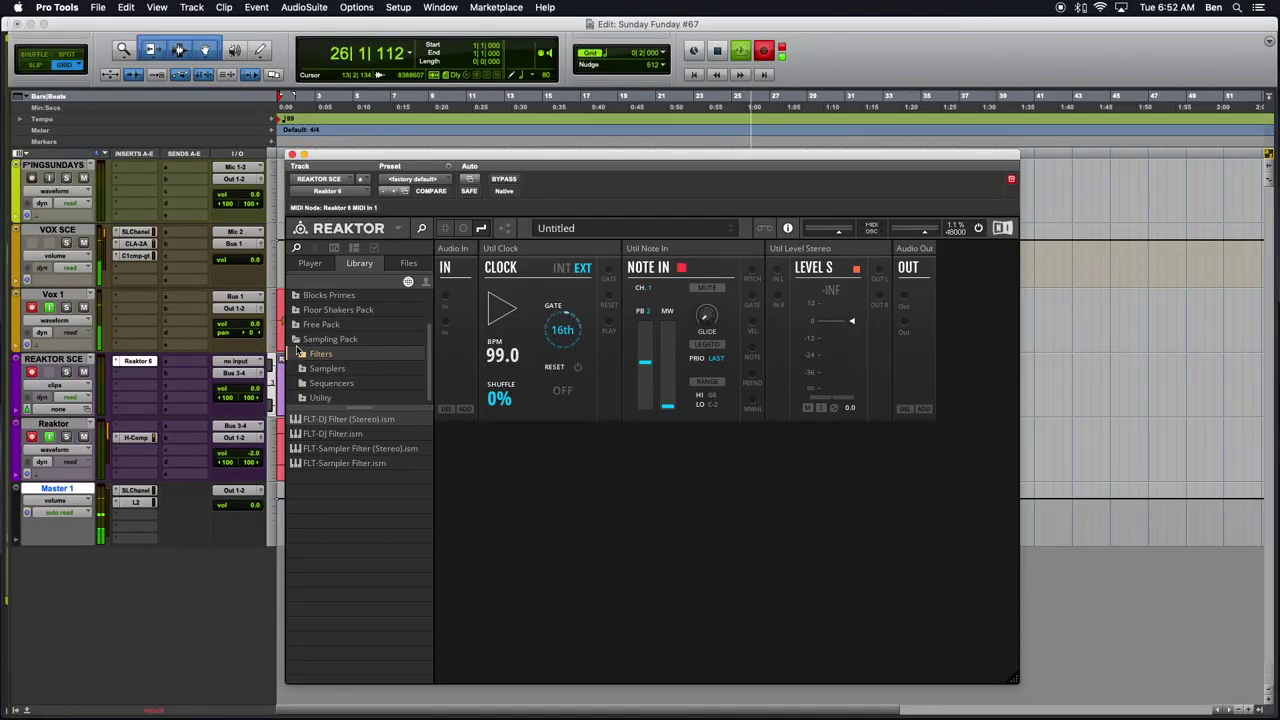
click(296, 341)
drag(355, 407, 355, 443)
click(343, 389)
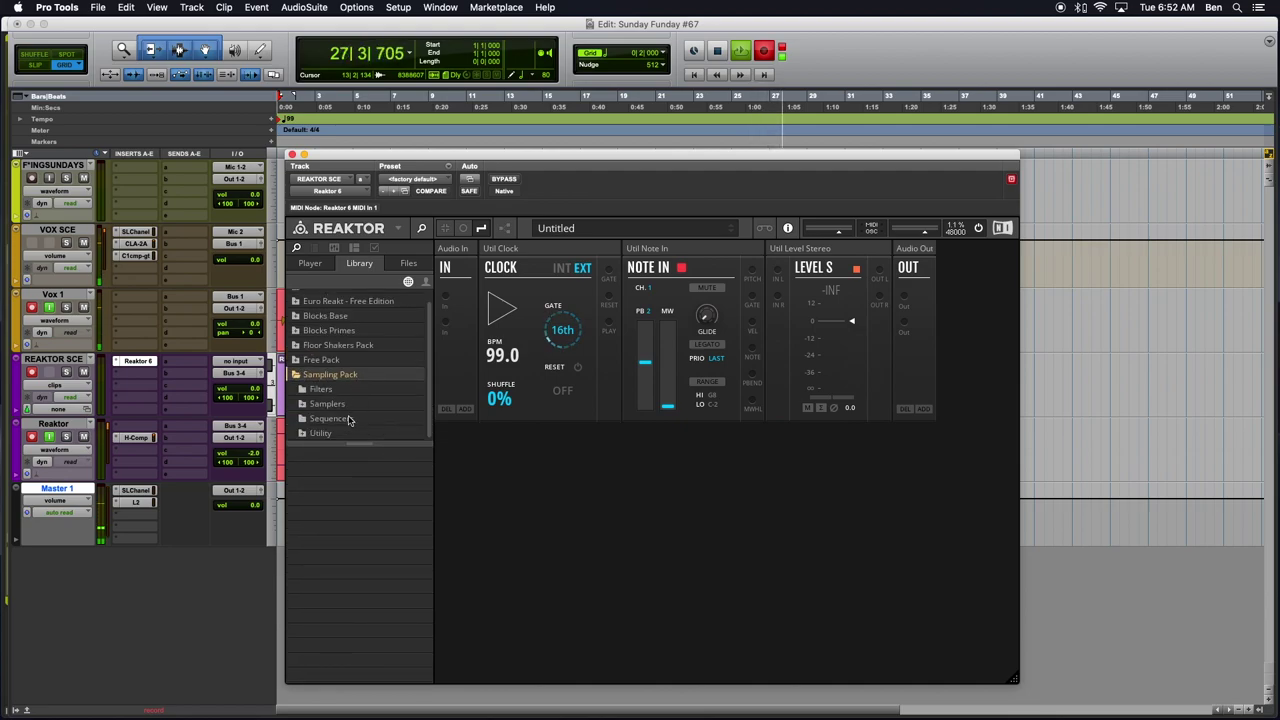
click(350, 419)
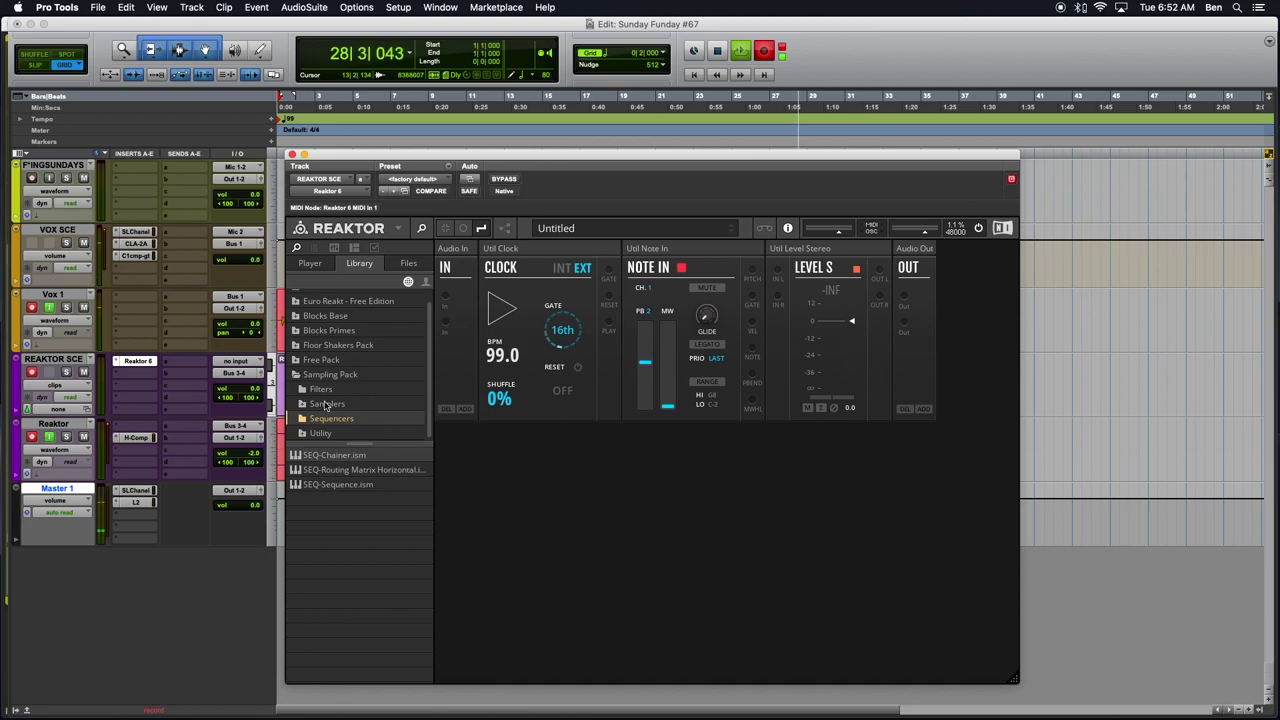
click(330, 403)
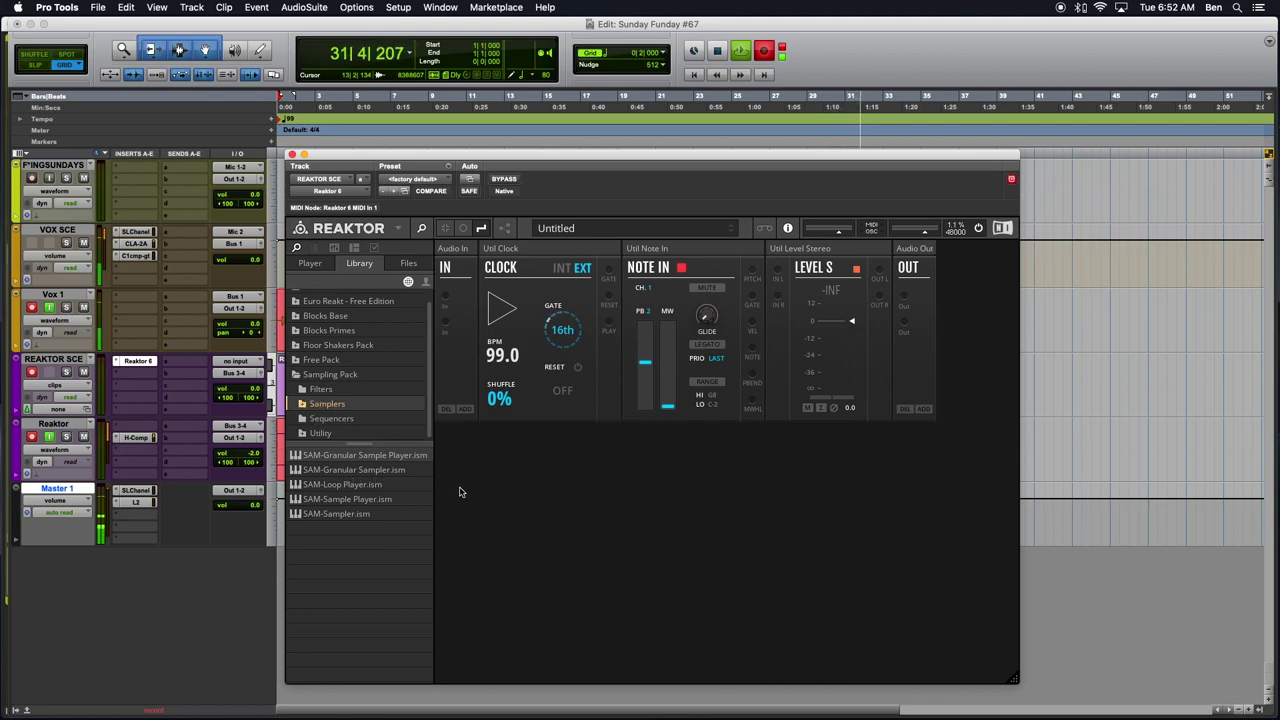
Switch to Finder and locate This Wretched.wav in the Bounced Files of the This Wretched session under Pro Tools.
key(super+Tab)
key(super+Tab)
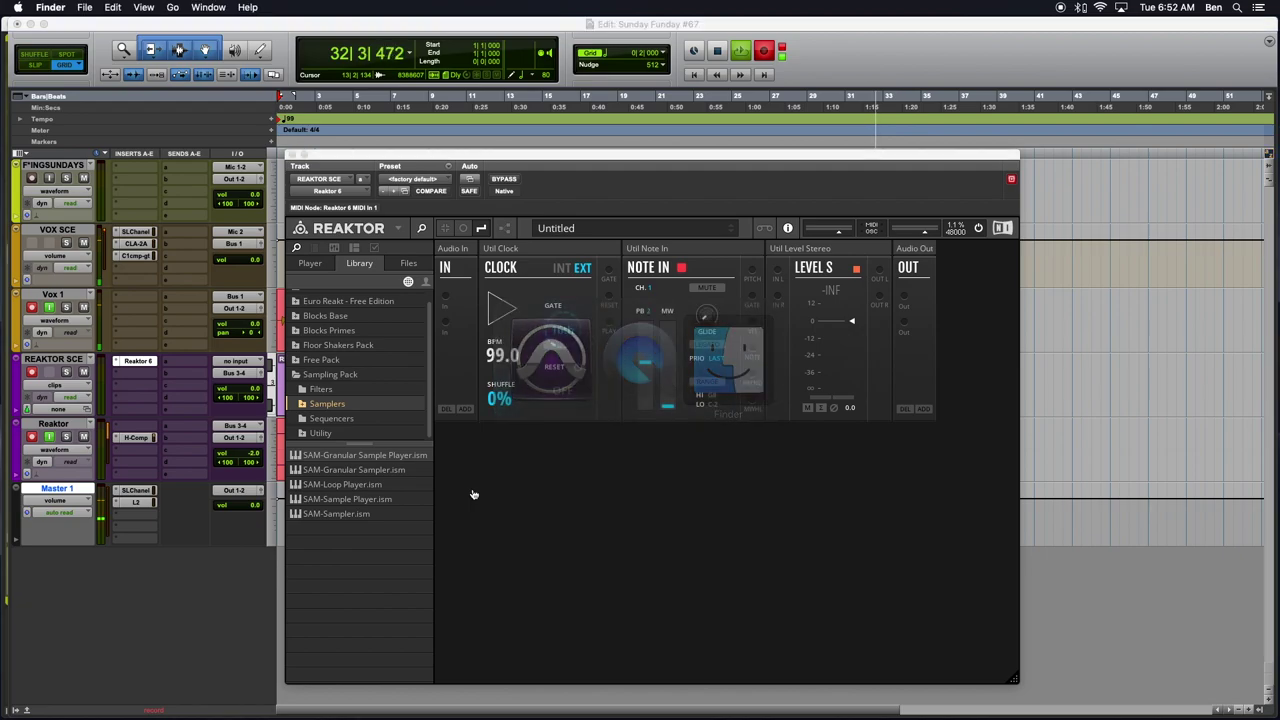
mouse_move(2, 461)
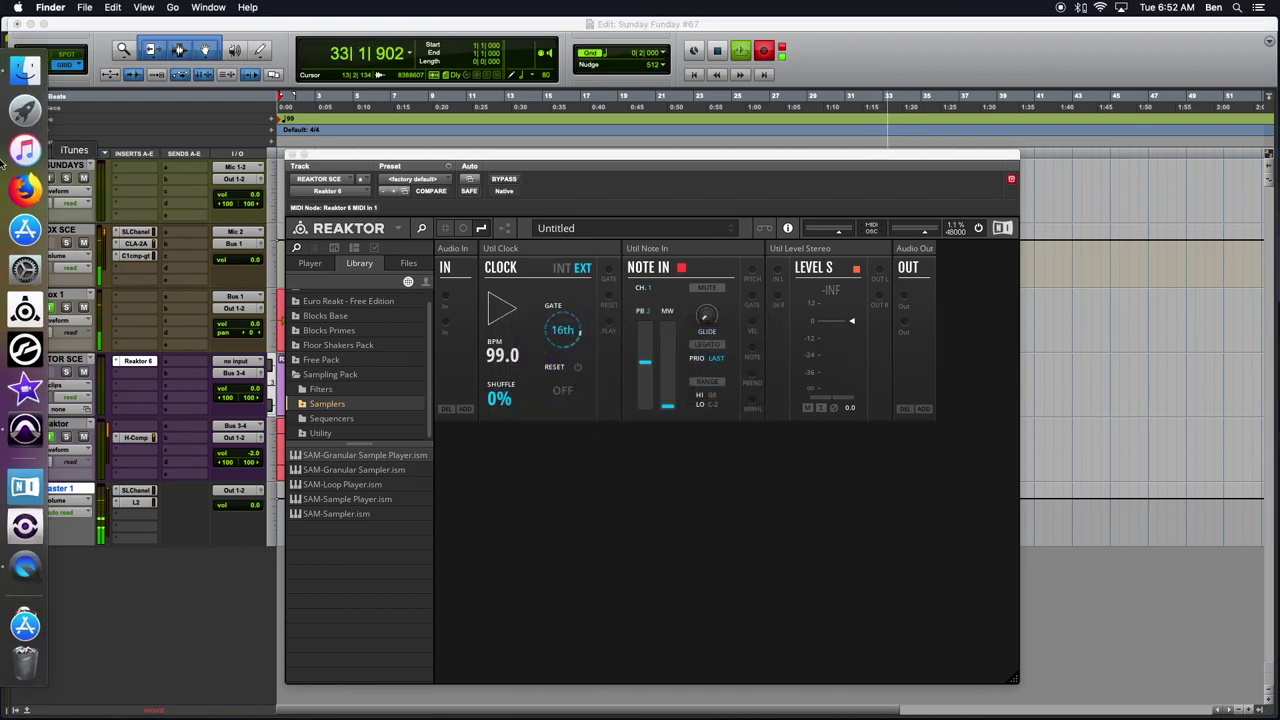
click(29, 69)
drag(299, 401, 777, 401)
click(752, 530)
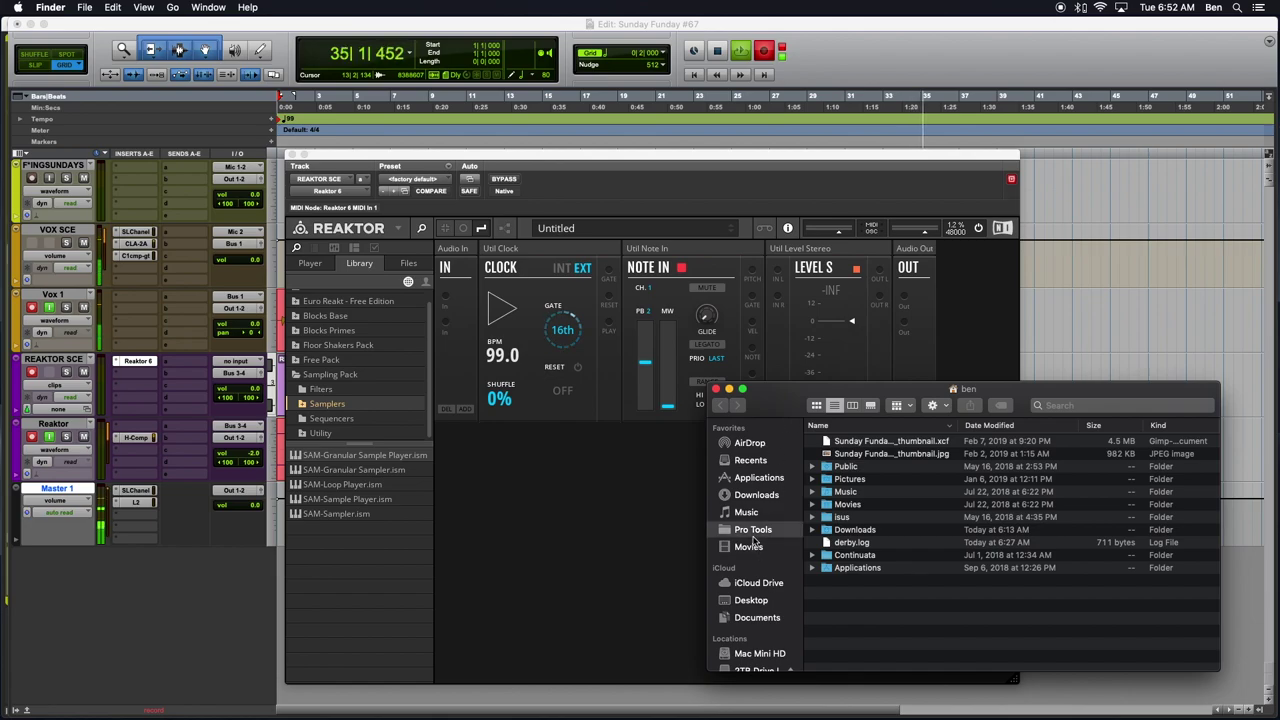
scroll(900, 575, down, 1)
click(866, 627)
double_click(866, 627)
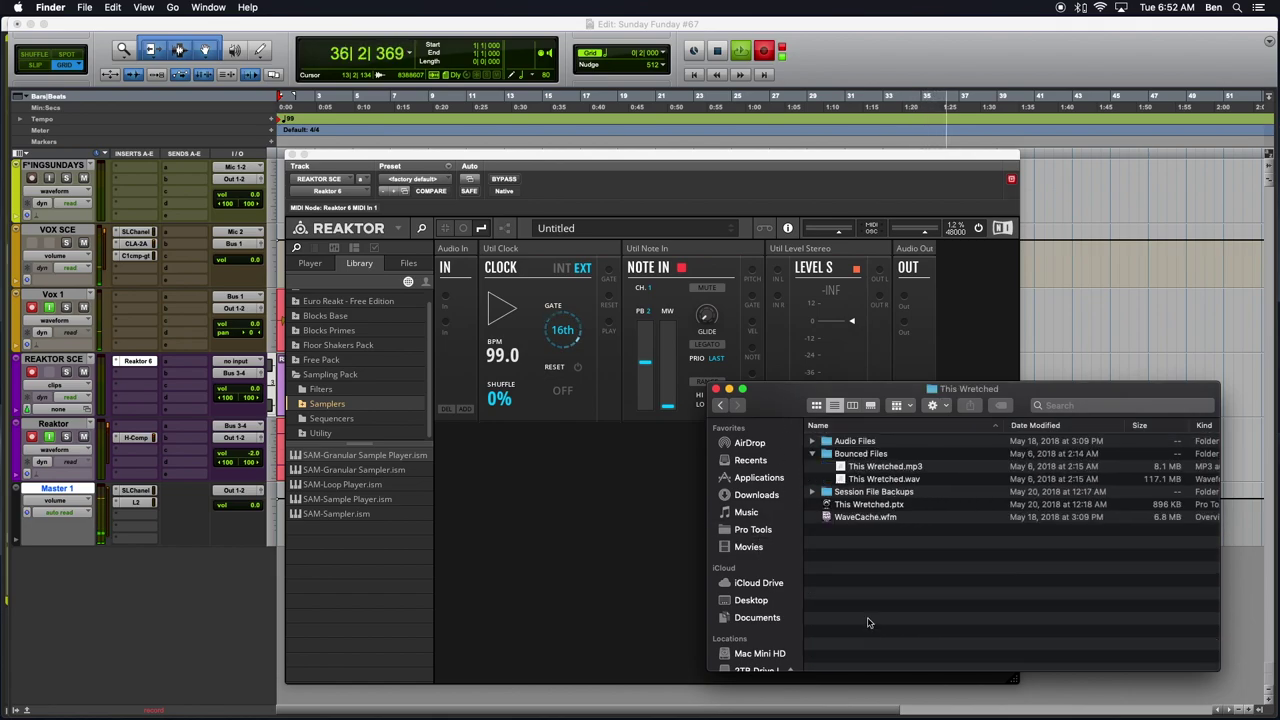
click(884, 479)
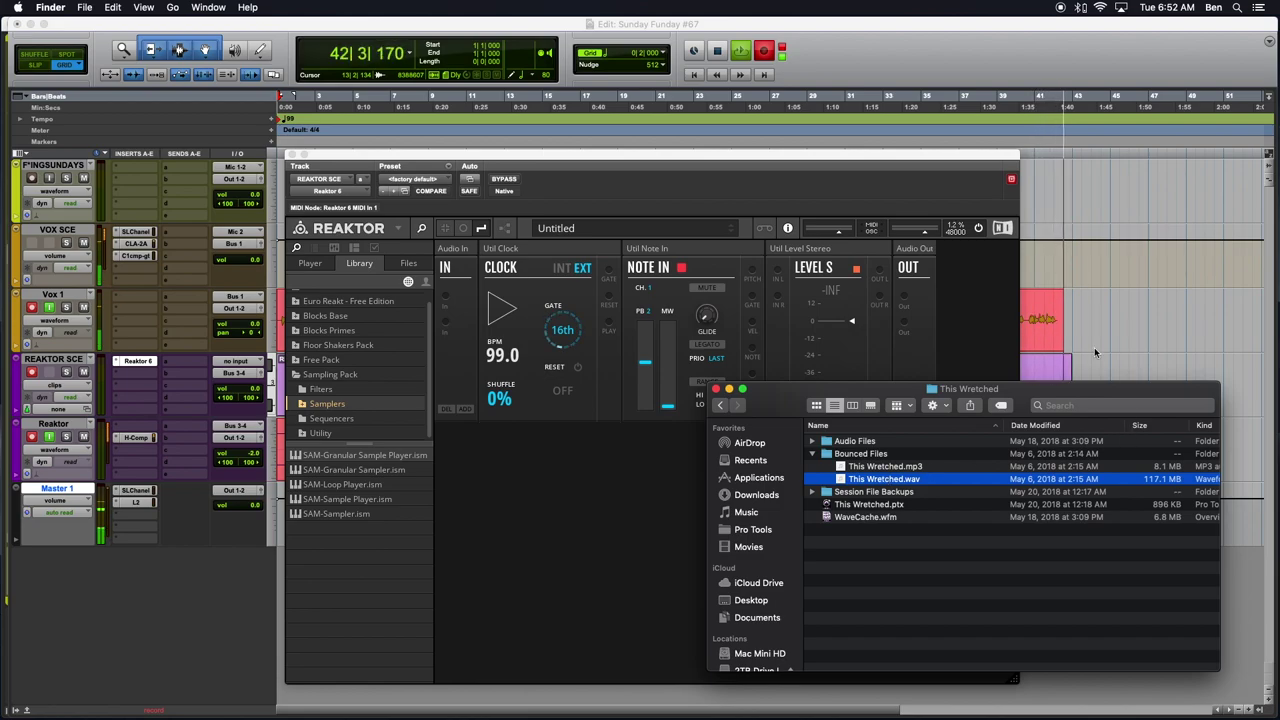
Check the Desktop folder, go back to the This Wretched folder and return to the Reaktor window in Pro Tools.
scroll(1095, 350, down, 1)
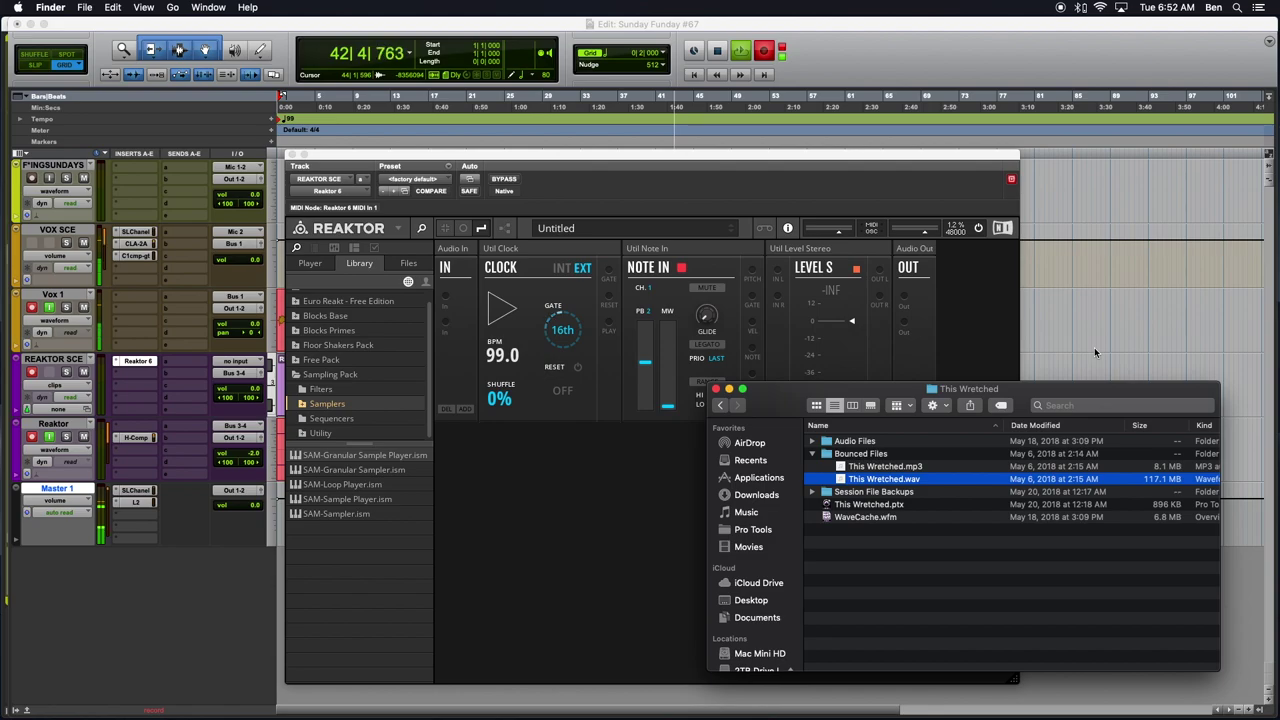
click(737, 600)
click(719, 405)
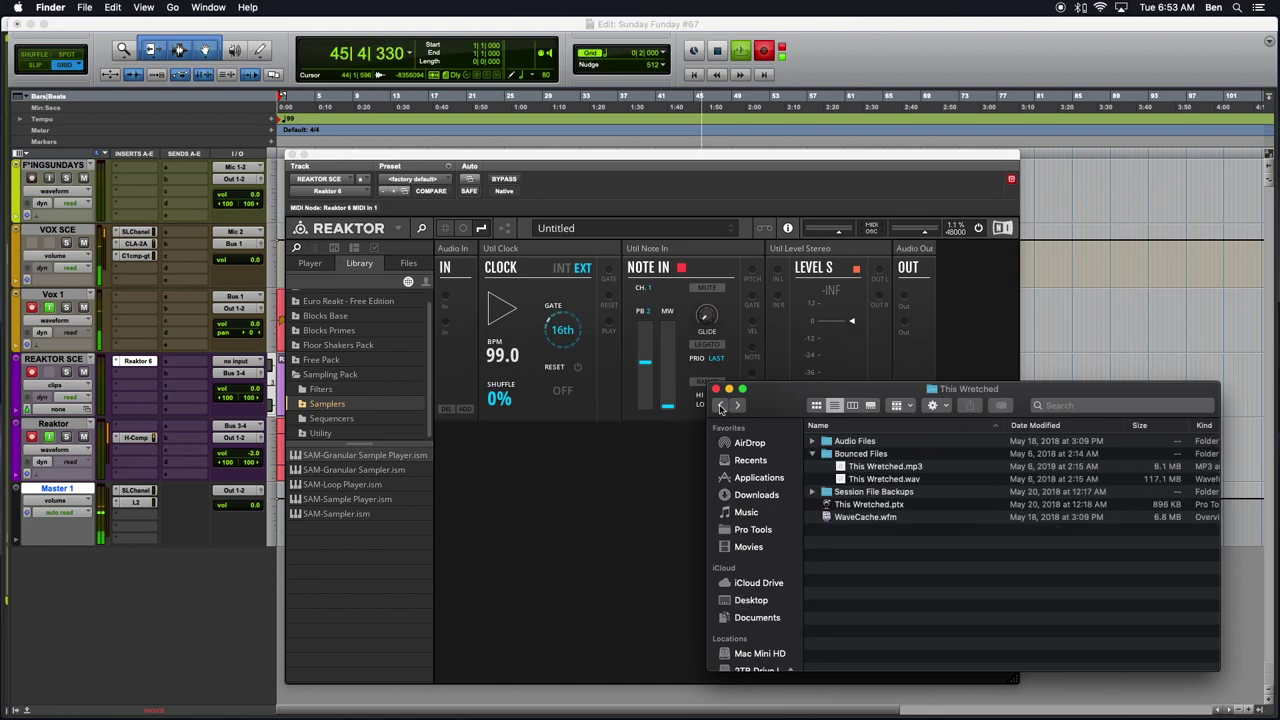
click(636, 530)
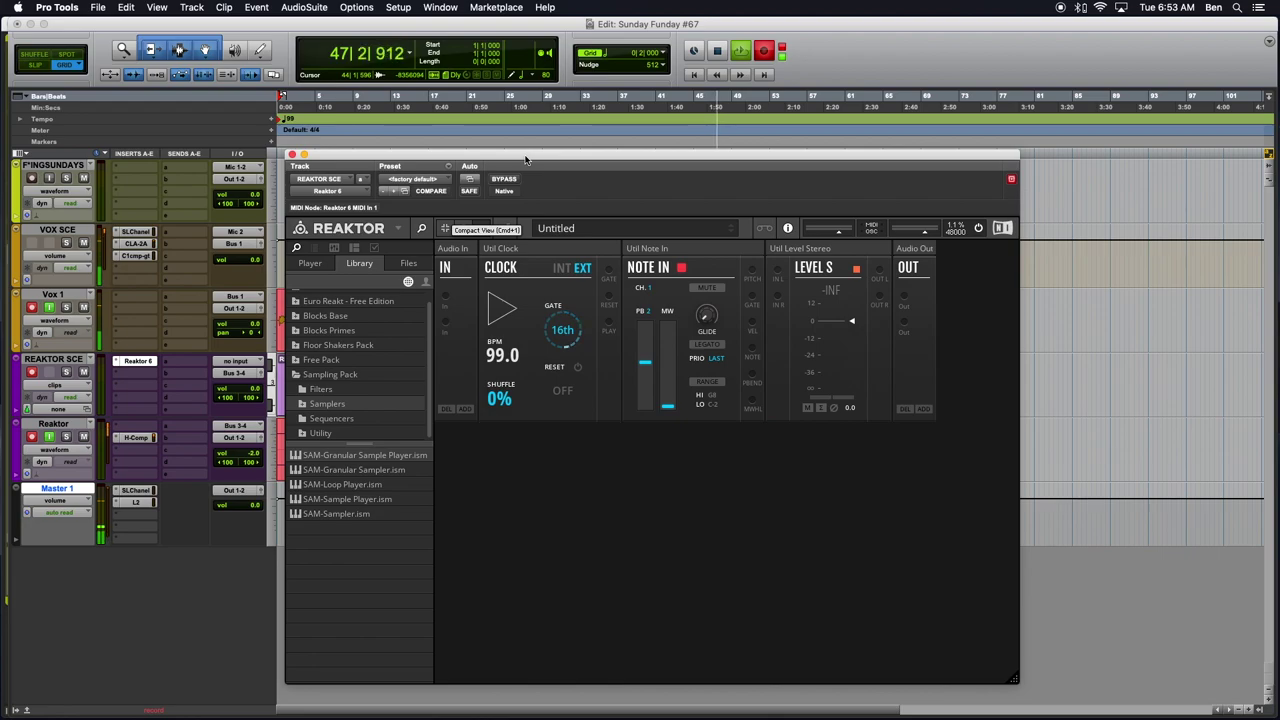
Delete the Clock and Note In blocks and, with the browser hidden, move Level Stereo and Audio Out to a row below Audio In.
click(528, 250)
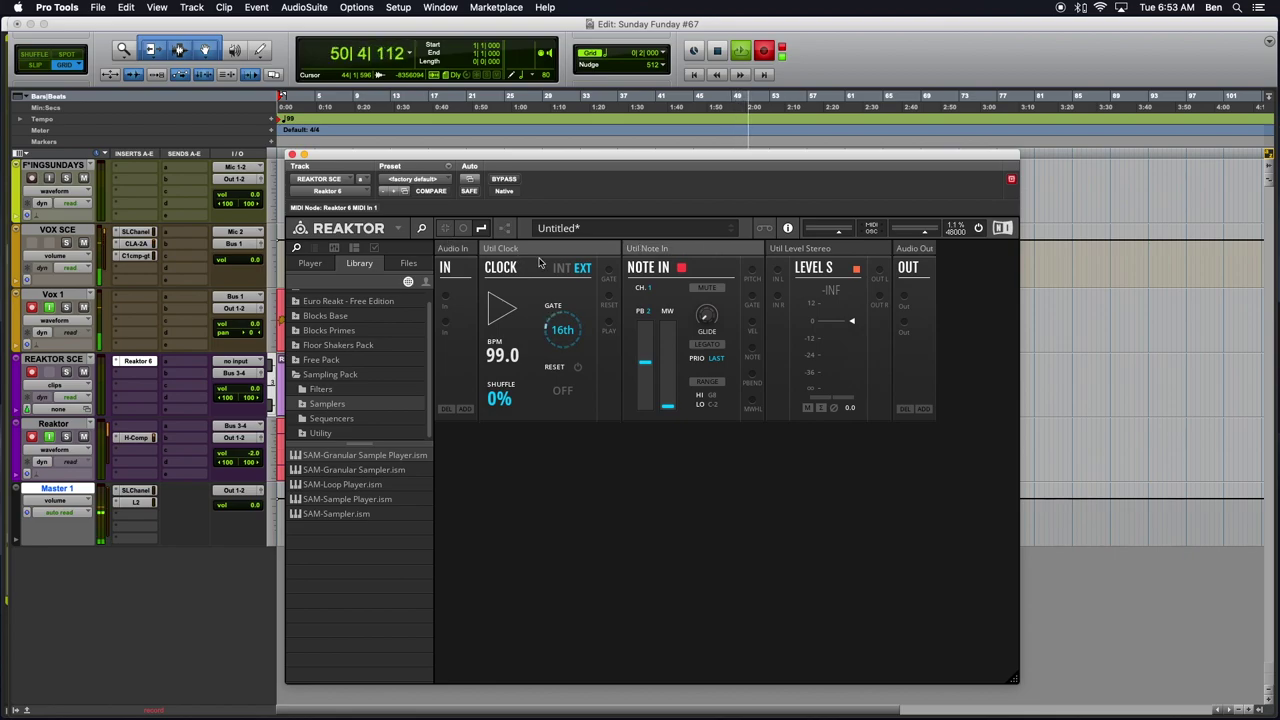
key(Delete)
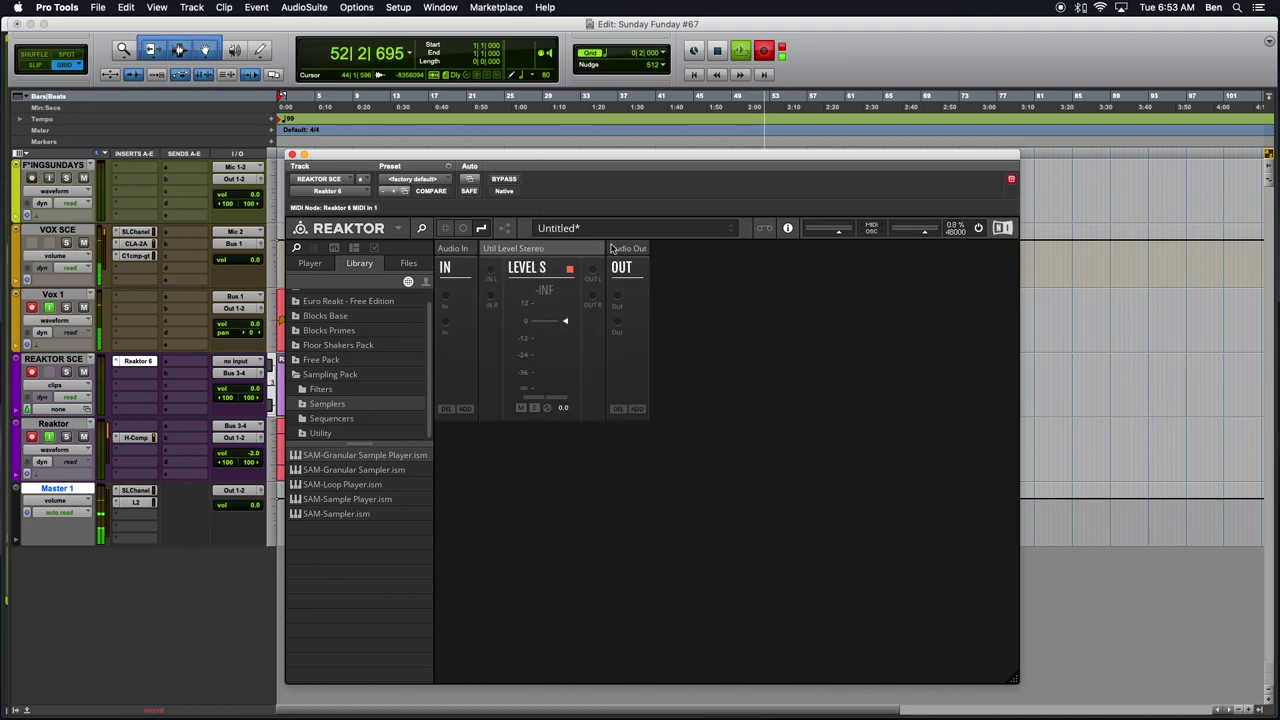
click(420, 238)
drag(425, 251, 375, 442)
Enlarge the Reaktor window and reposition it over the edit window to make room for more blocks.
drag(570, 155, 393, 93)
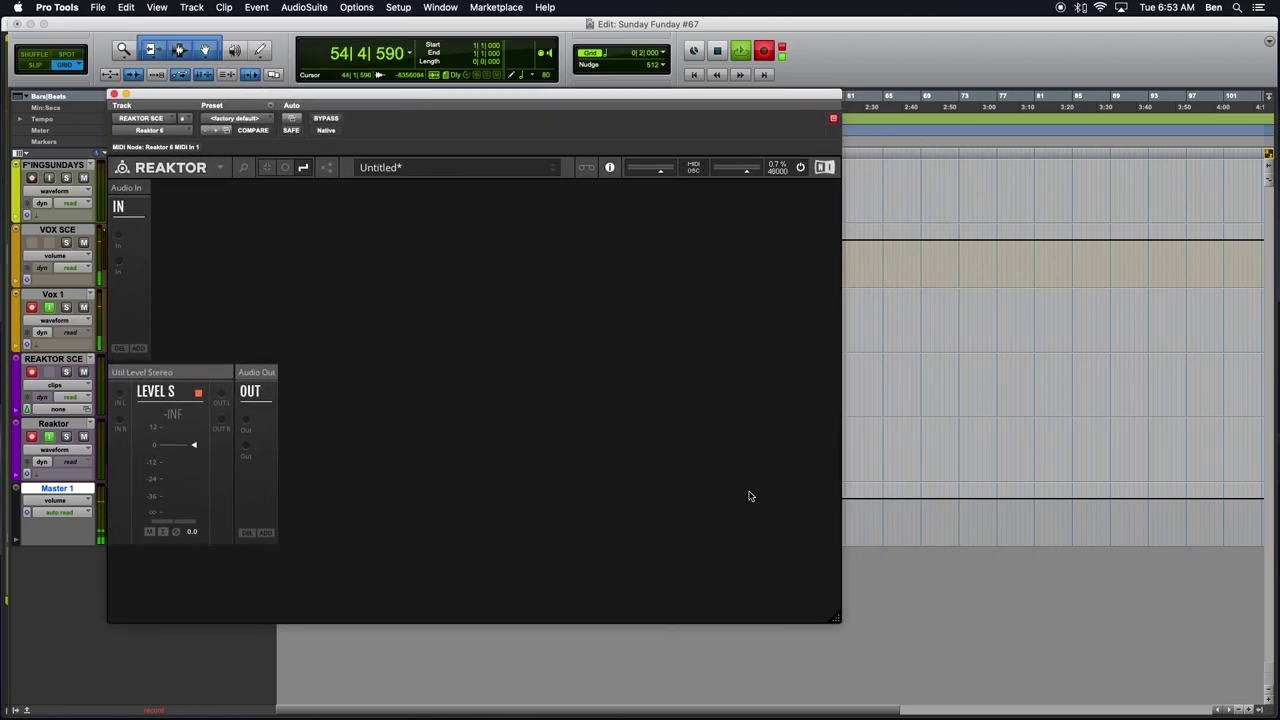
drag(837, 621, 926, 704)
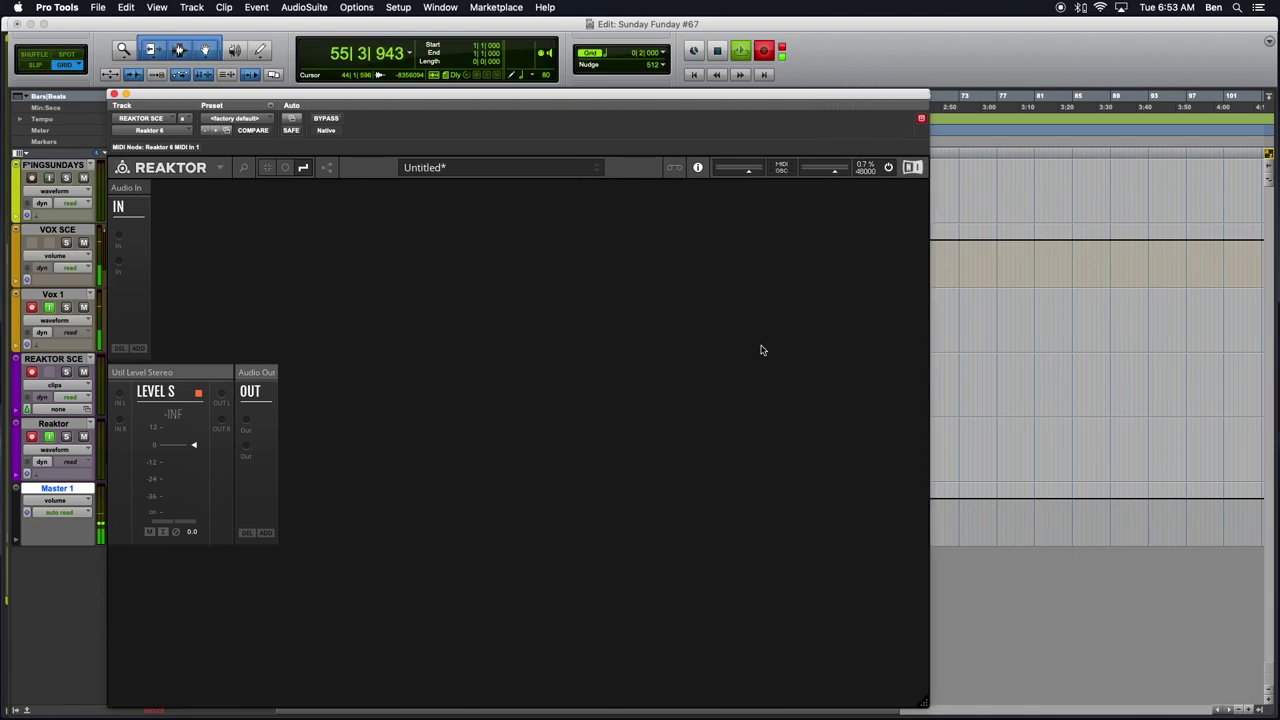
drag(727, 97, 815, 63)
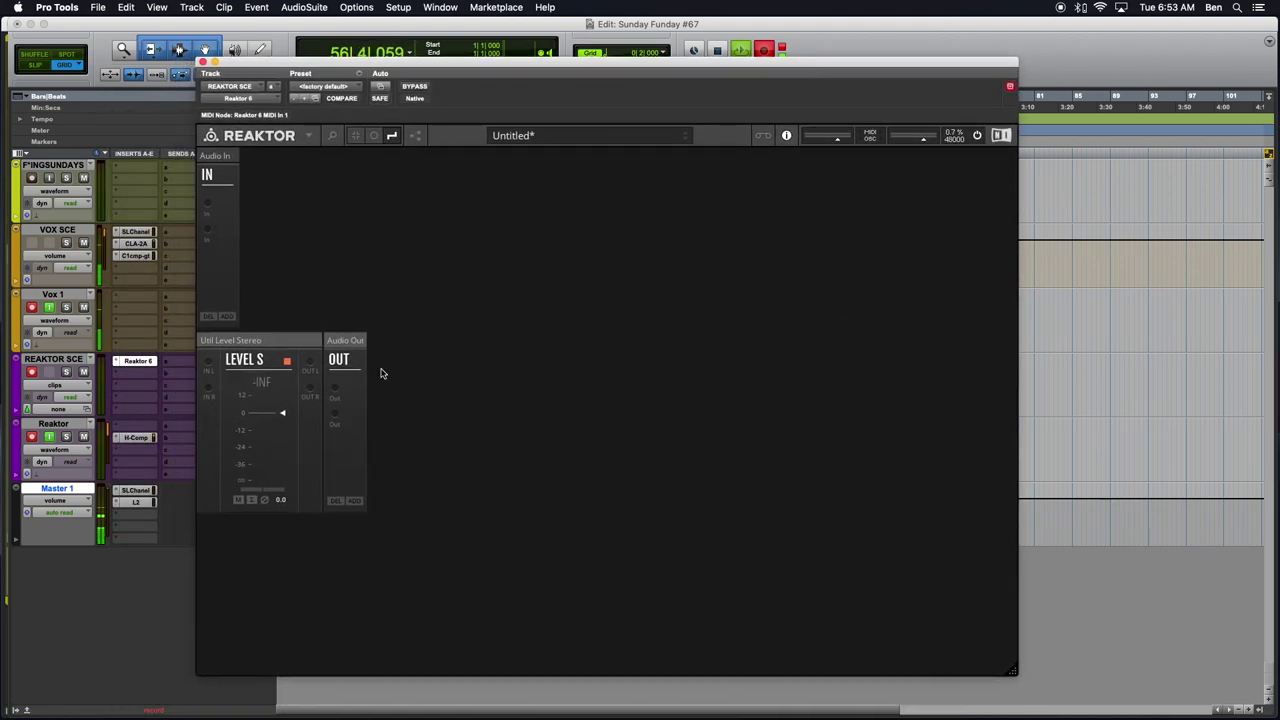
Search for blocks matching "Toy box sampl" from the empty rack area.
double_click(538, 362)
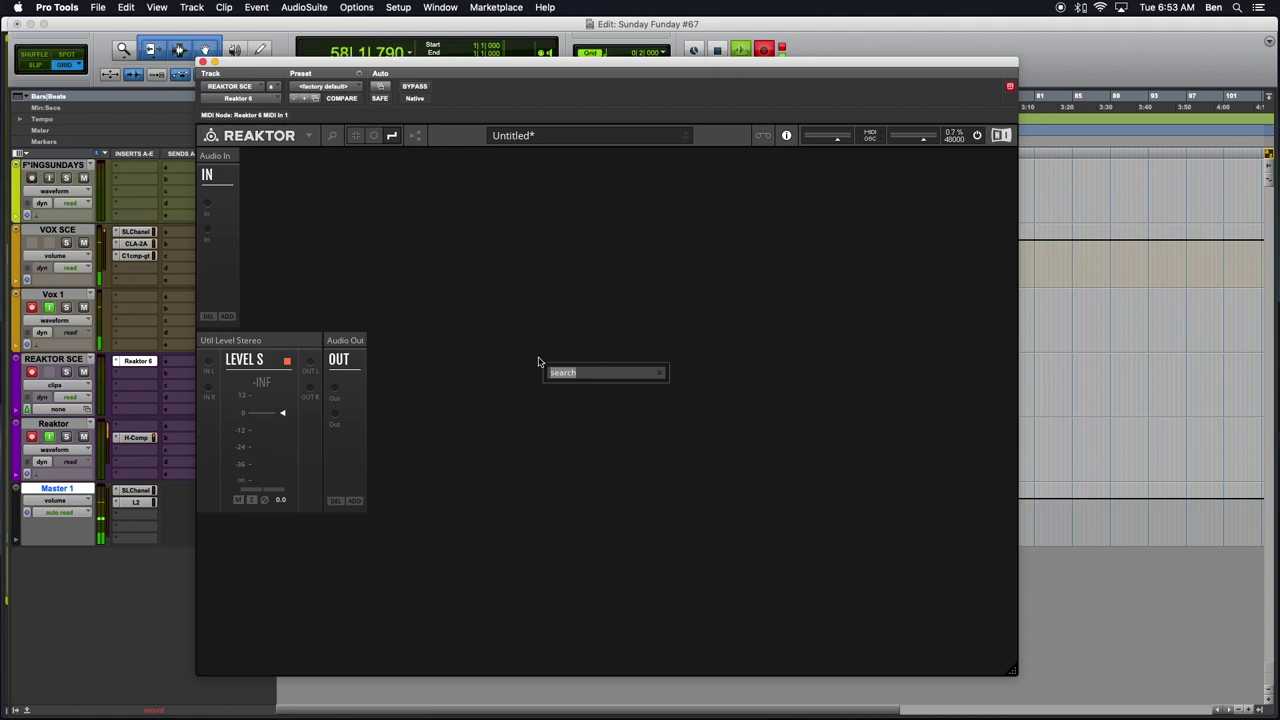
drag(587, 68, 607, 85)
text(Tpy)
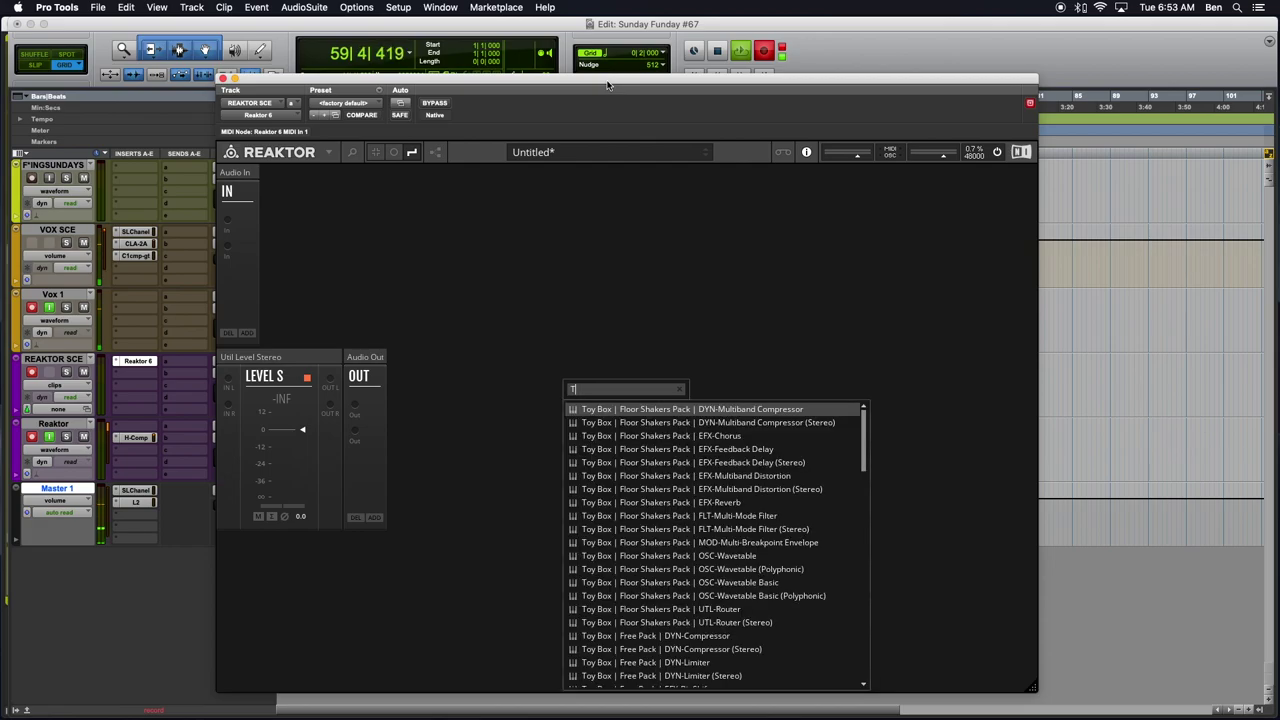
key(BackSpace)
key(BackSpace)
text(oybox)
key(BackSpace)
key(BackSpace)
key(BackSpace)
text(bx)
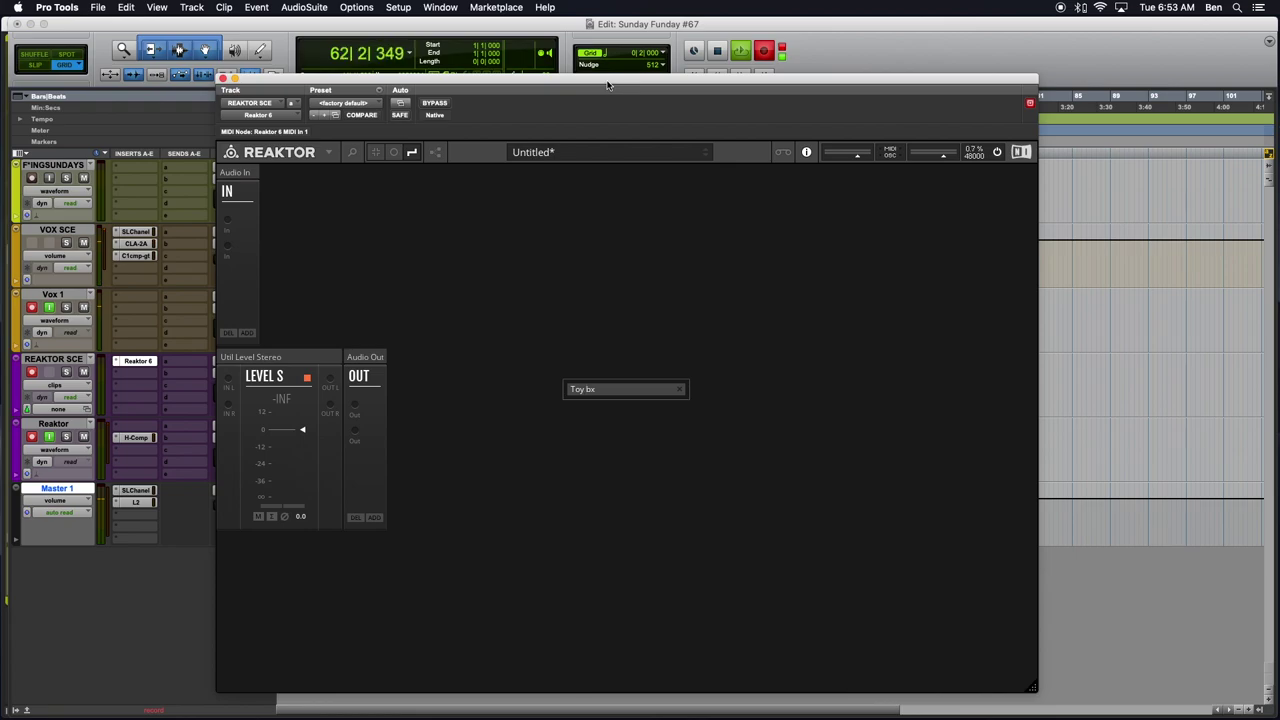
key(BackSpace)
text(ox)
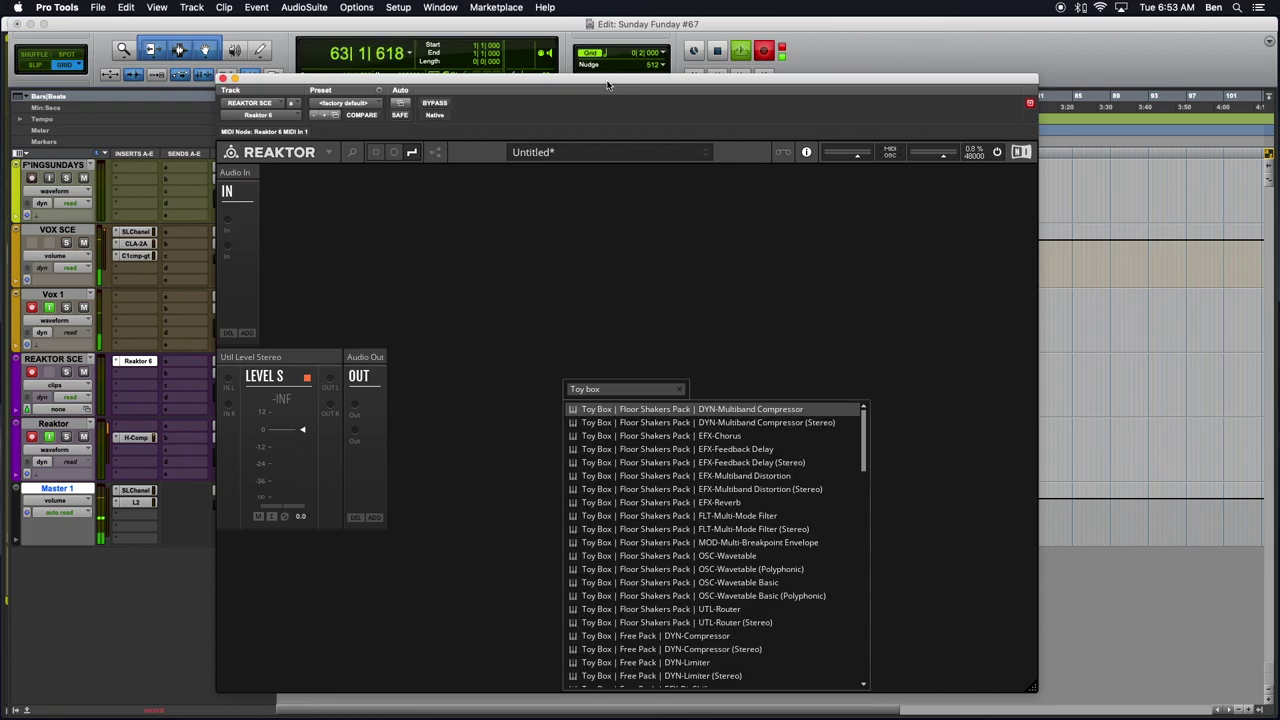
text( sample)
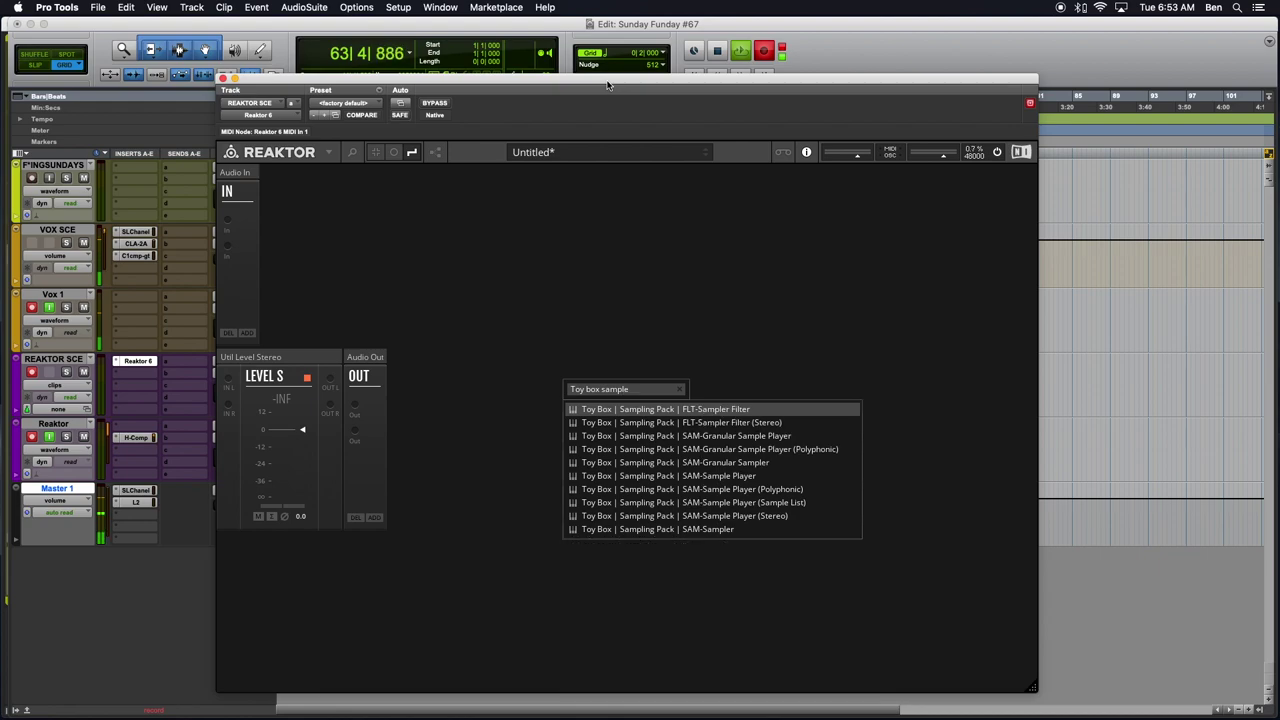
key(BackSpace)
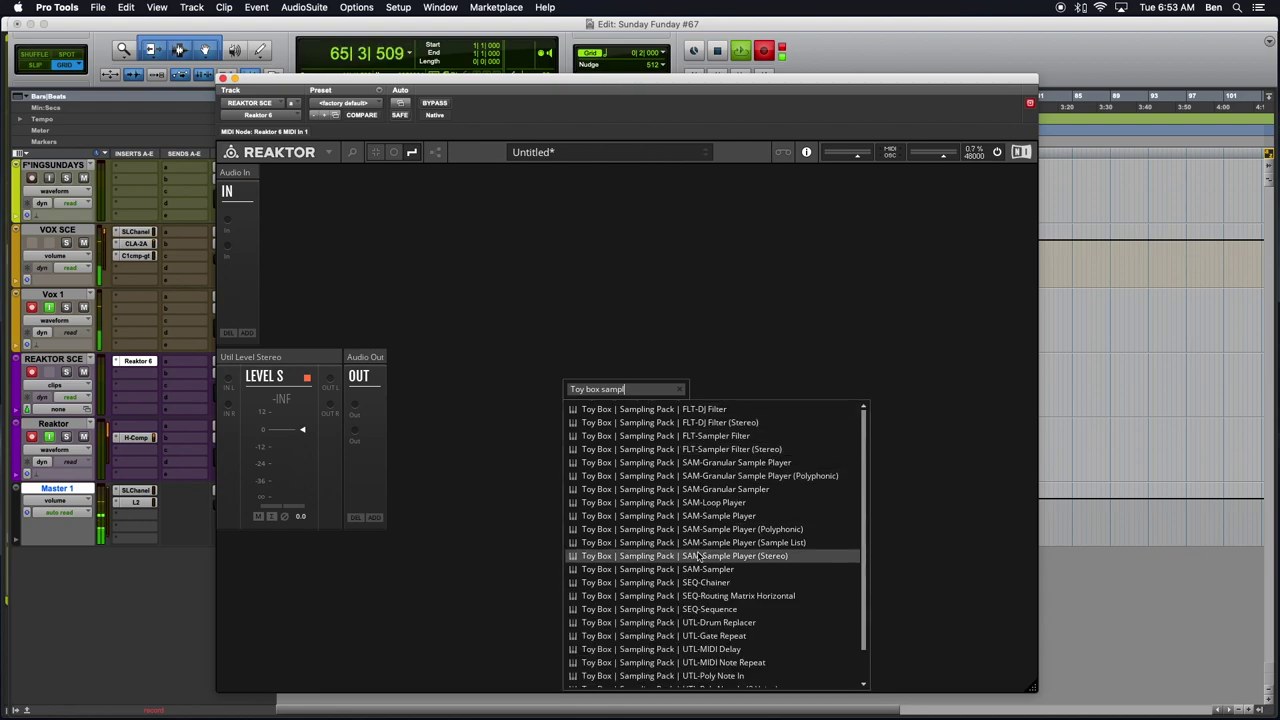
Review the Toy Box Sampling Pack blocks and add the SAM-Granular Sample Player to the rack.
scroll(698, 560, down, 1)
scroll(698, 560, up, 1)
scroll(747, 573, down, 1)
scroll(747, 573, up, 1)
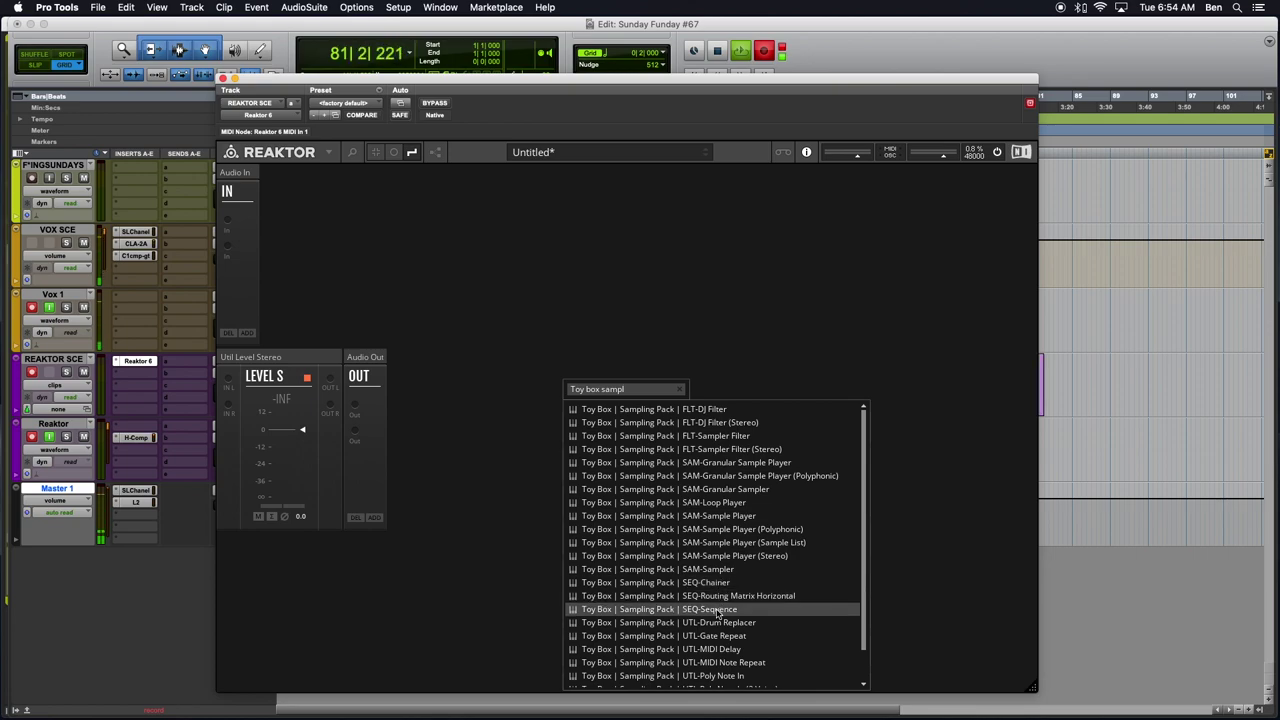
scroll(720, 636, down, 3)
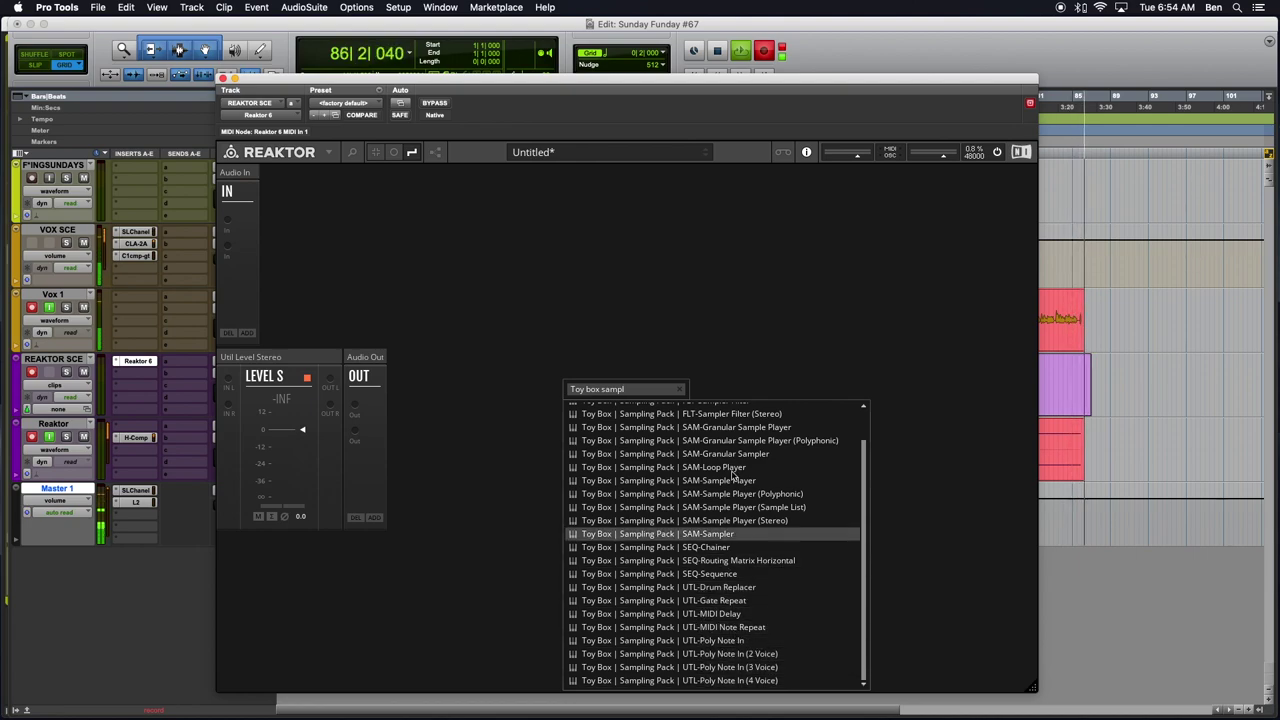
scroll(738, 505, up, 1)
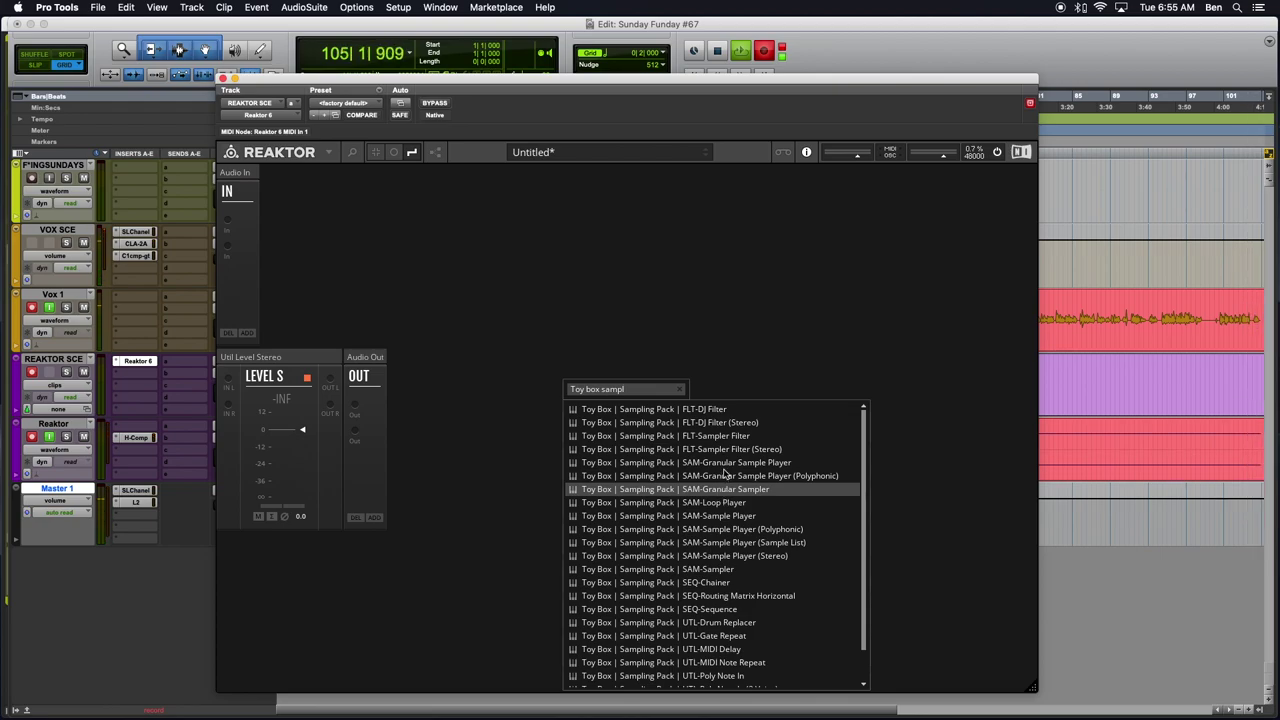
click(728, 463)
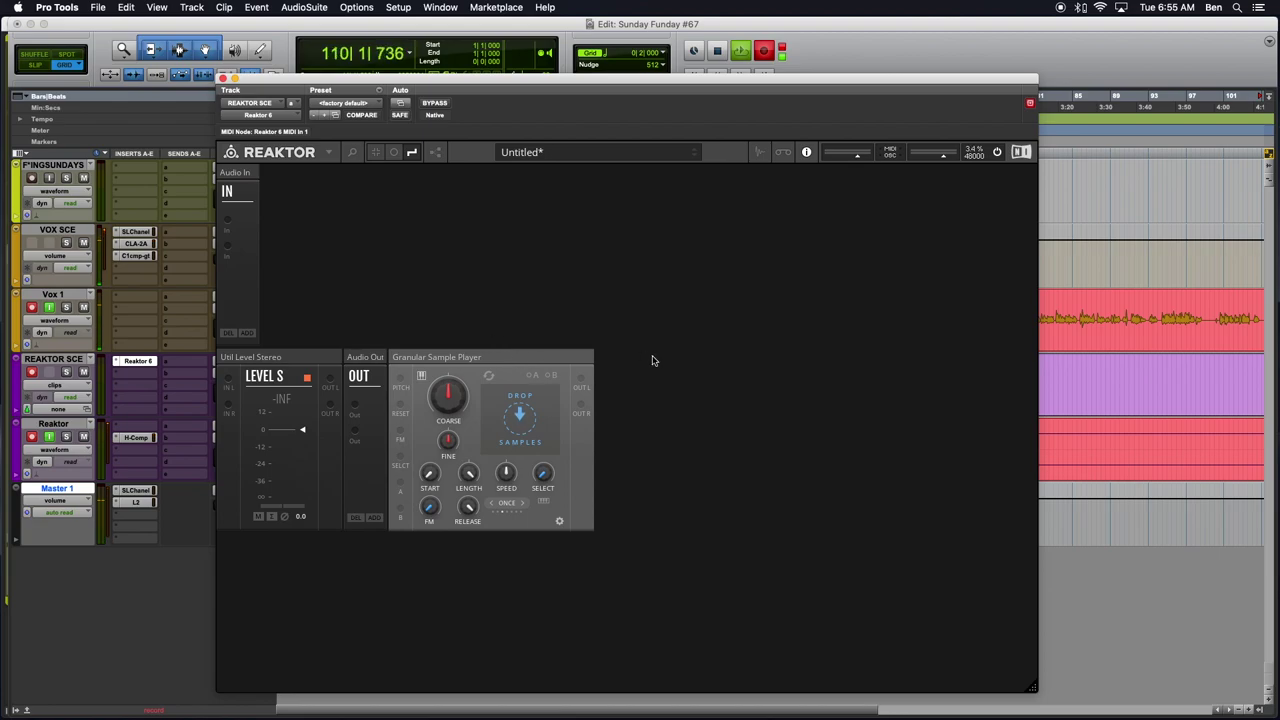
Search blocks for "Toy Box Sam" and add the SAM-Granular Sampler beside the Granular Sample Player.
double_click(687, 449)
text(To)
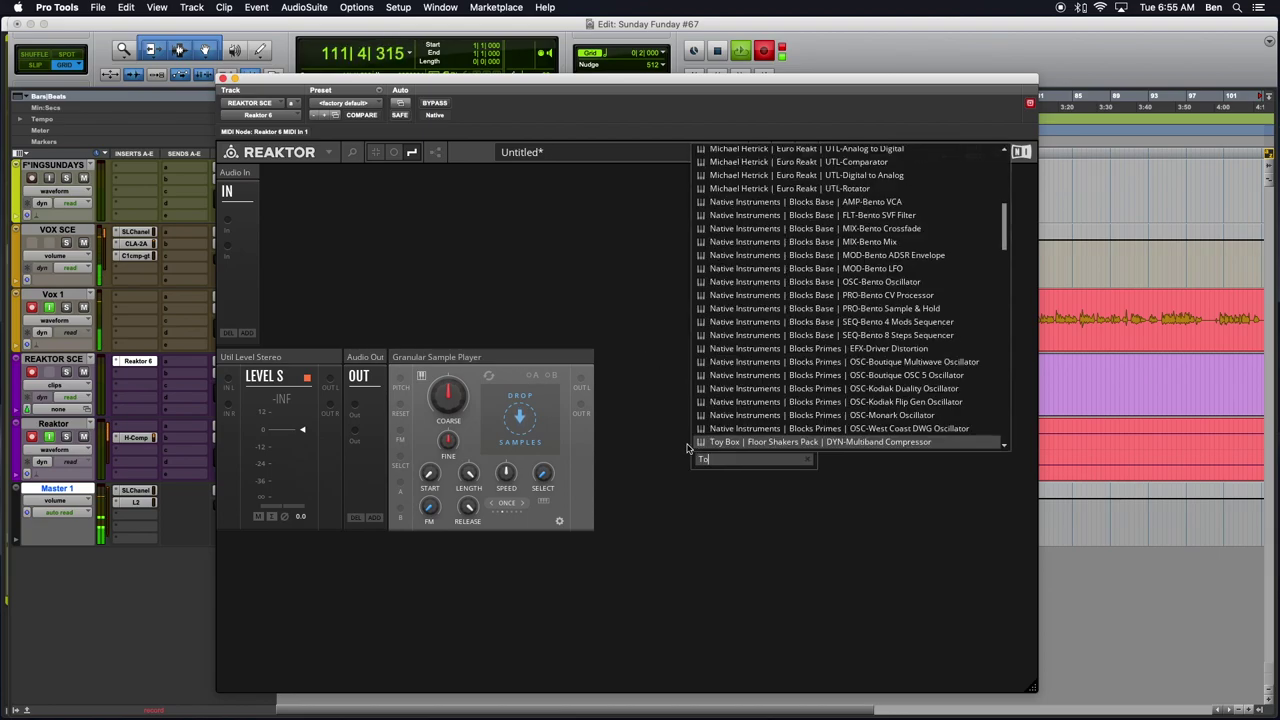
text(y Box Sam)
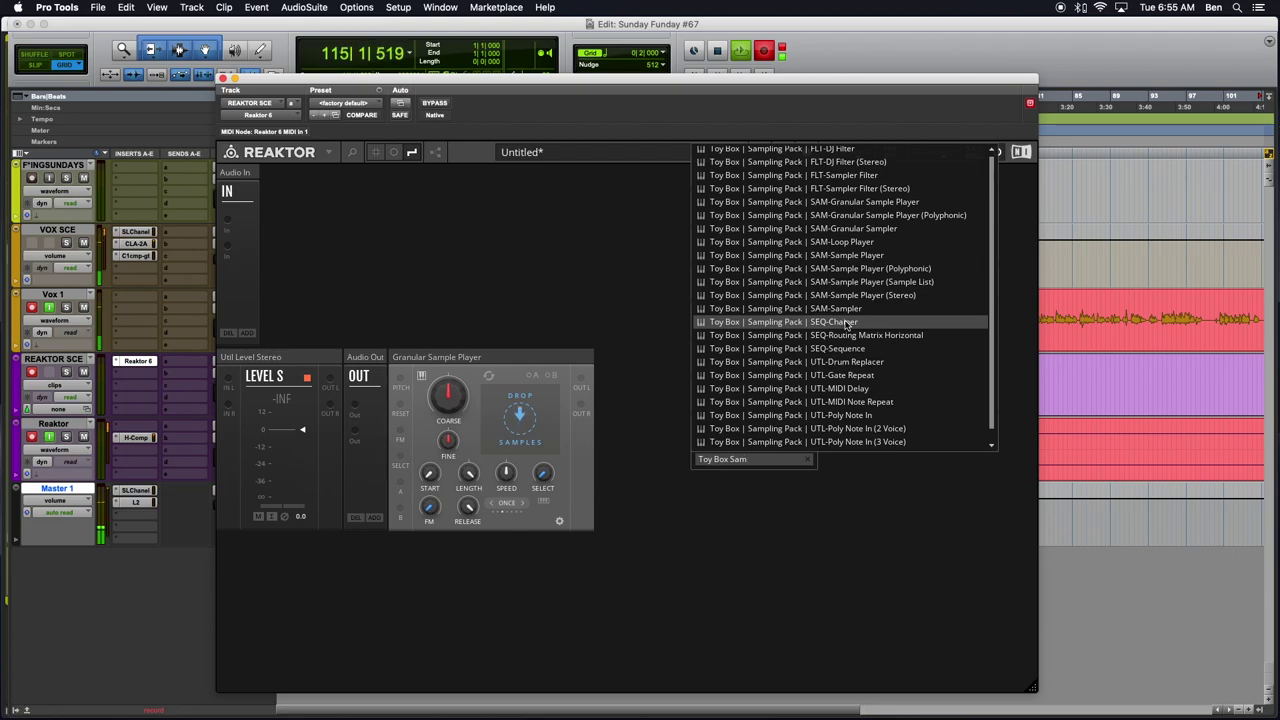
click(843, 233)
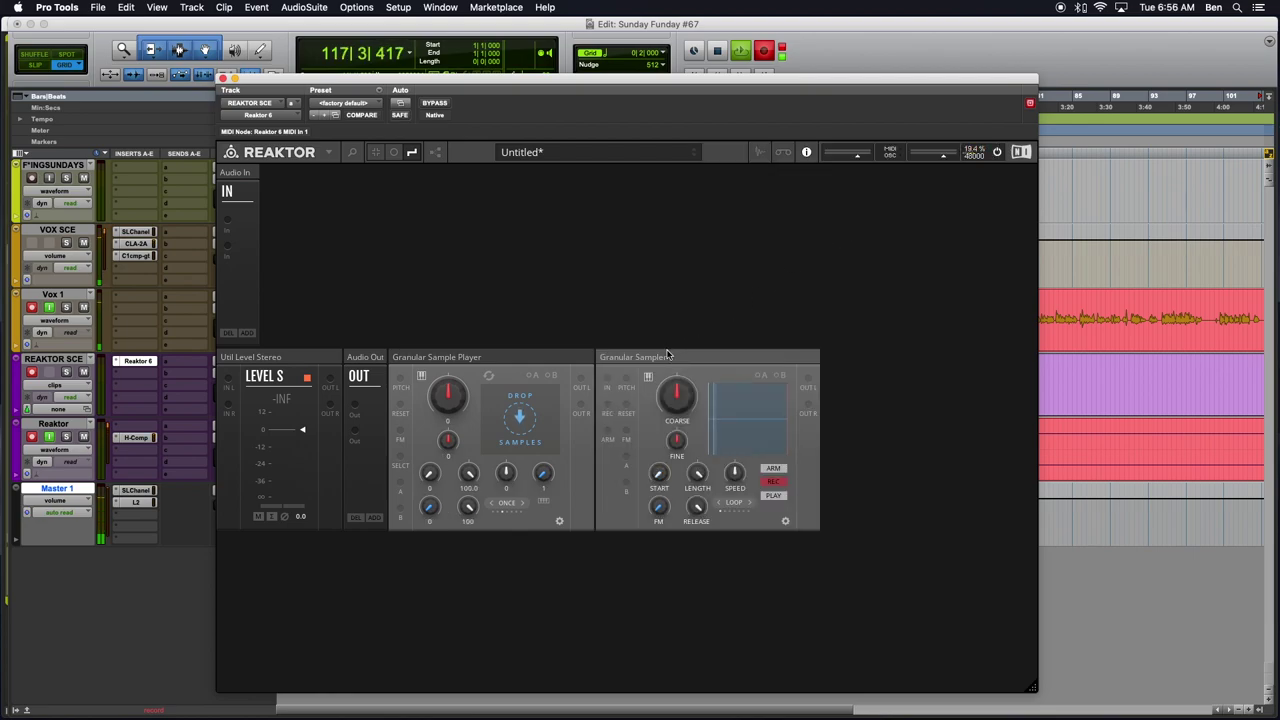
Switch the Granular Sampler's recording on and back off.
click(773, 486)
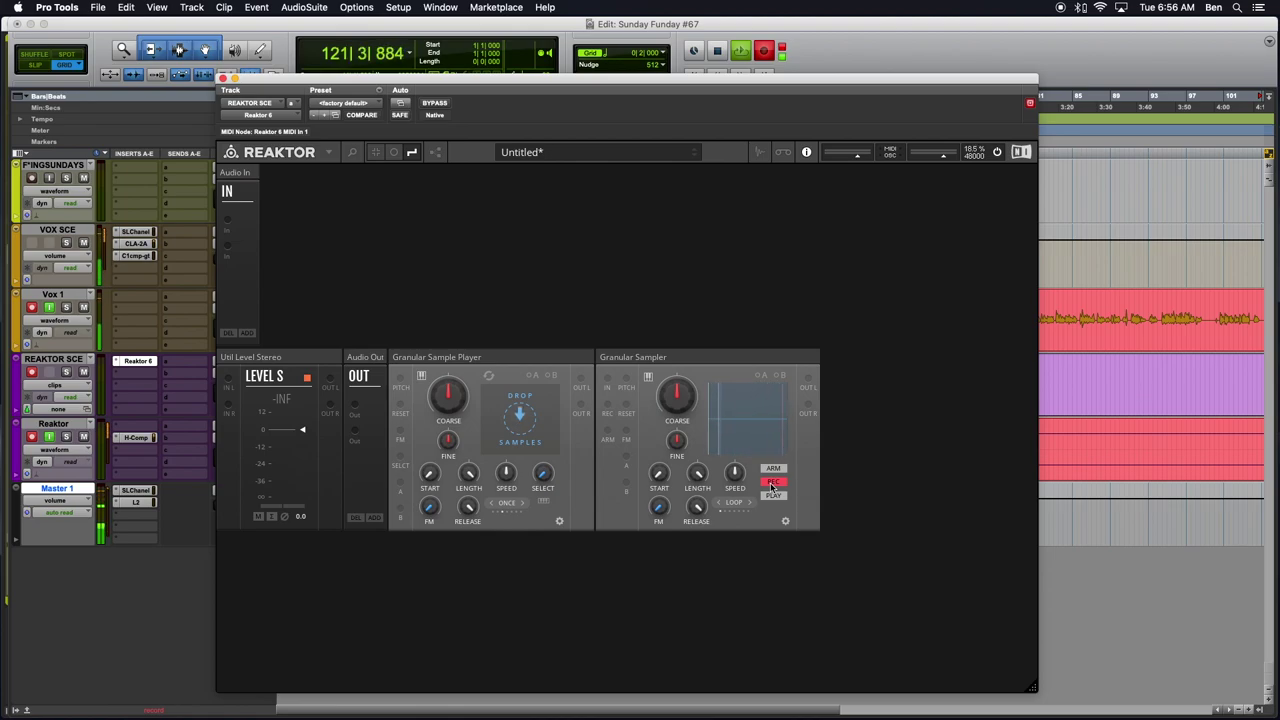
click(773, 486)
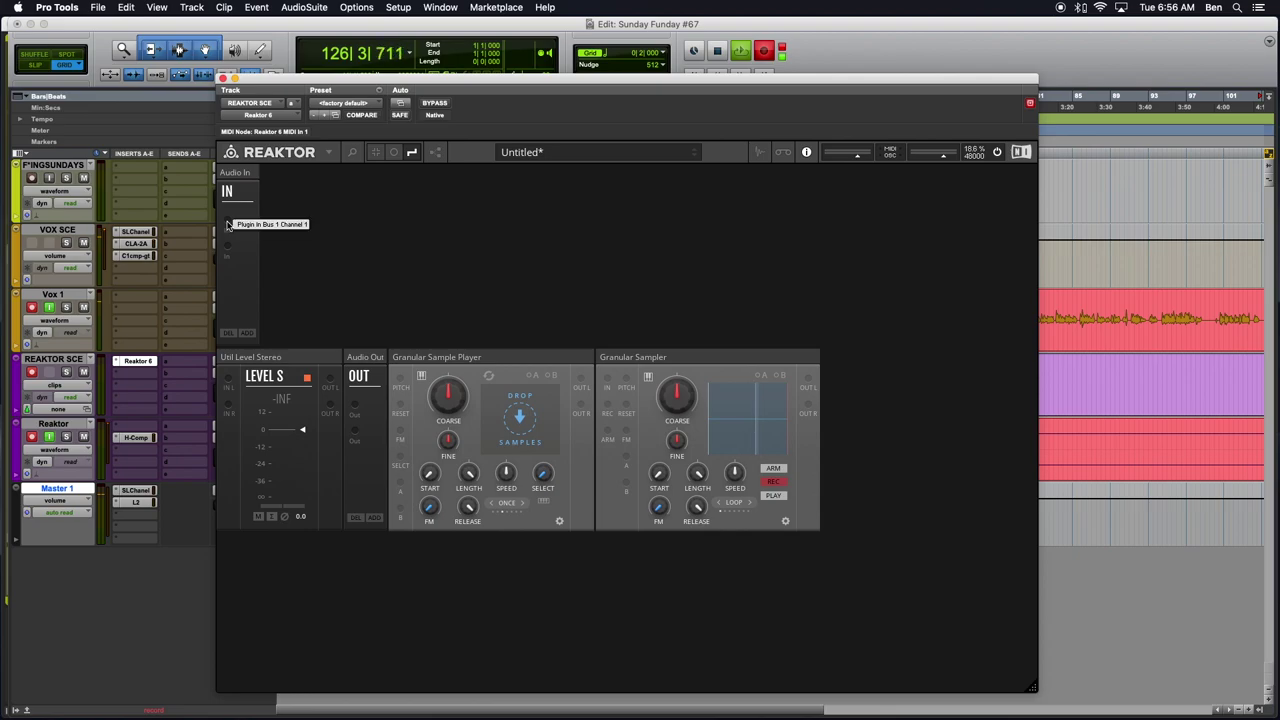
Connect Audio In channel 1 to the Granular Sampler's In port and check the connection in the structure view.
drag(228, 222, 610, 382)
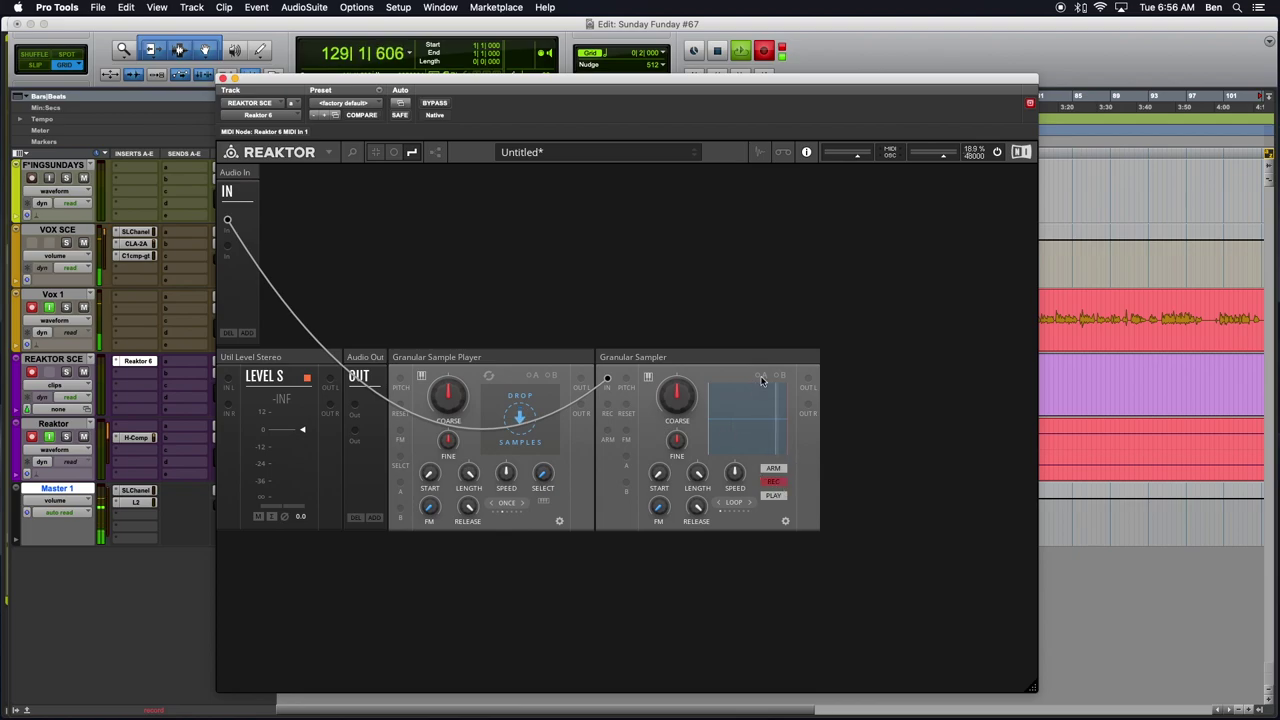
click(435, 153)
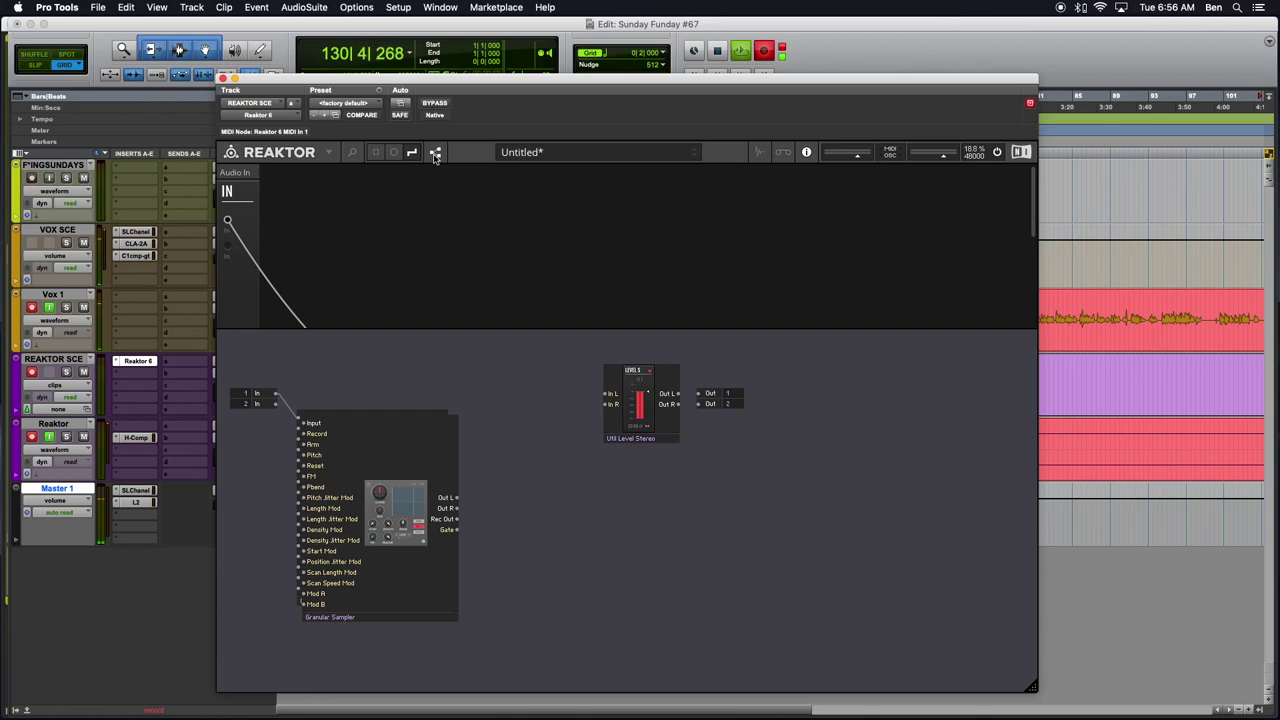
click(435, 154)
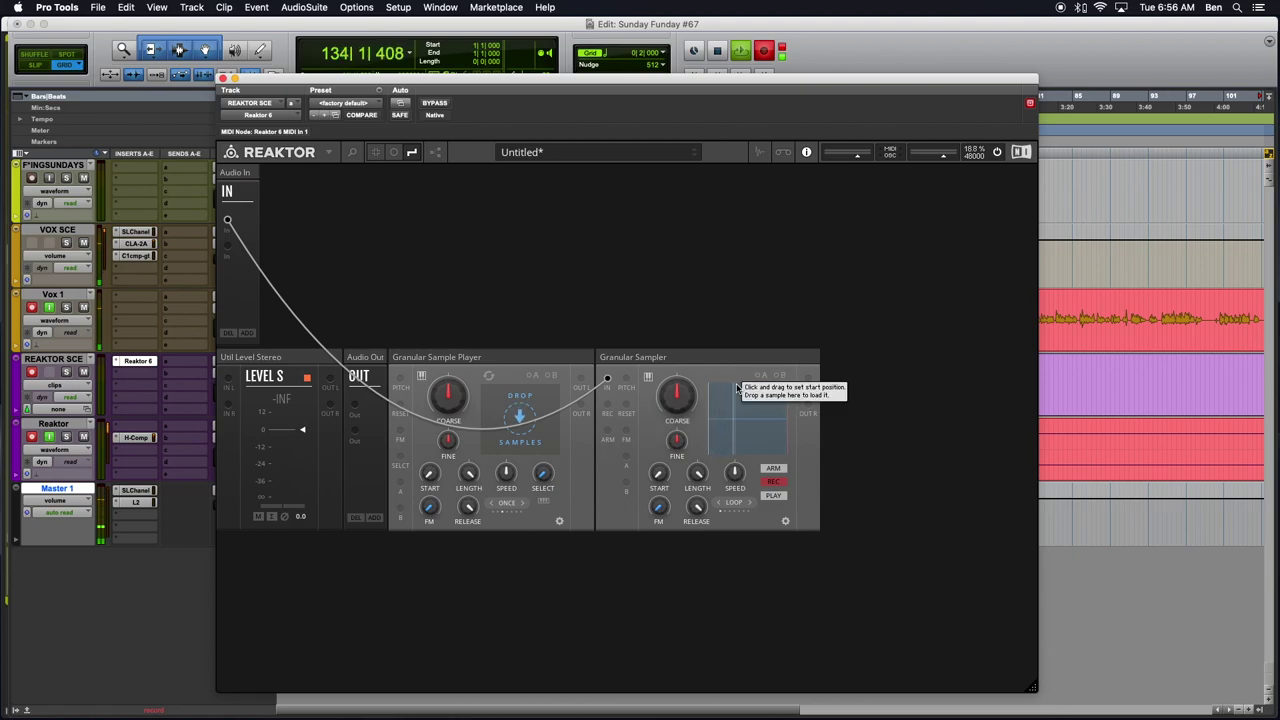
Delete the wire between Audio In channel 1 and the Granular Sampler's In port.
mouse_move(716, 358)
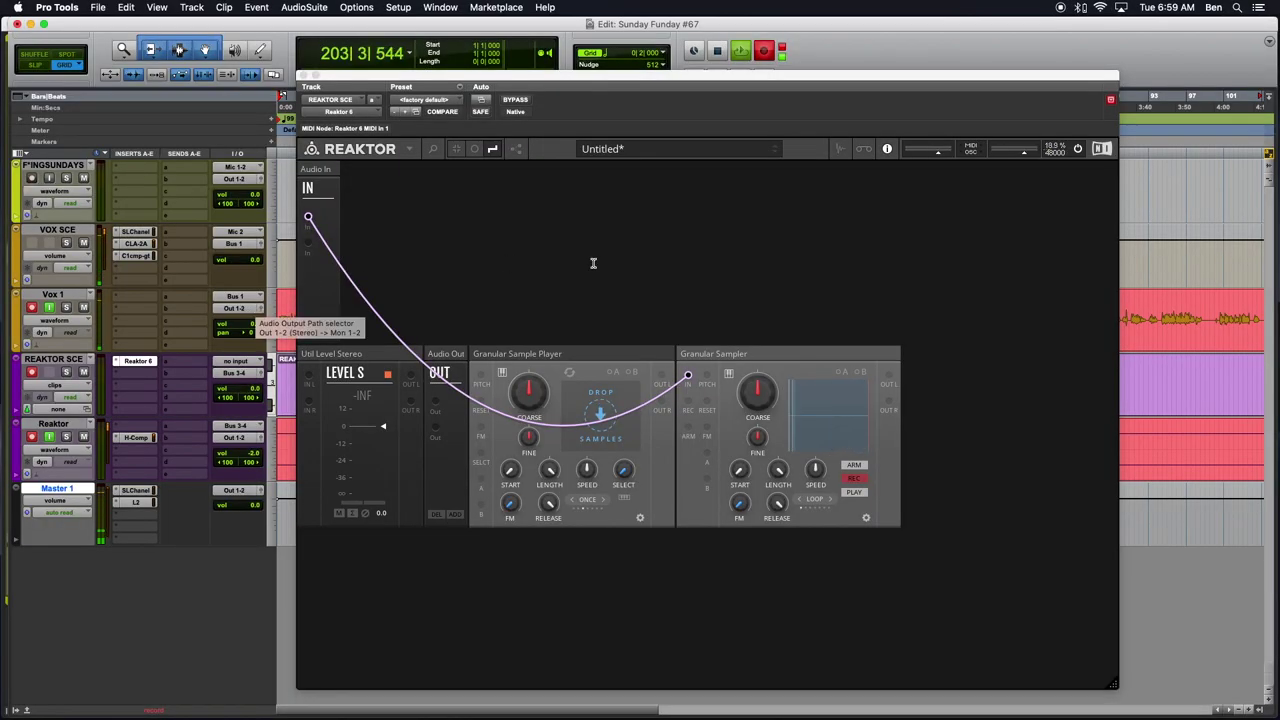
click(752, 353)
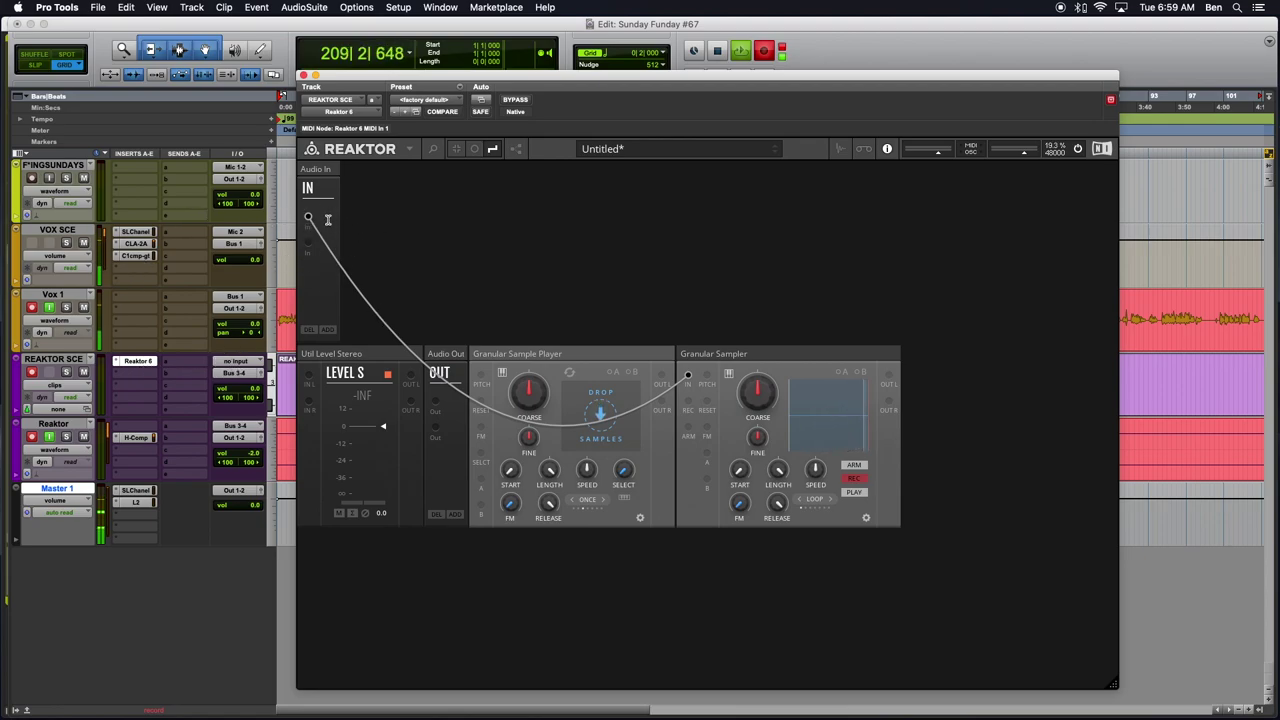
right_click(689, 375)
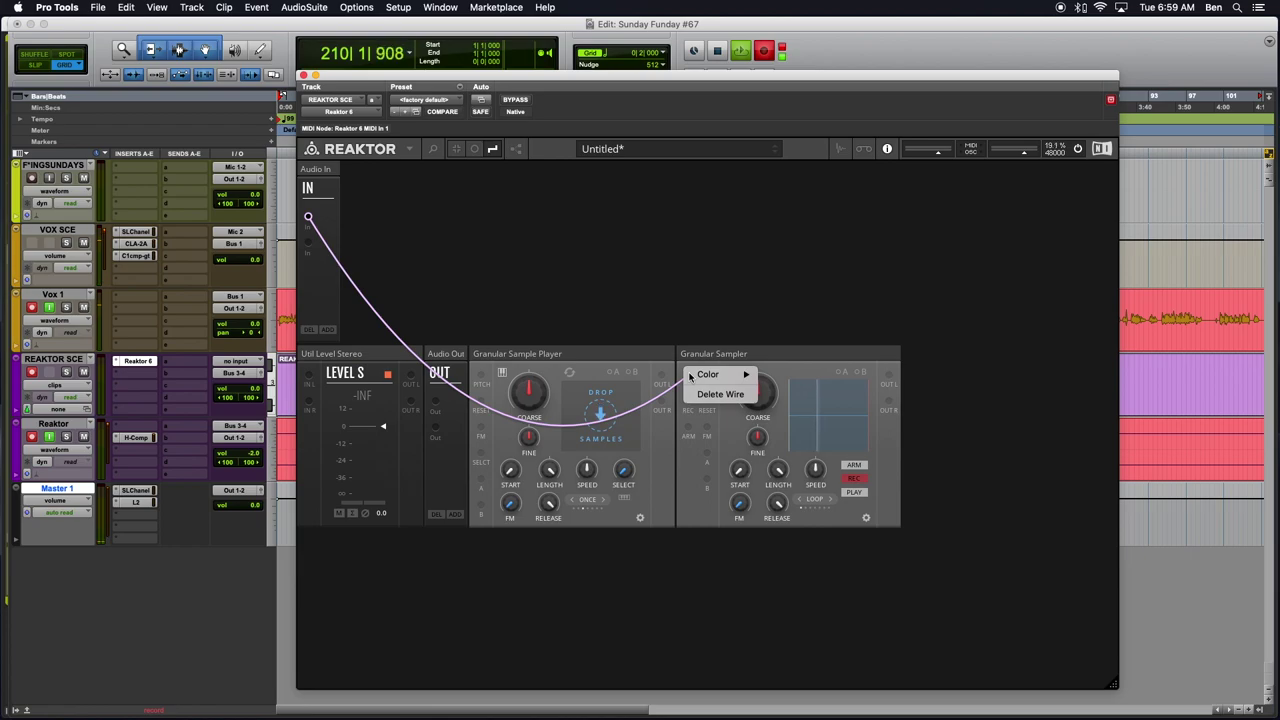
click(720, 394)
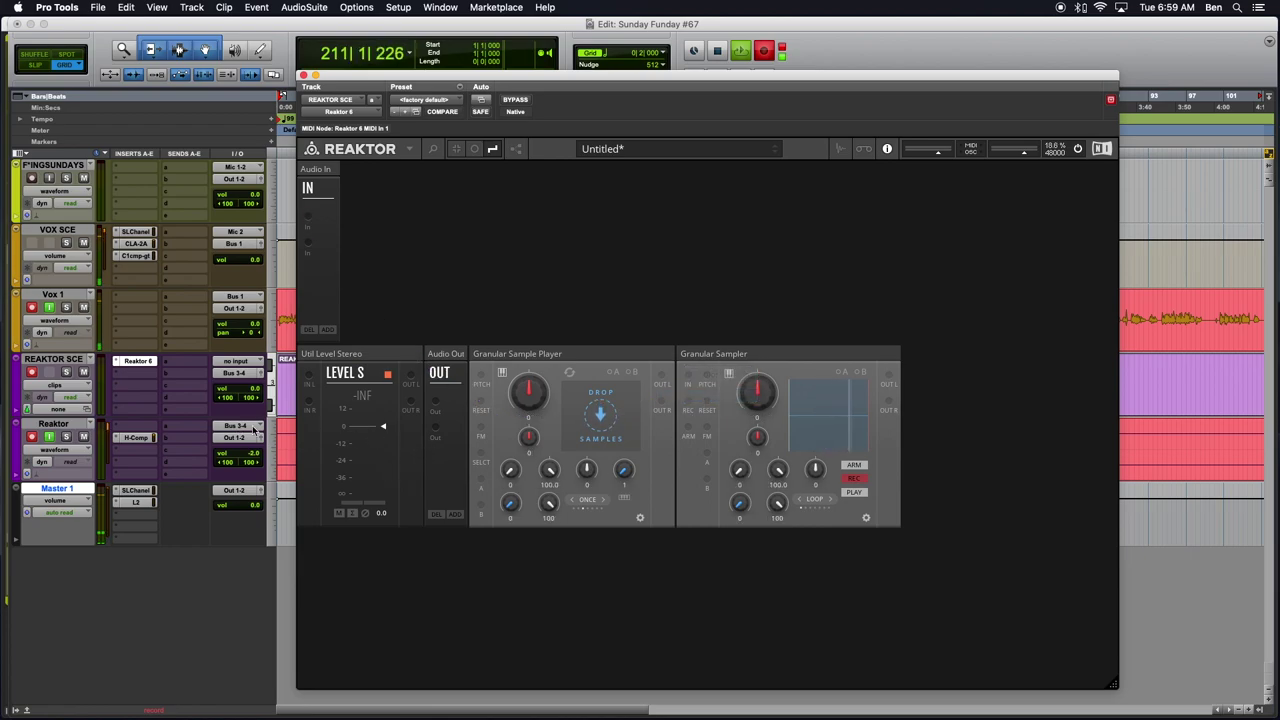
Try to change the audio input of the REAKTOR SCE track.
click(234, 364)
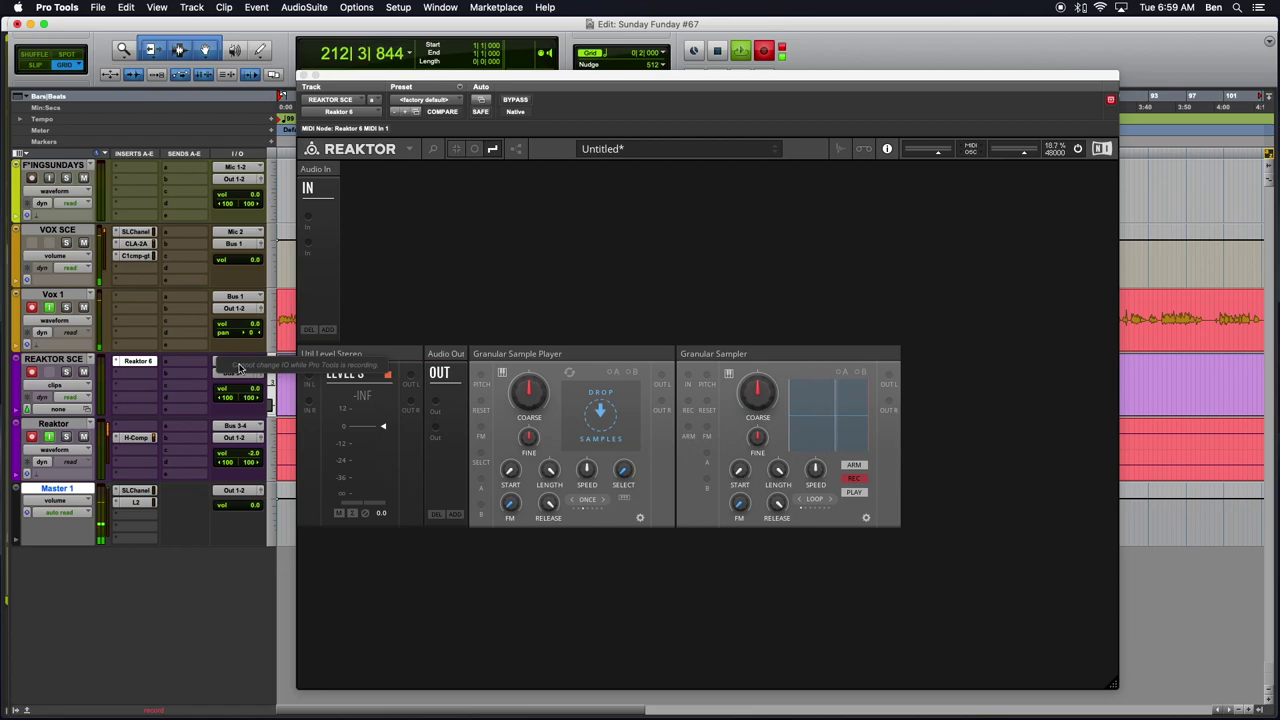
drag(442, 77, 375, 96)
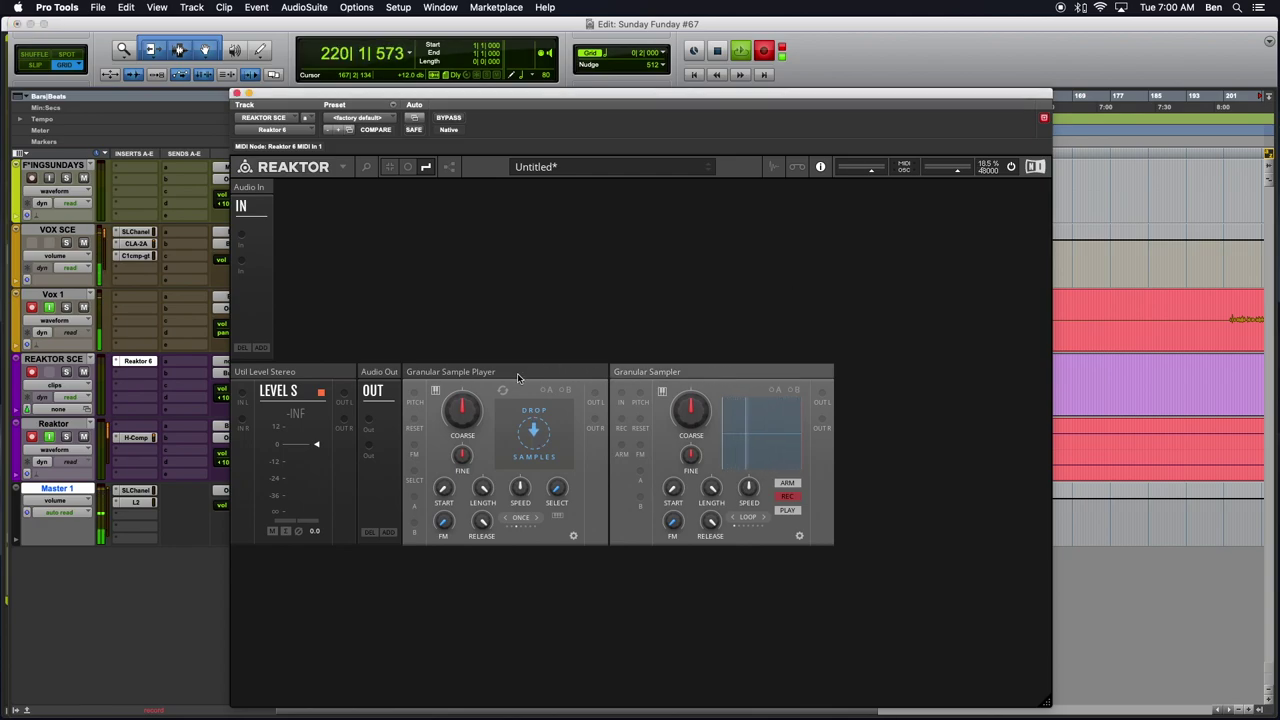
Remove the Granular Sampler block, search blocks for "Toy Box Sam" and add the SAM-Sample Player in its place.
mouse_move(518, 376)
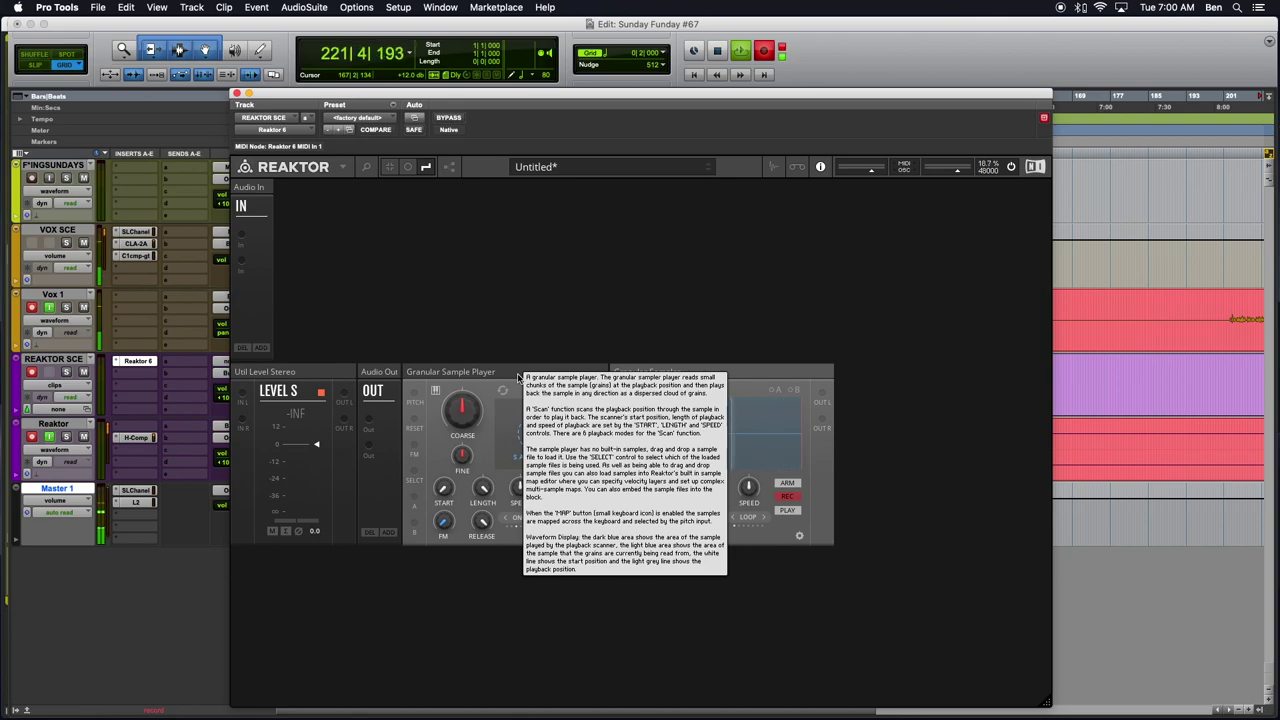
key(BackSpace)
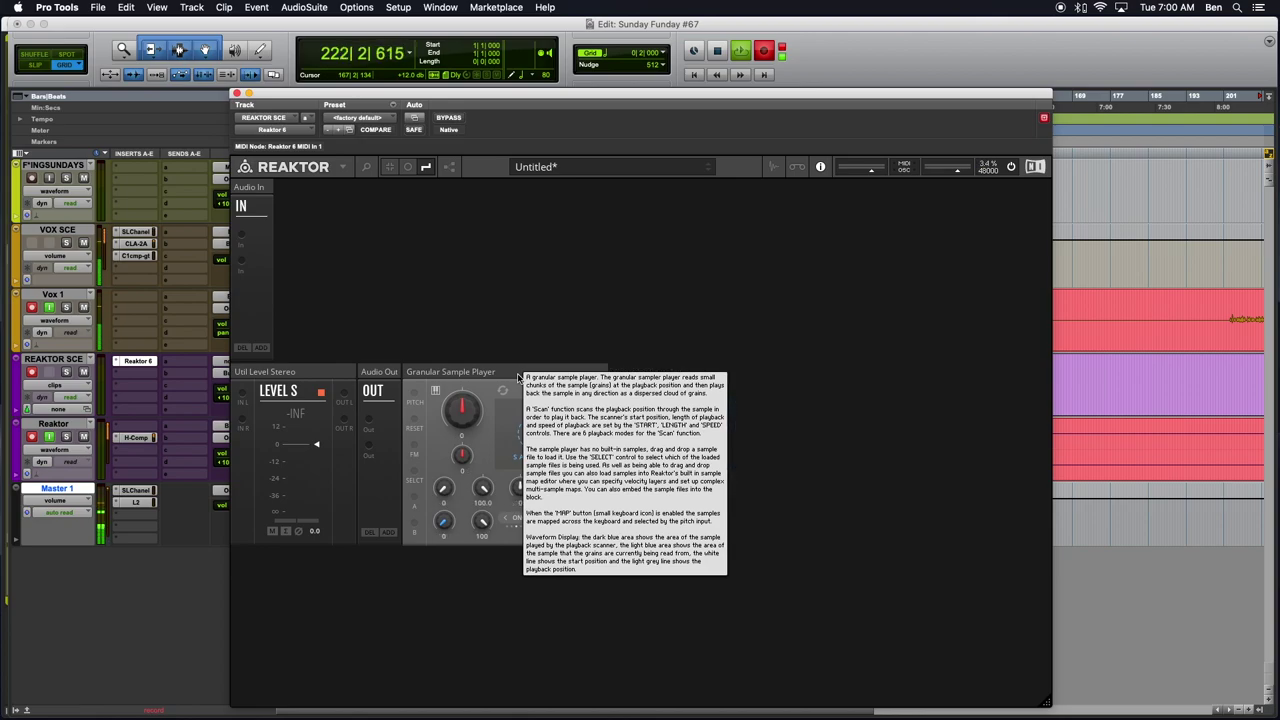
double_click(511, 318)
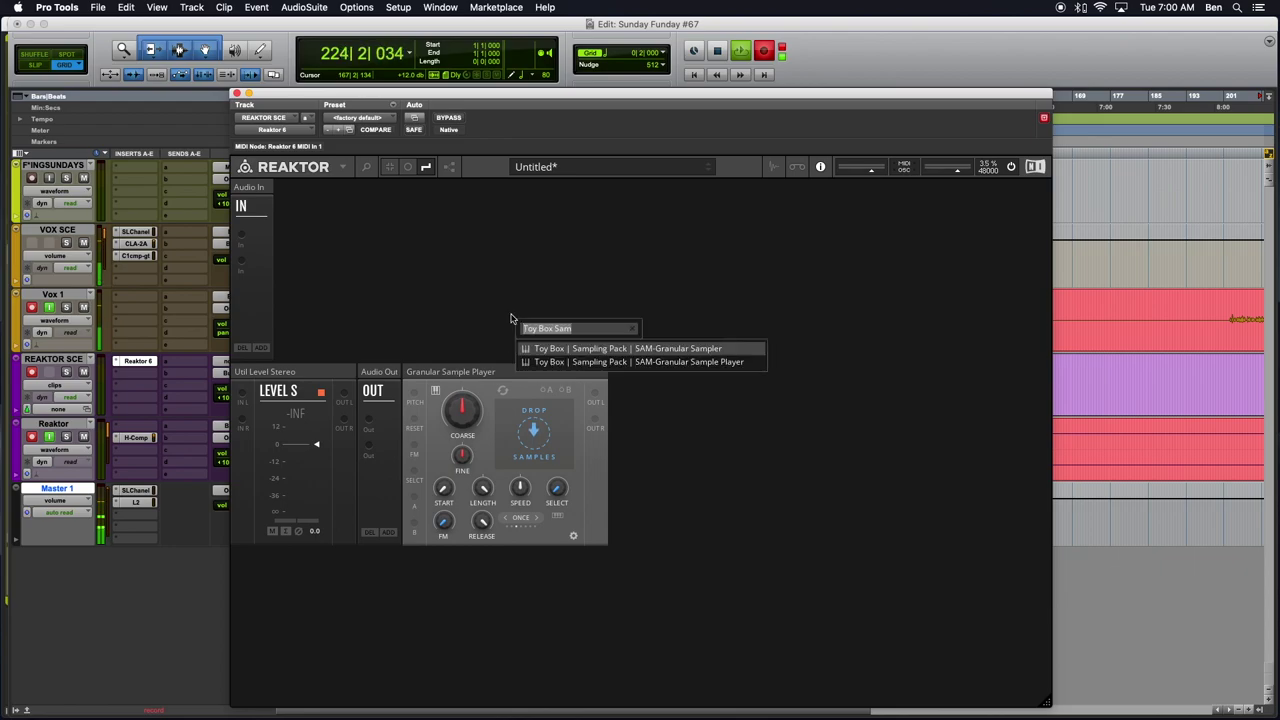
key(BackSpace)
key(BackSpace)
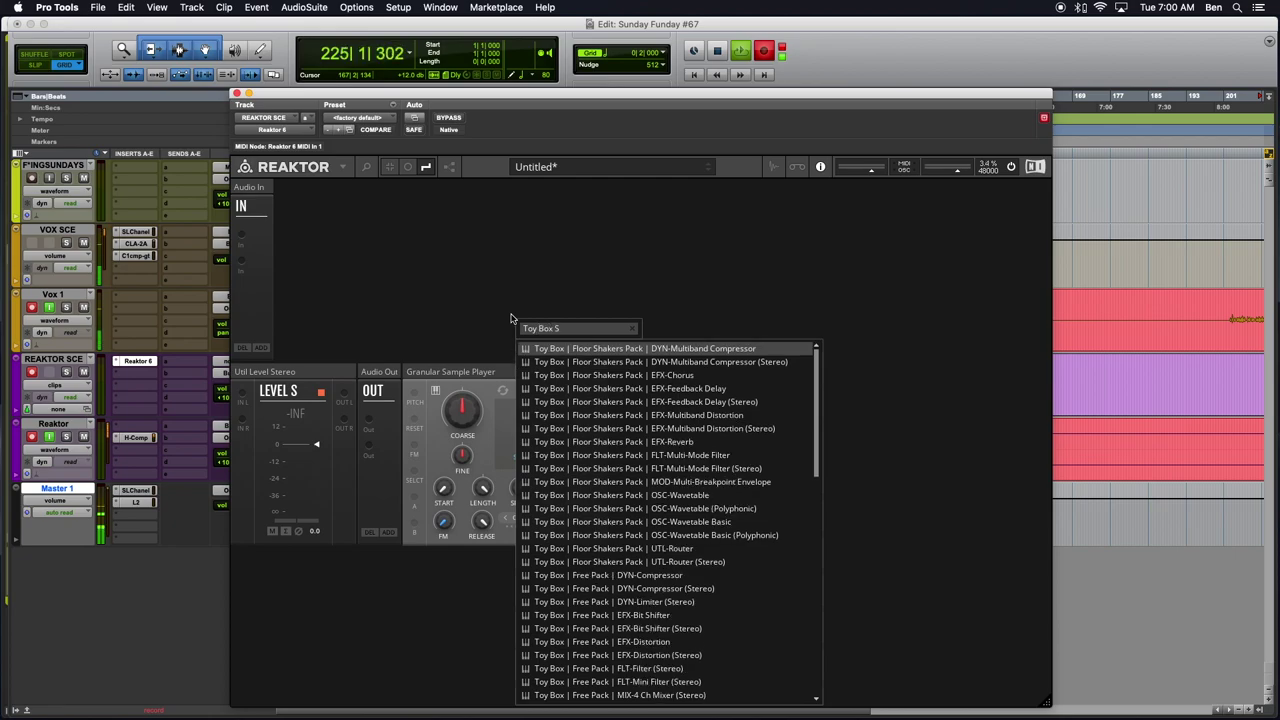
text(am)
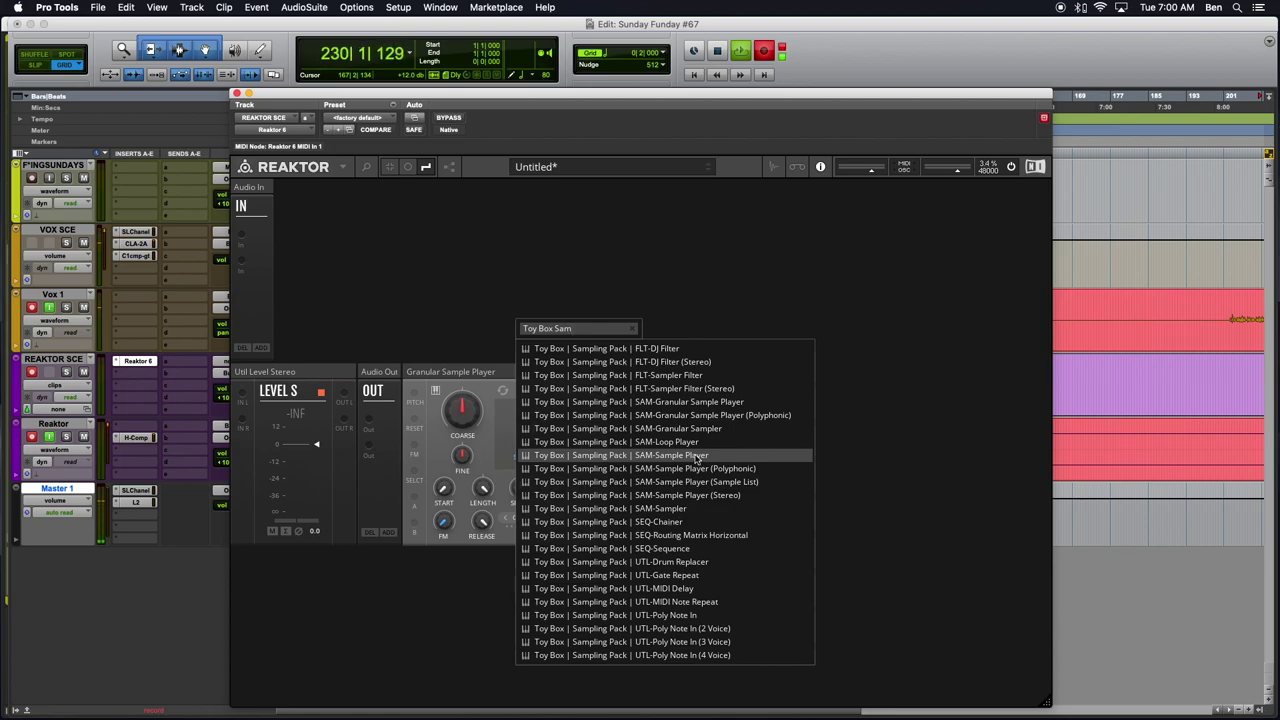
click(697, 456)
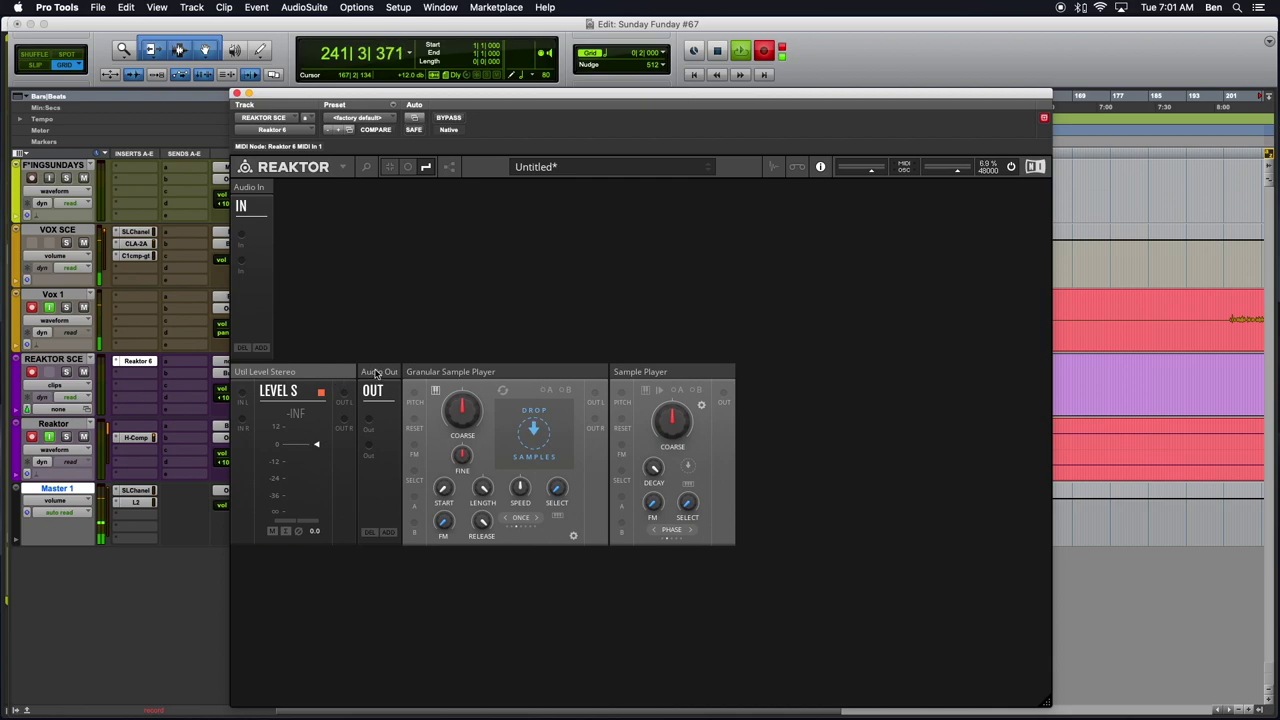
Move Util Level Stereo and Audio Out behind the sample players and add the Toy Box MIX-4 Ch Mixer (Stereo) before them.
drag(310, 378, 838, 410)
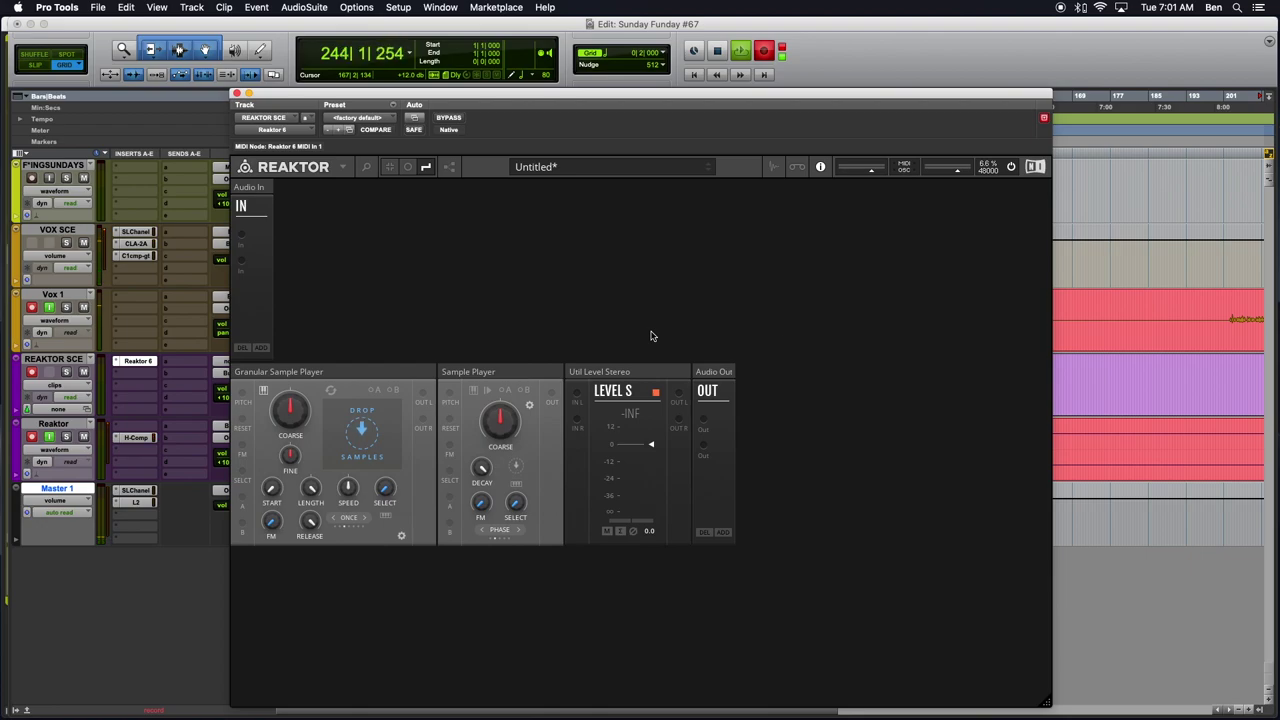
double_click(651, 336)
text(Toy Bi)
key(BackSpace)
text(ox)
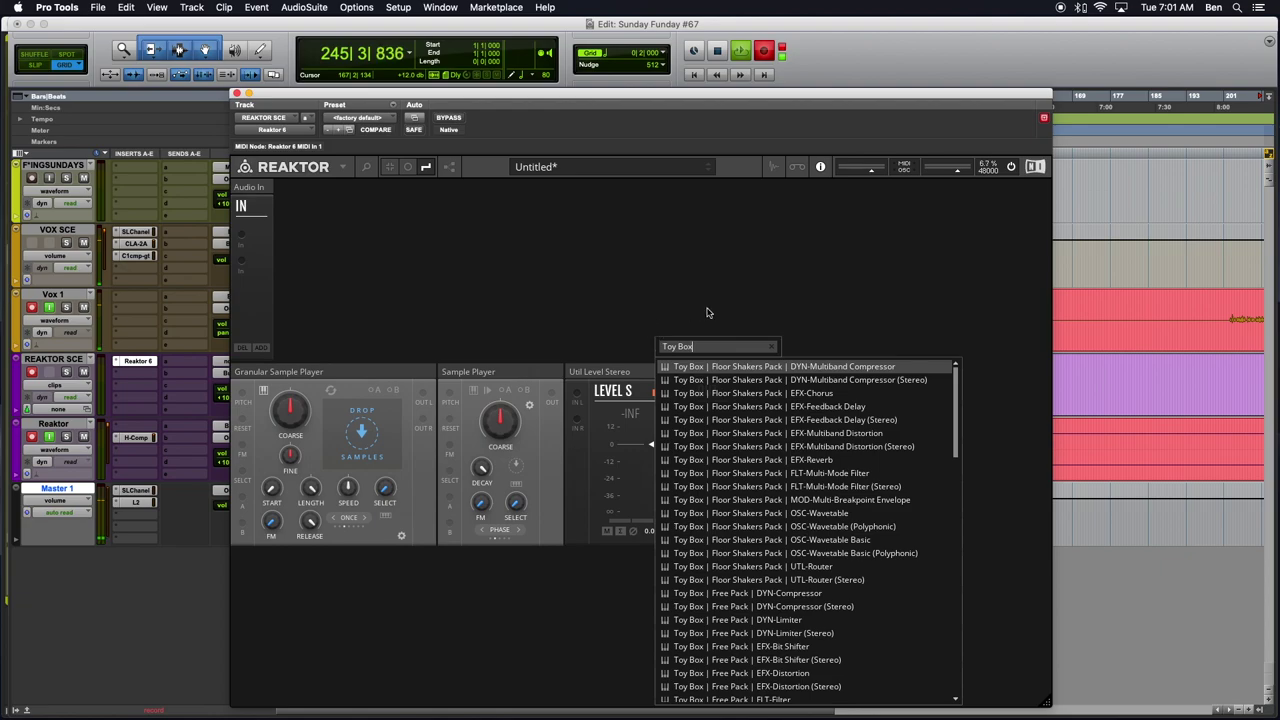
scroll(843, 572, down, 15)
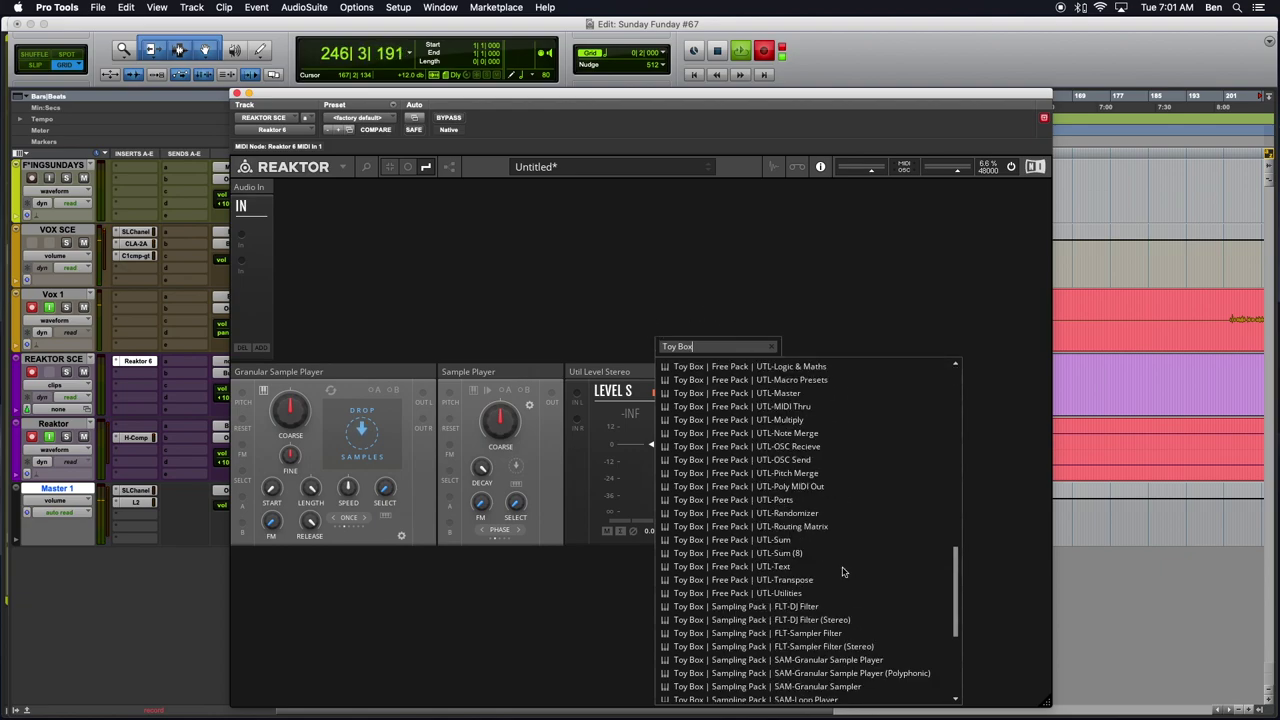
scroll(843, 572, down, 5)
scroll(843, 572, up, 1)
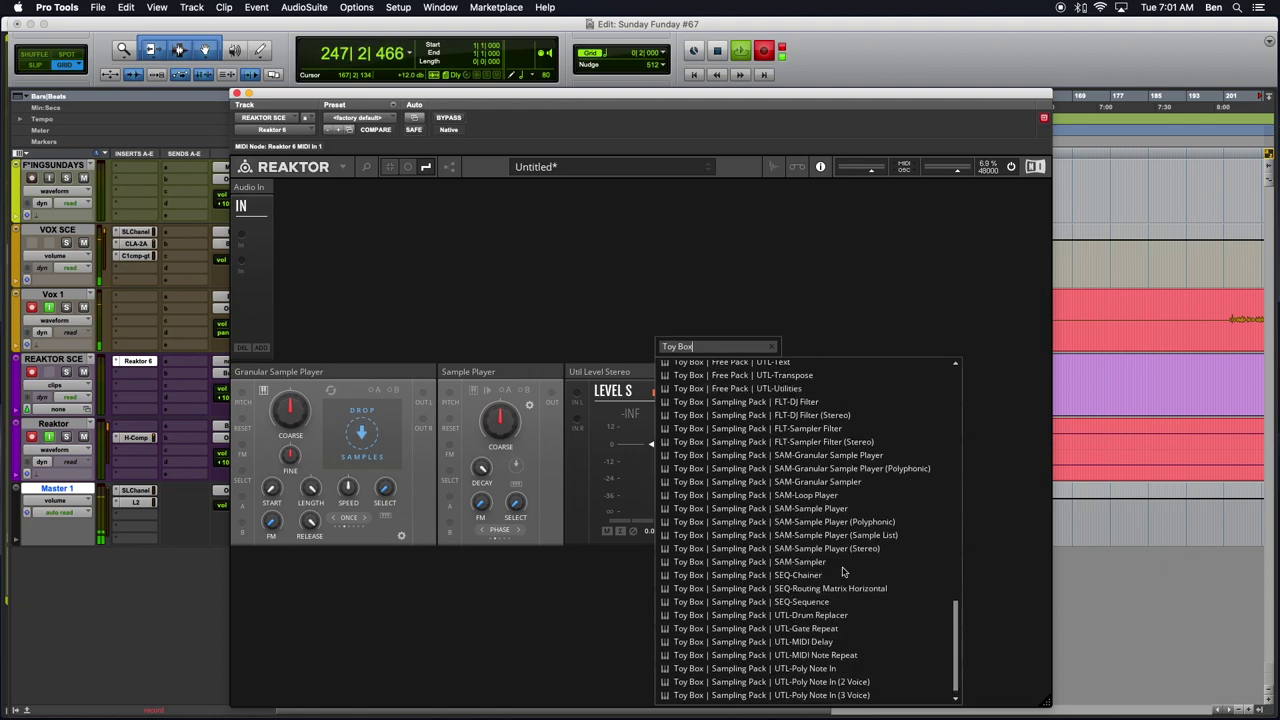
scroll(843, 572, down, 1)
scroll(843, 572, up, 7)
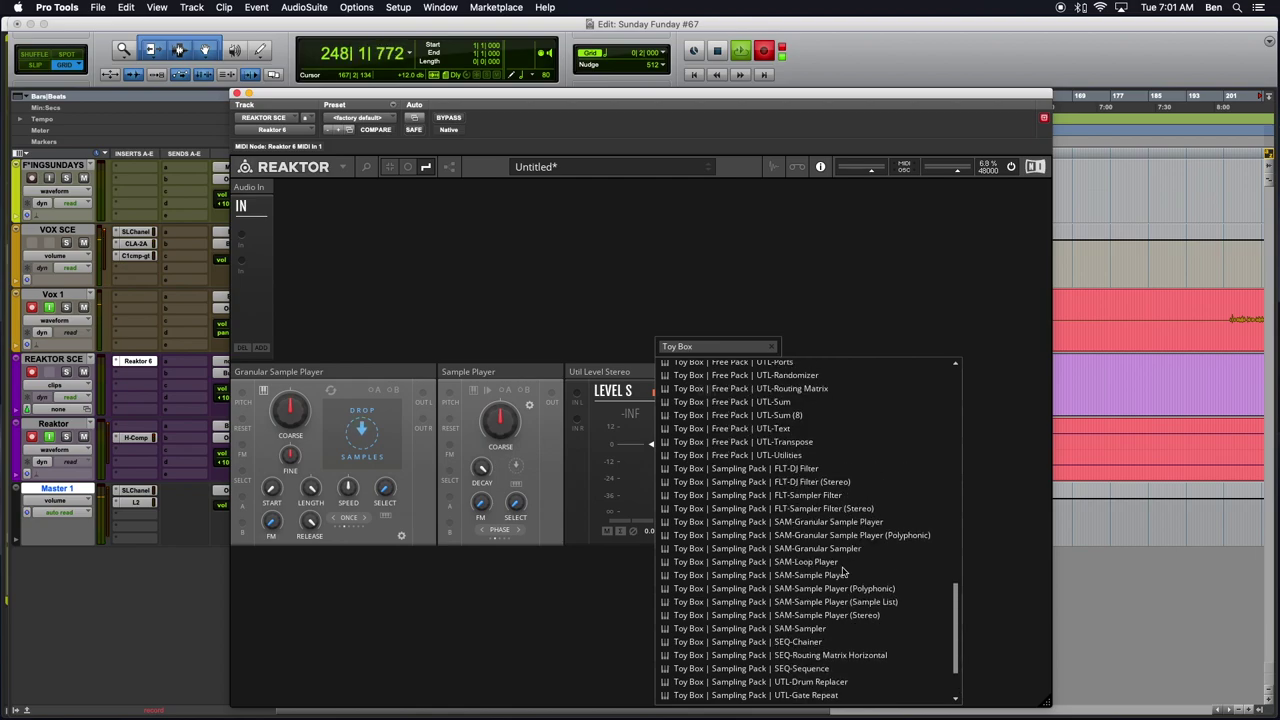
scroll(843, 572, up, 10)
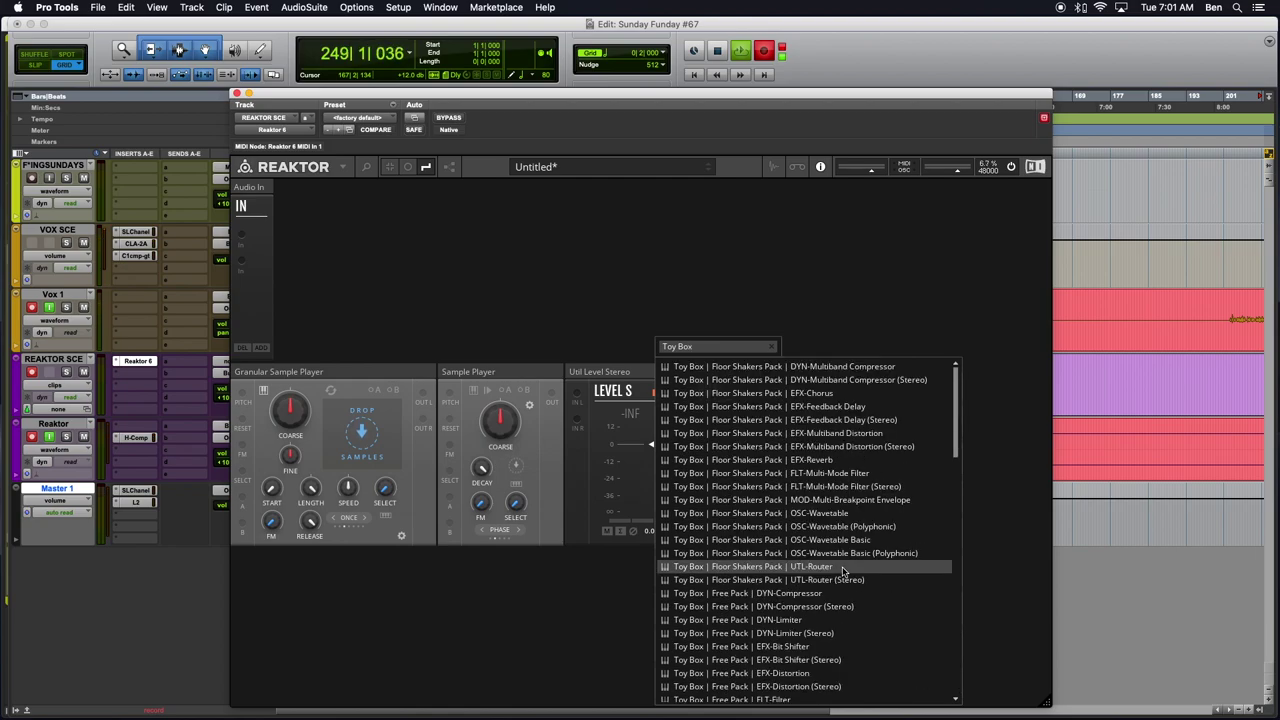
text(MIX)
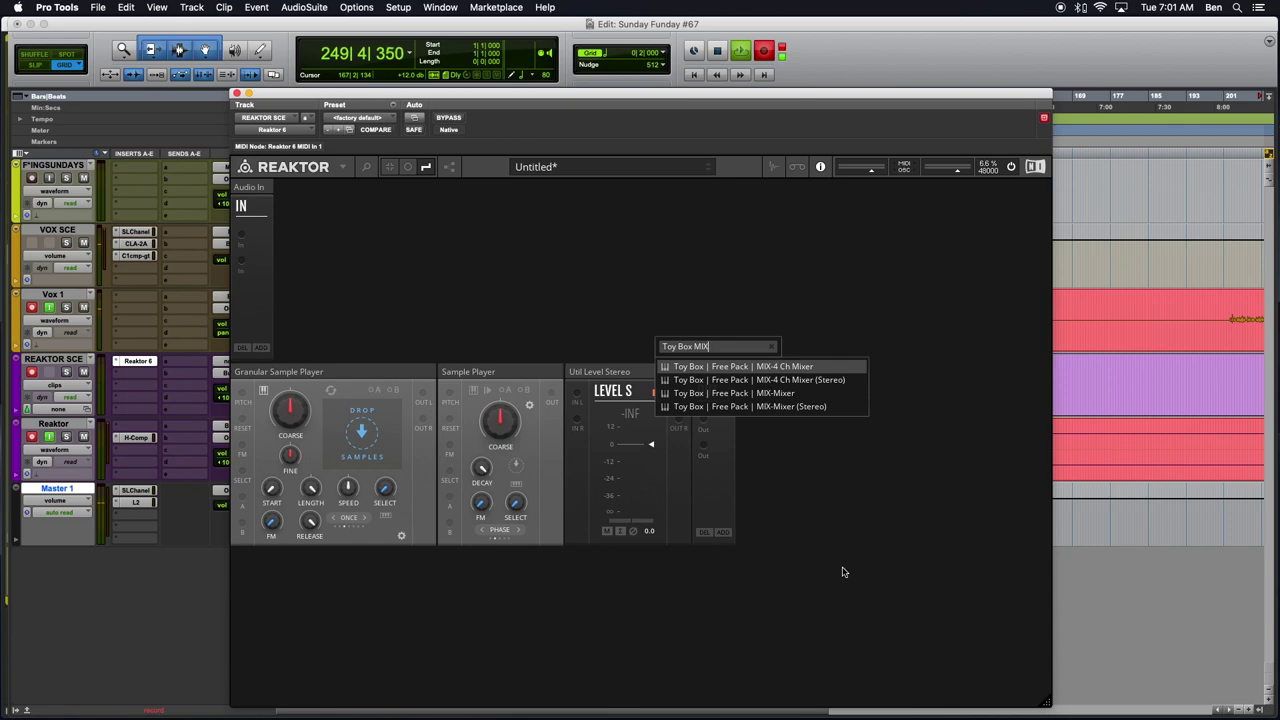
click(741, 380)
Wire the Mixer's left and right outputs through Util Level Stereo to Audio Out, coloring the wires purple.
drag(766, 376, 722, 420)
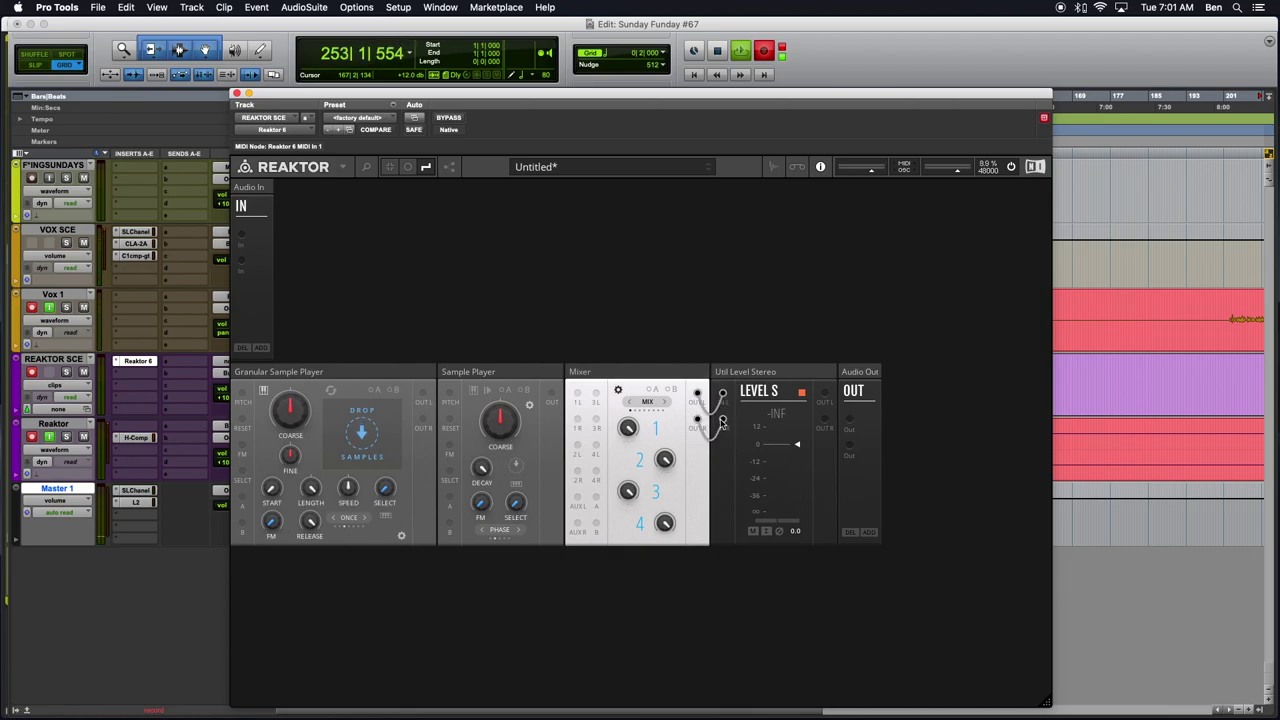
right_click(719, 418)
mouse_move(785, 421)
click(813, 505)
right_click(726, 396)
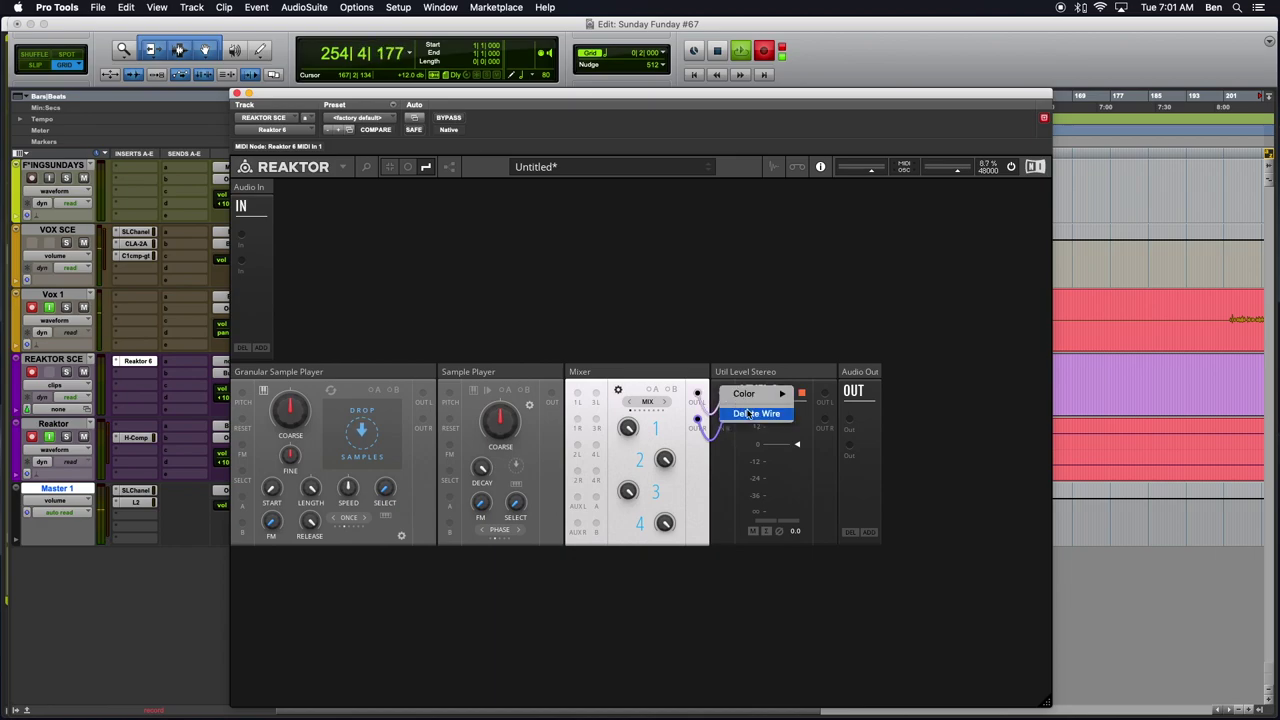
mouse_move(770, 394)
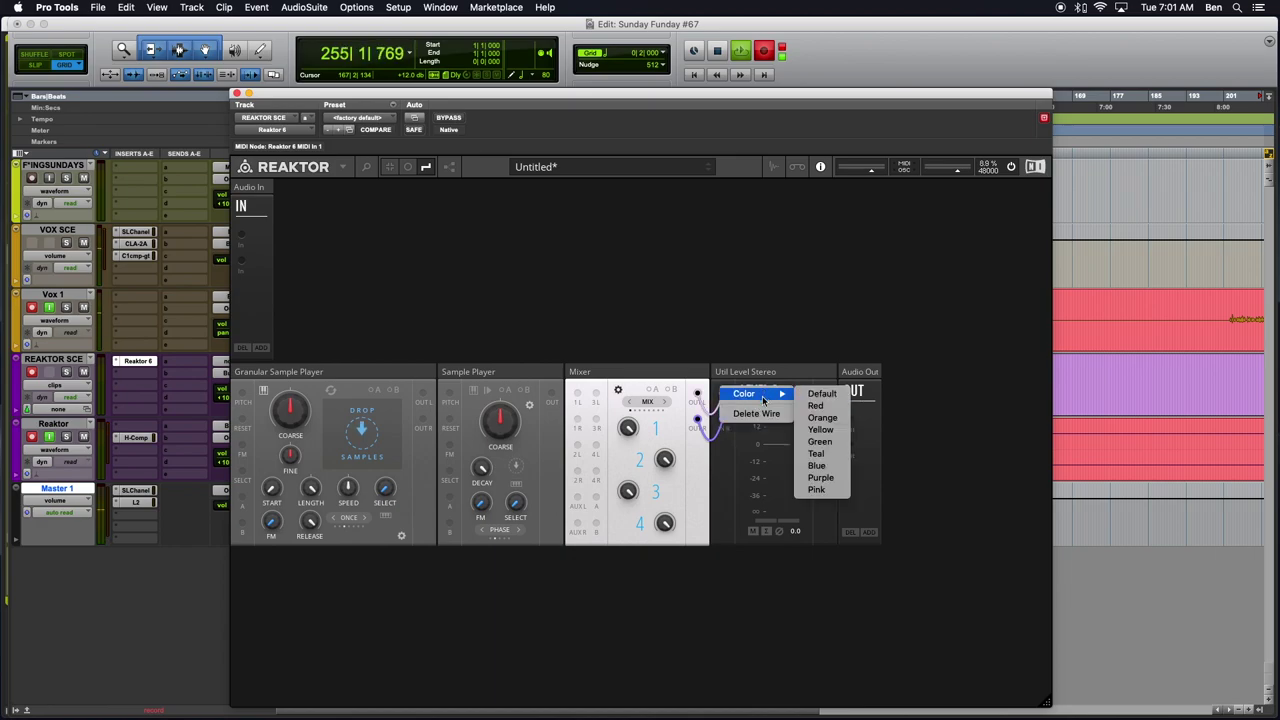
click(822, 479)
drag(825, 395, 848, 421)
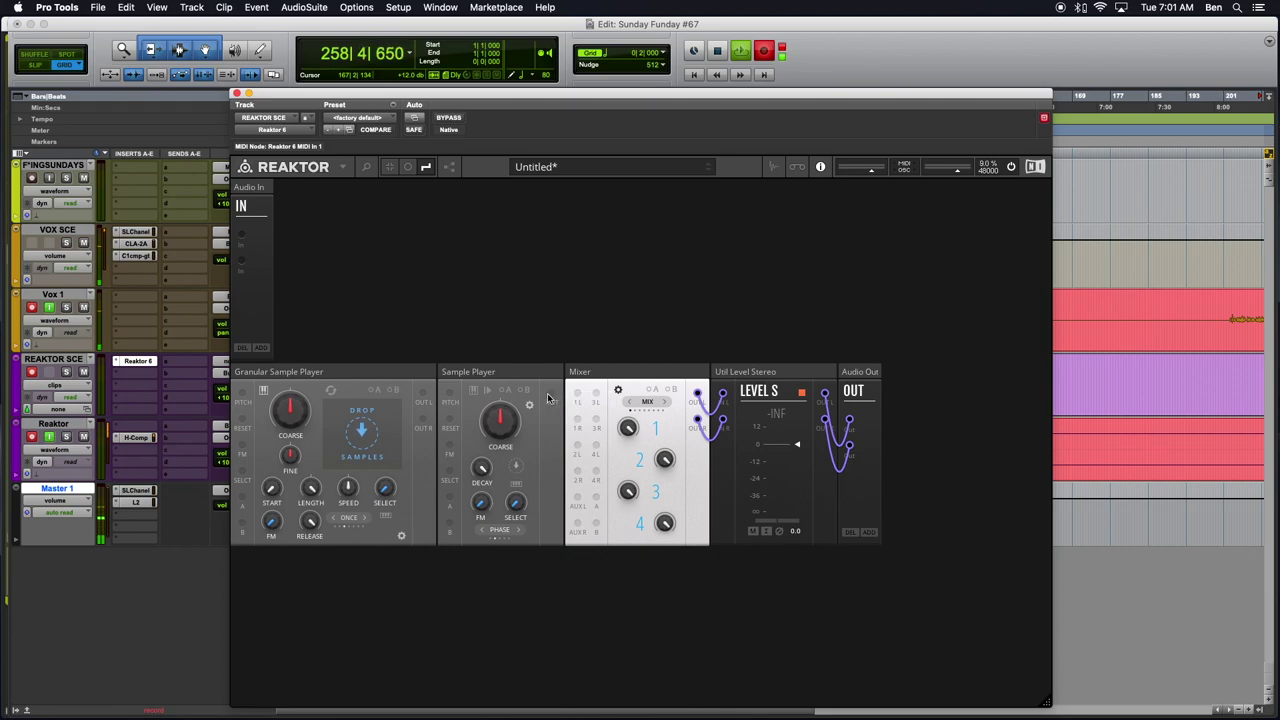
Move the Sample Player and the Granular Sample Player up beside the Audio In block.
drag(490, 371, 325, 187)
mouse_move(493, 375)
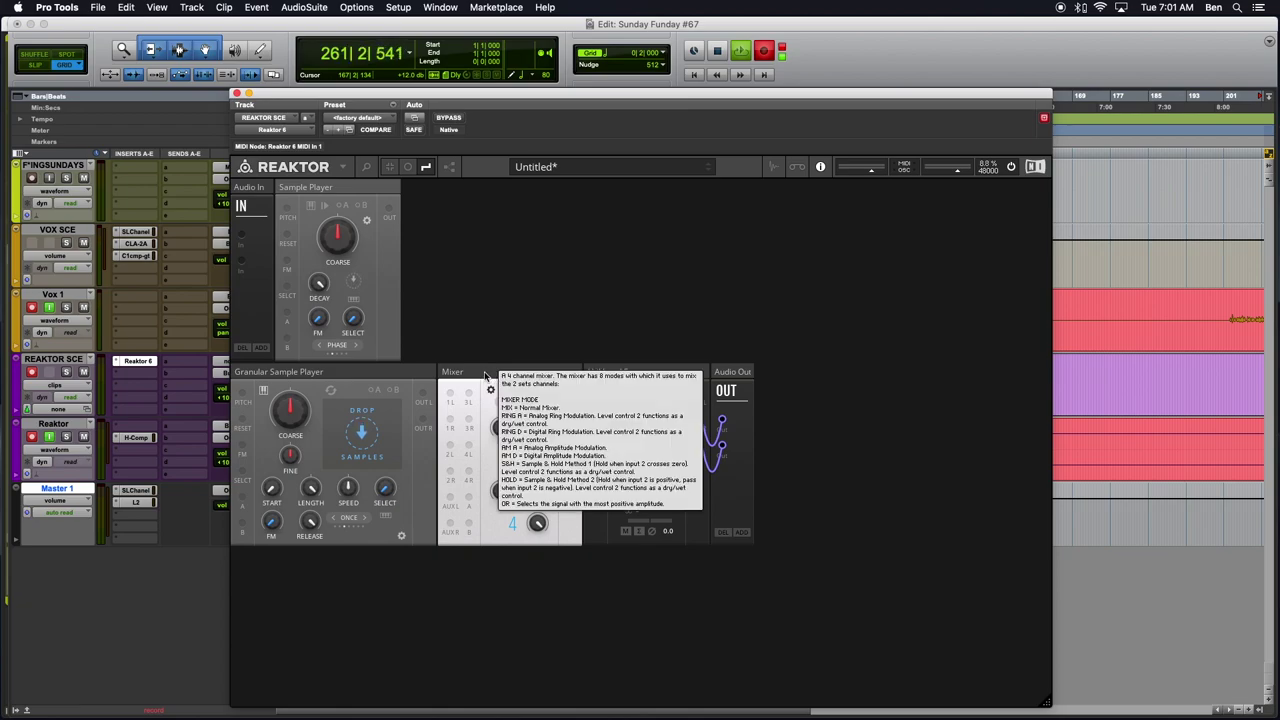
drag(366, 370, 400, 250)
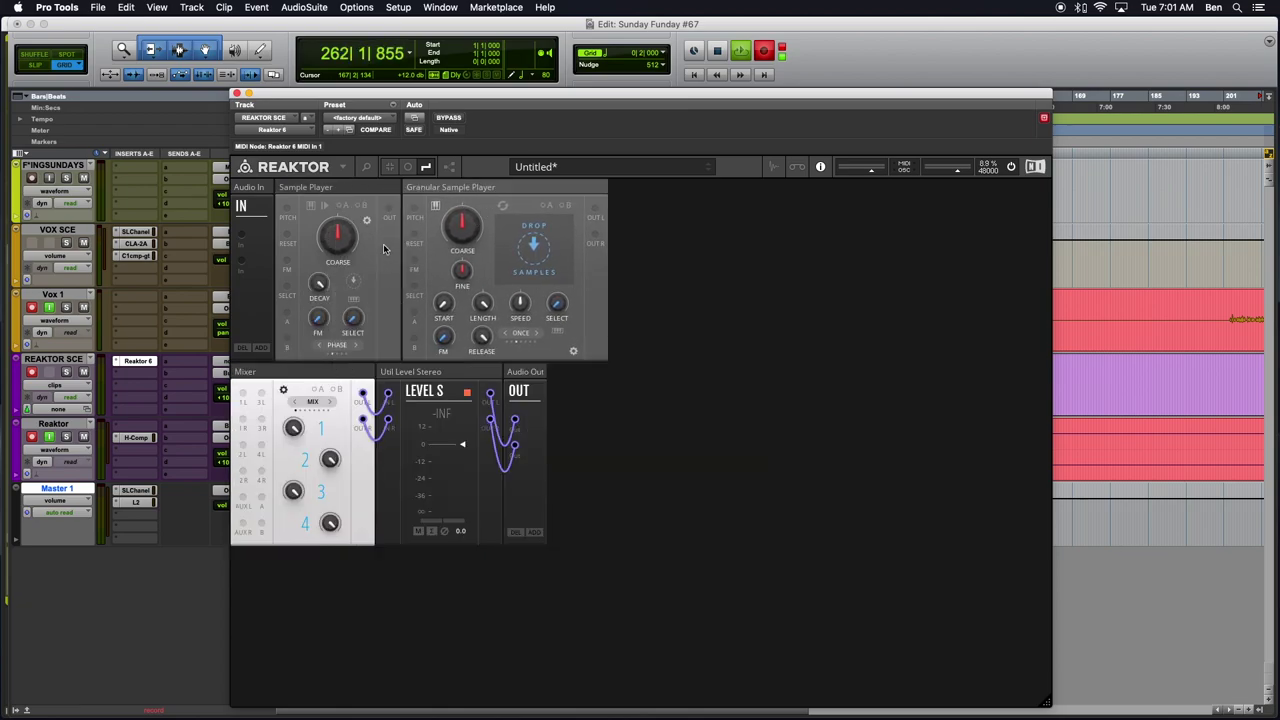
Wire the Sample Player's Out to Mixer inputs 1L and 1R, move the Mixer chain up beside the players, and wire the Granular Sample Player's outputs to 2L and 2R.
drag(390, 217, 242, 393)
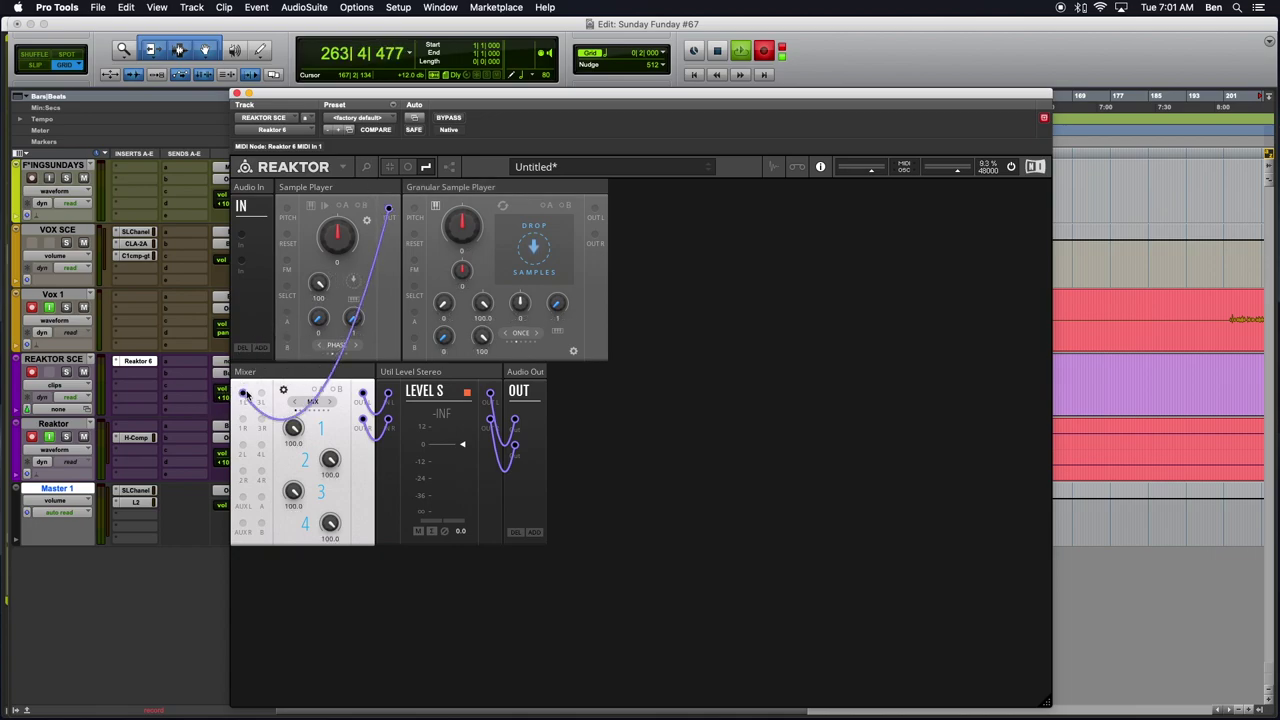
drag(389, 213, 243, 425)
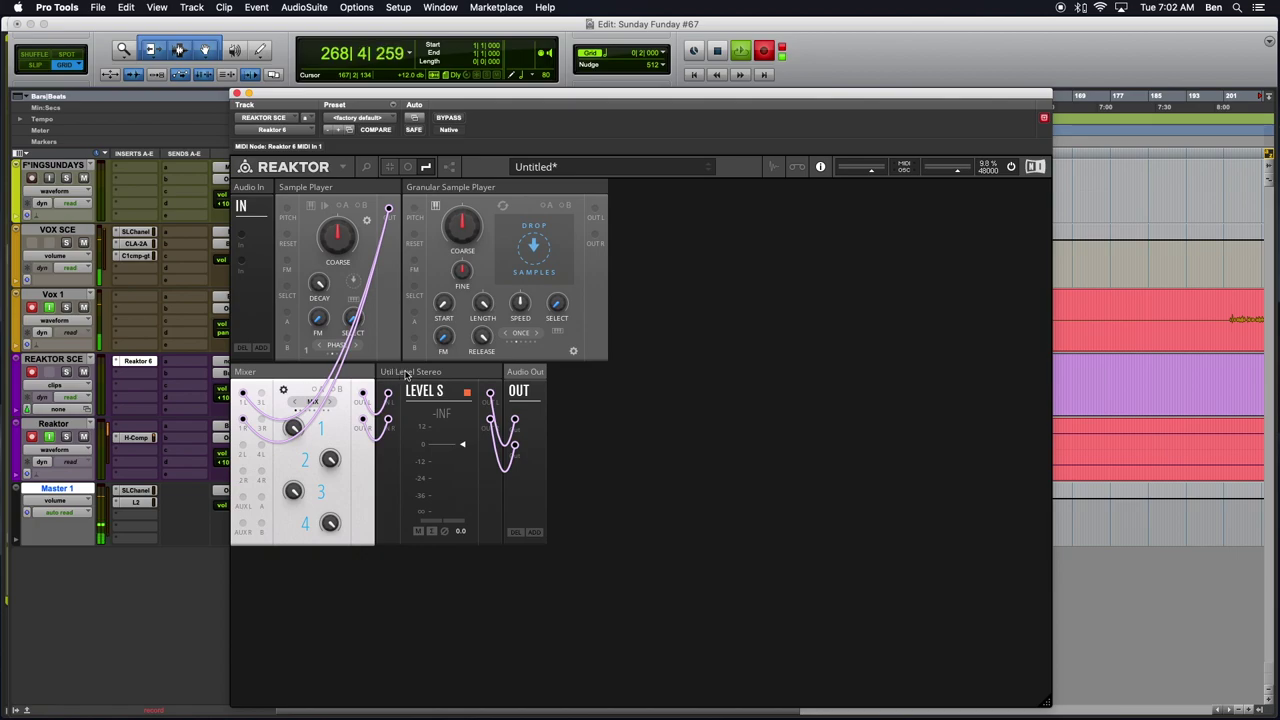
drag(347, 374, 724, 192)
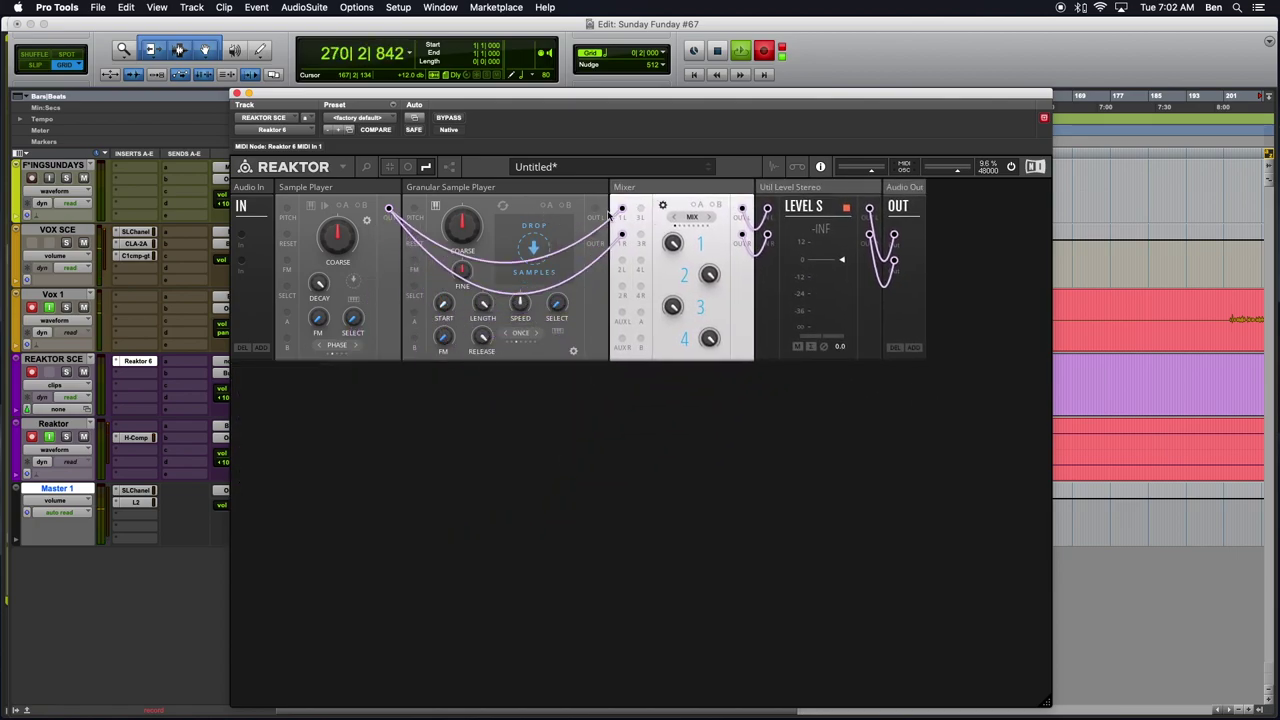
drag(597, 209, 621, 287)
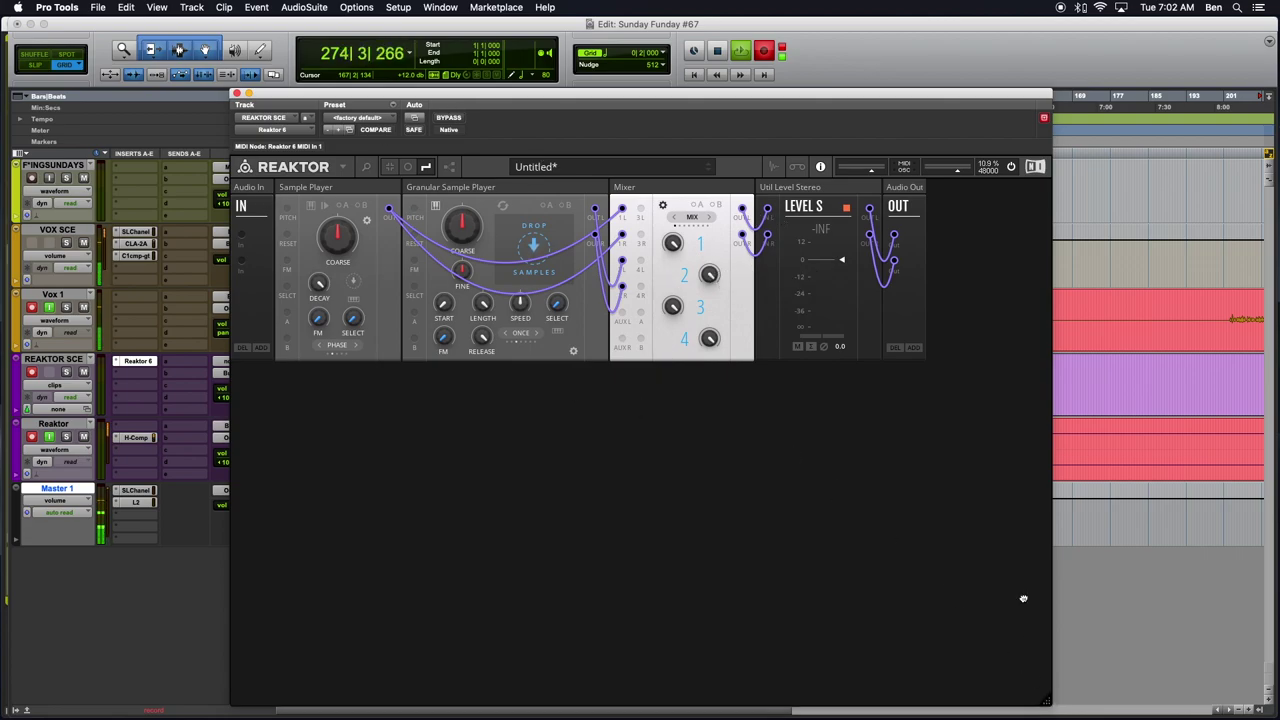
Shrink the plug-in window to fit the rack and load "This Wretched.wav" from Finder into the Sample Player block.
drag(1023, 598, 937, 371)
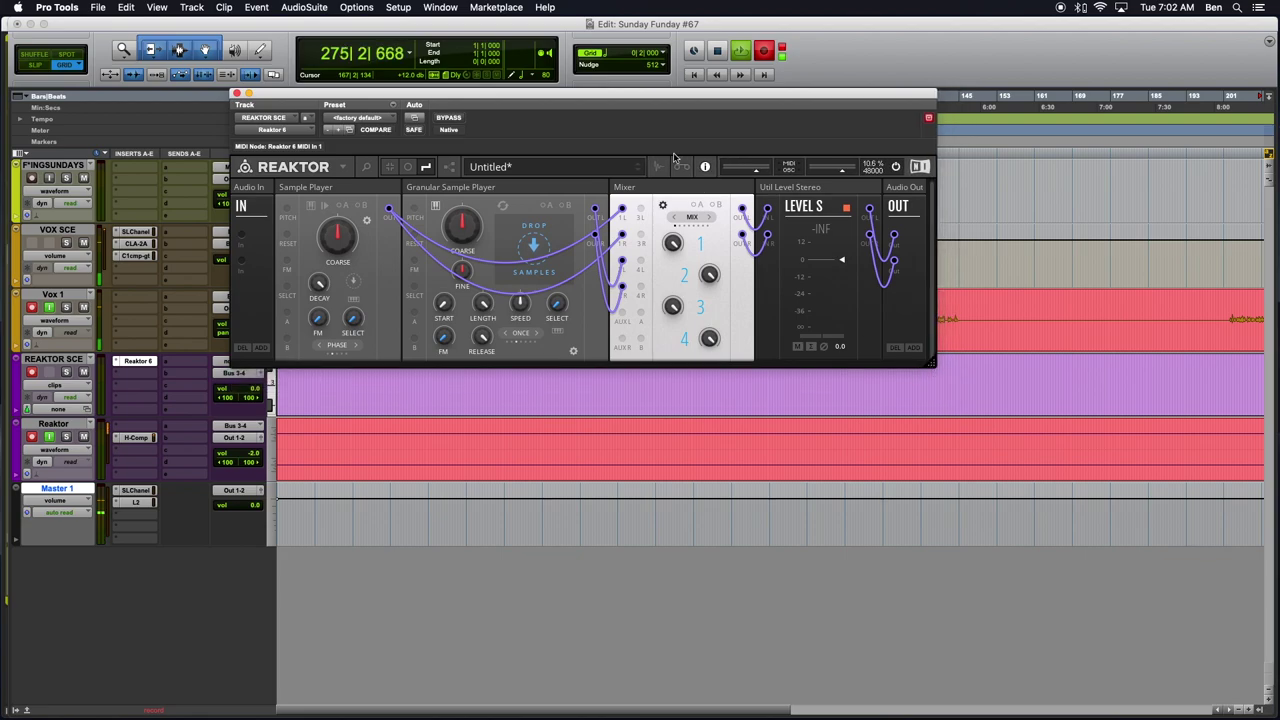
drag(630, 95, 647, 302)
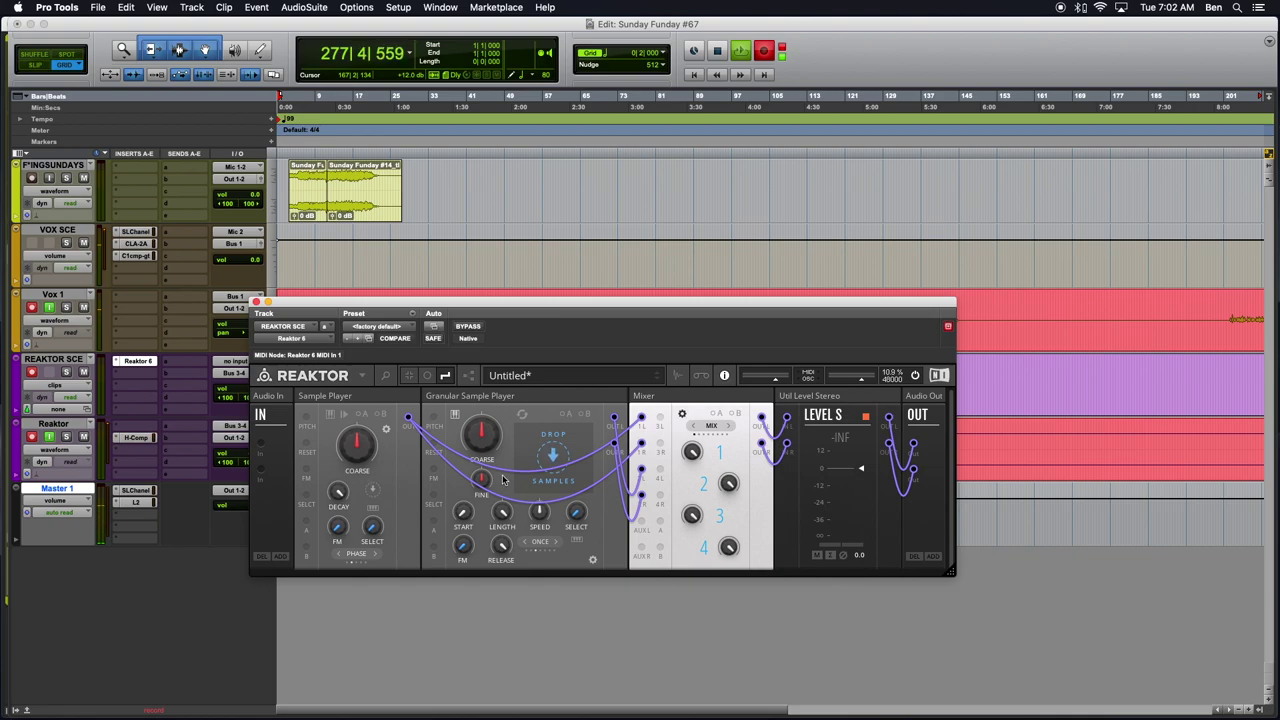
key(super+Tab)
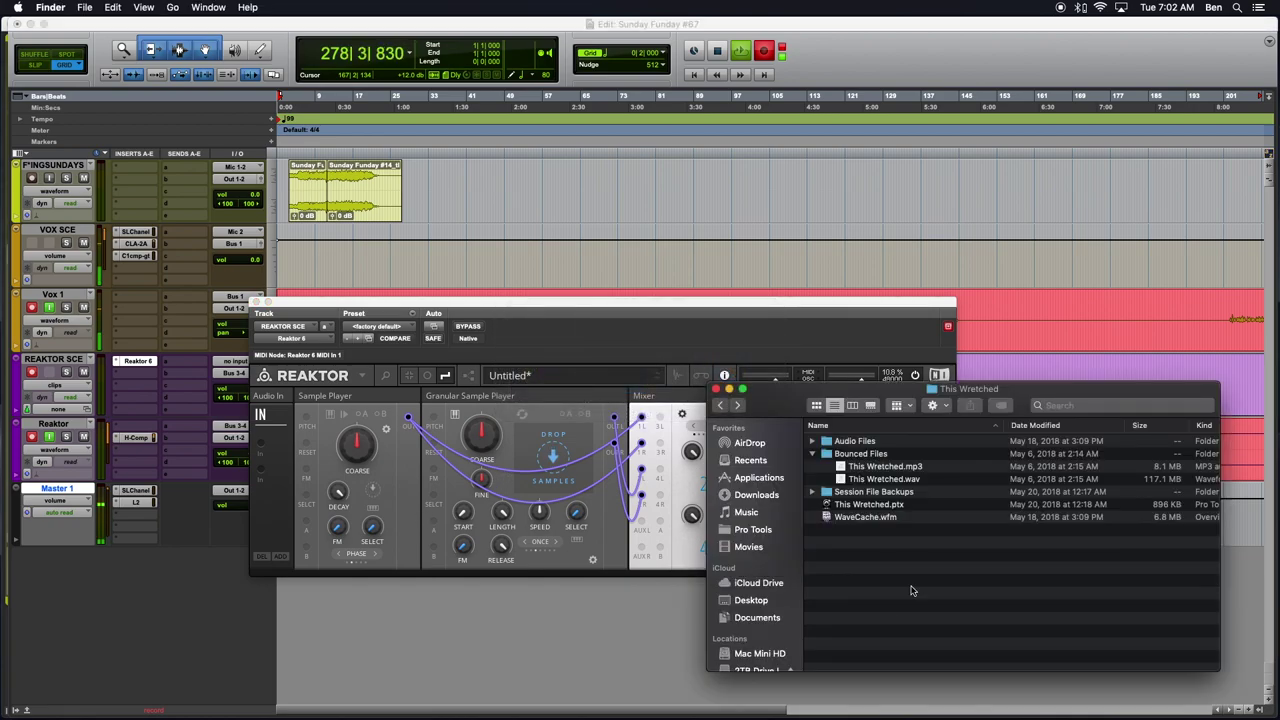
click(879, 479)
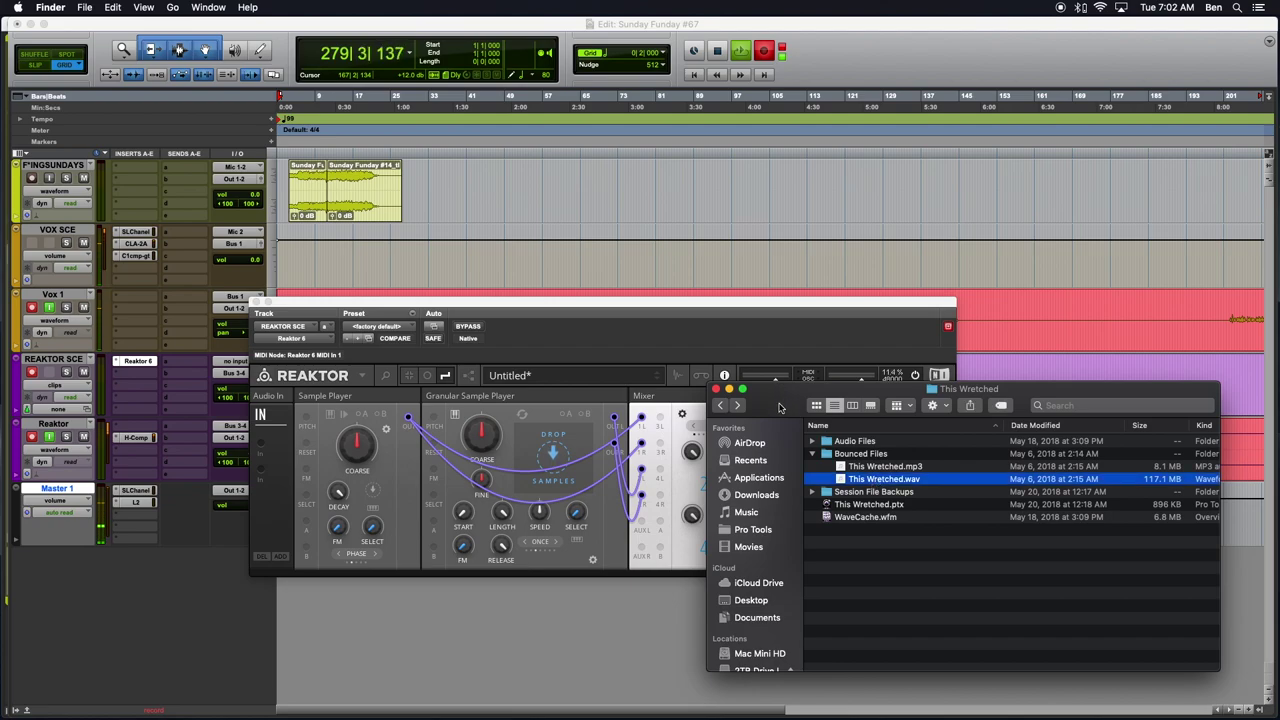
drag(782, 405, 890, 400)
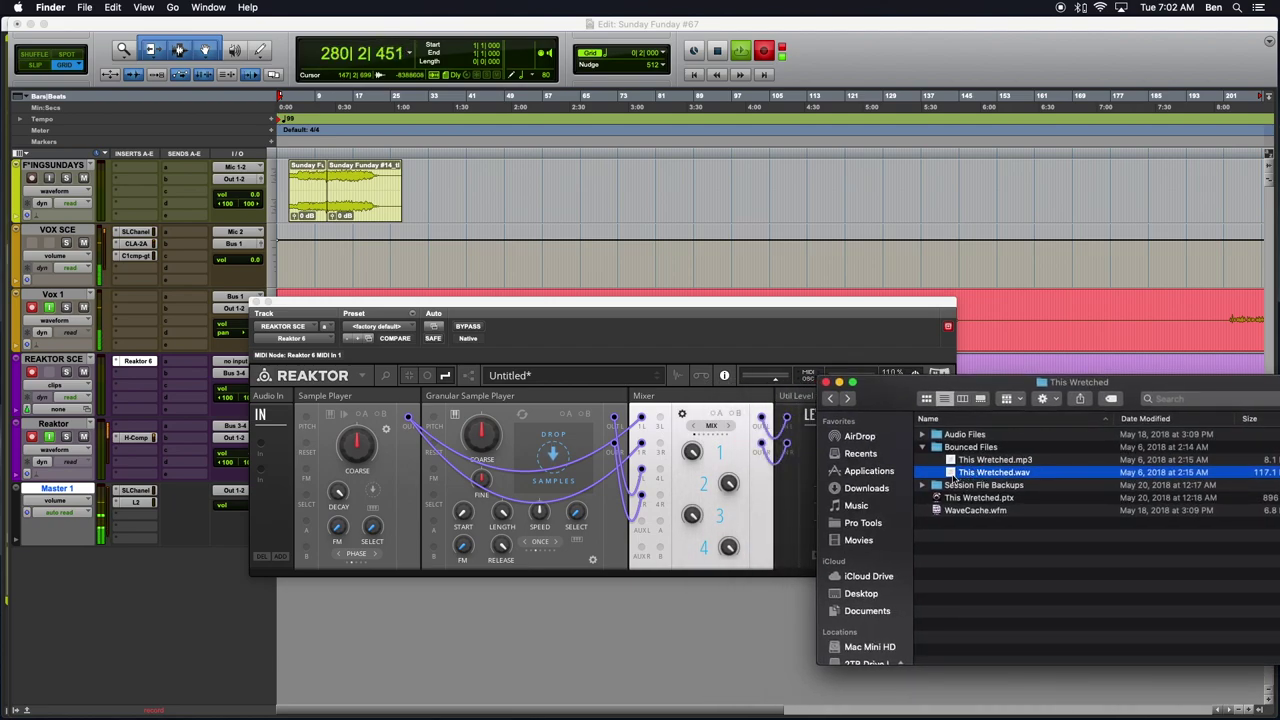
drag(955, 478, 525, 484)
drag(388, 484, 373, 497)
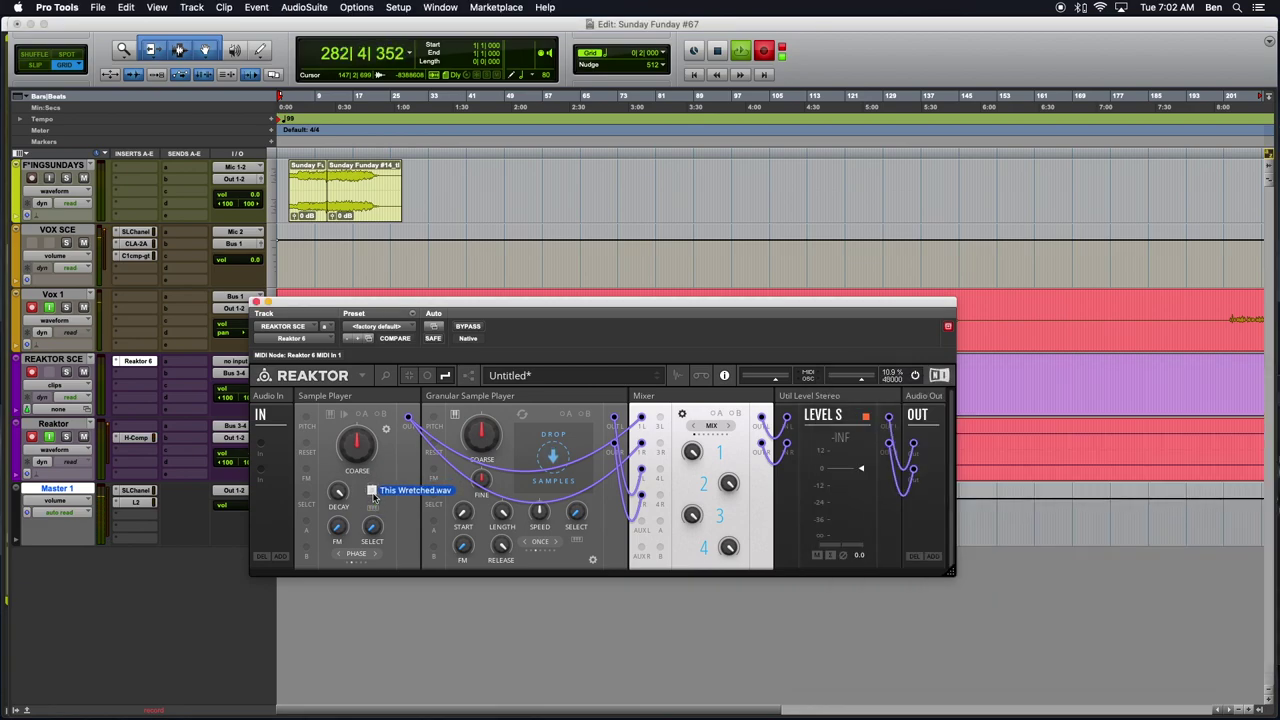
Drop "This Wretched.wav" into the sample display of the Sample Player block.
drag(373, 497, 374, 497)
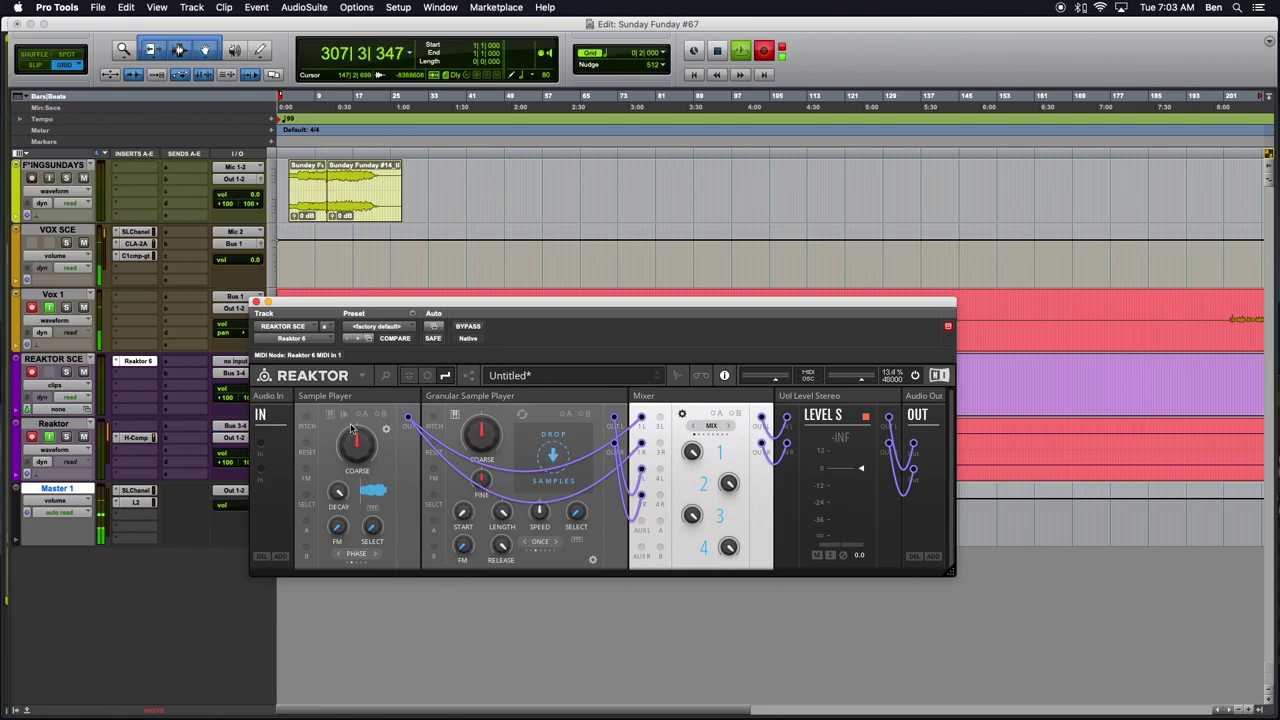
mouse_move(336, 397)
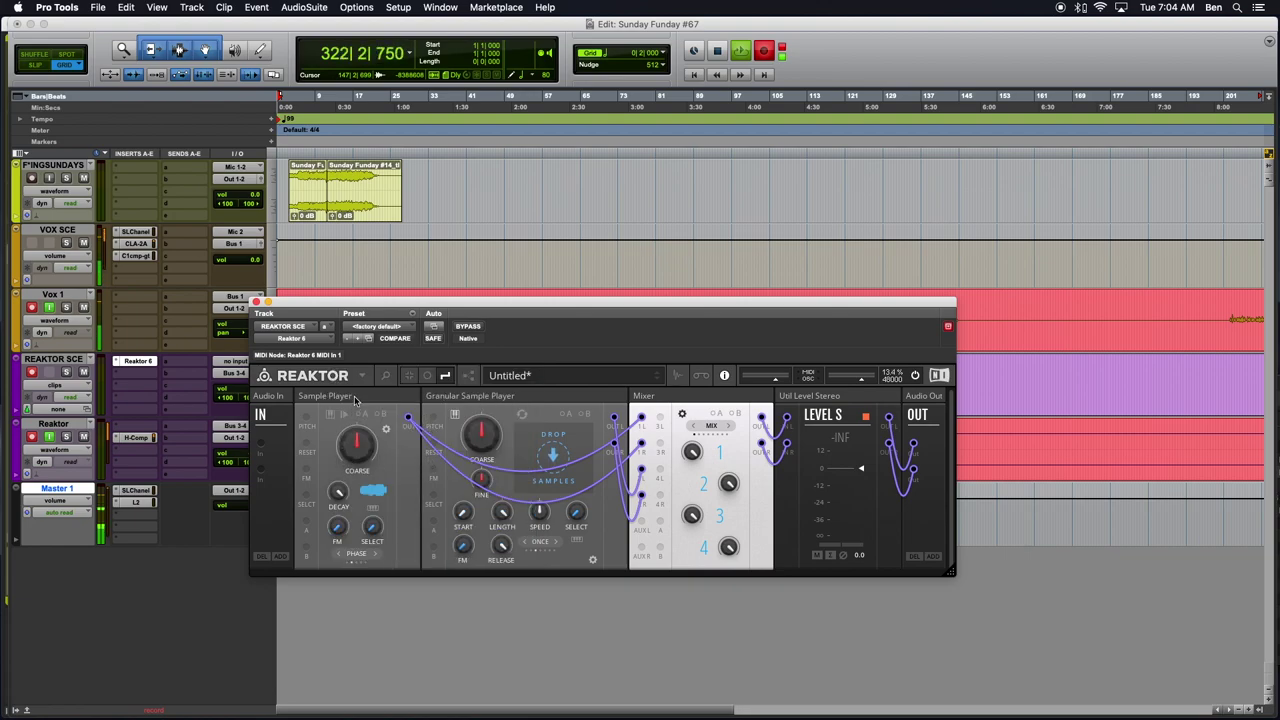
mouse_move(399, 400)
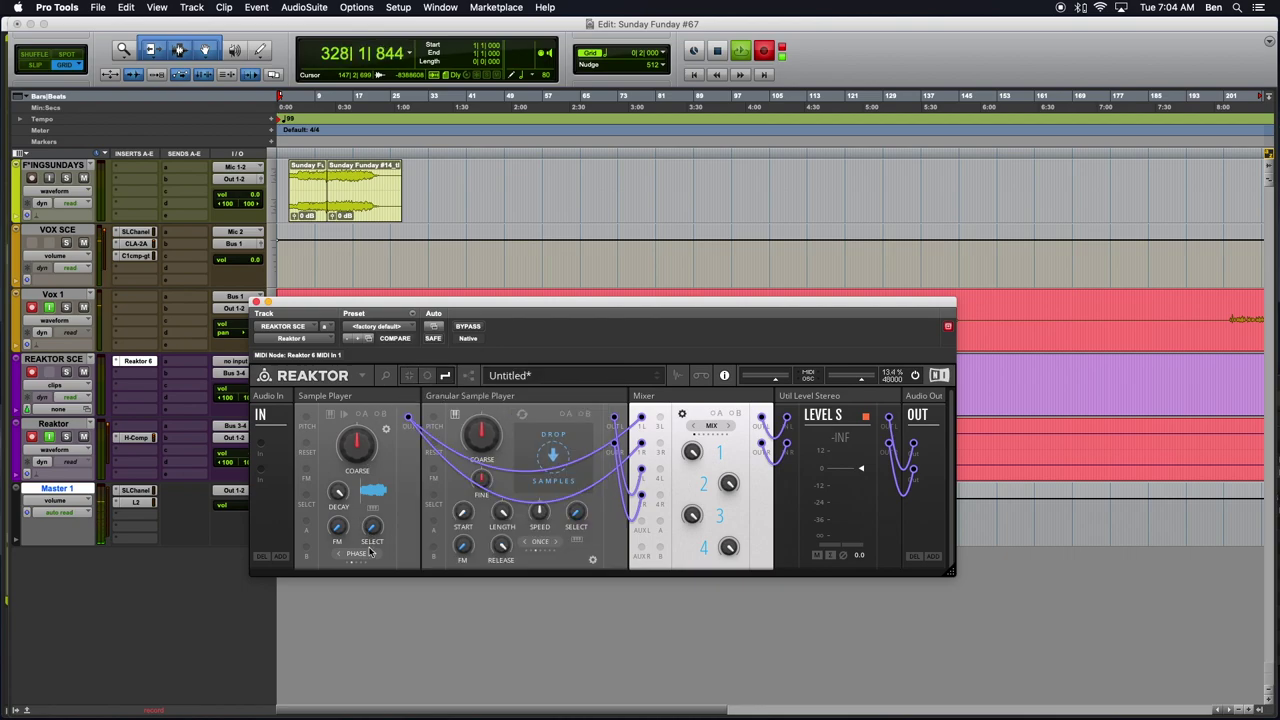
Open the Sample Player's options page, read the Playback mode descriptions, and return to its main controls.
click(387, 430)
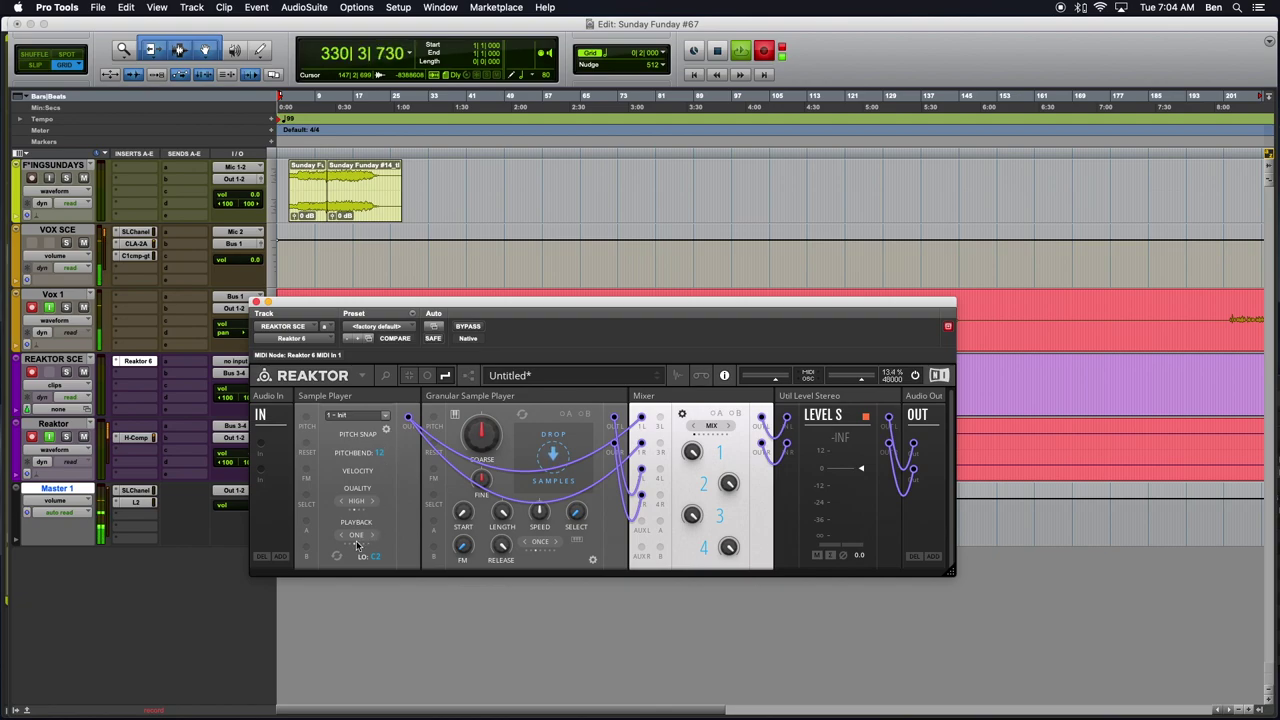
mouse_move(358, 539)
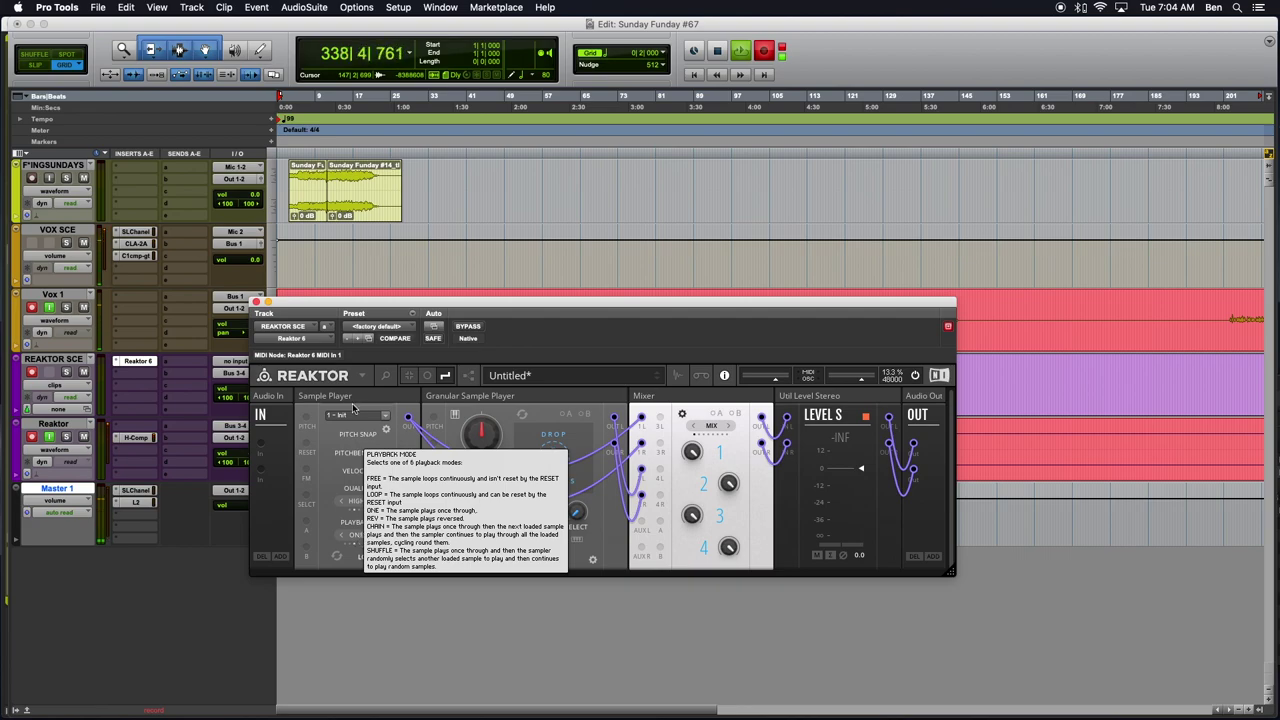
click(353, 403)
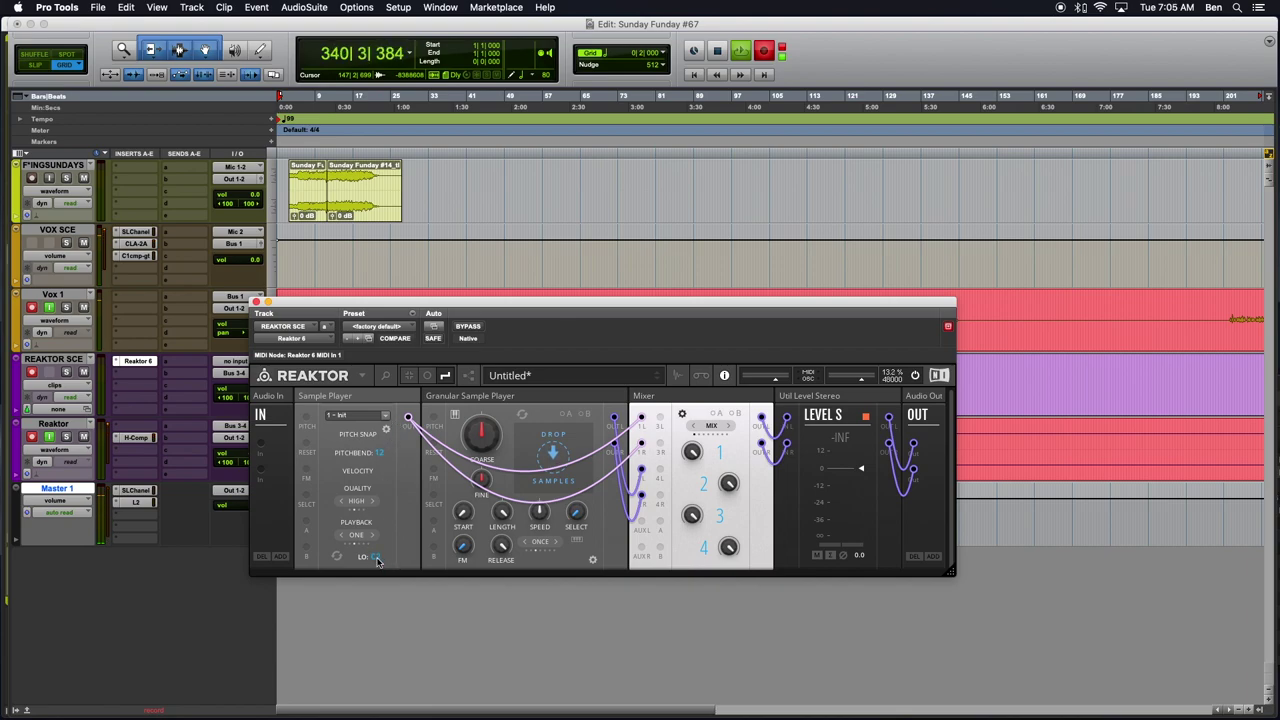
click(387, 431)
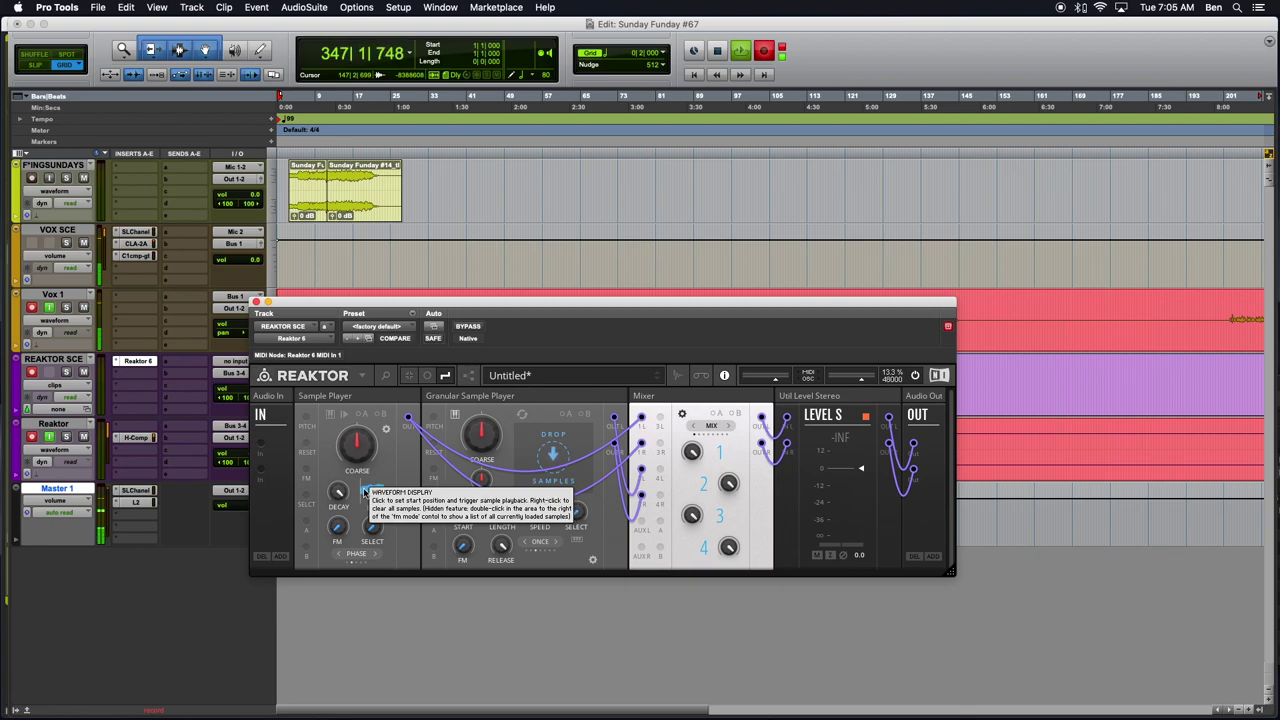
Audition the Sample Player from its waveform while trying out the Decay and Coarse tuning knobs, returning Coarse to centre.
click(364, 492)
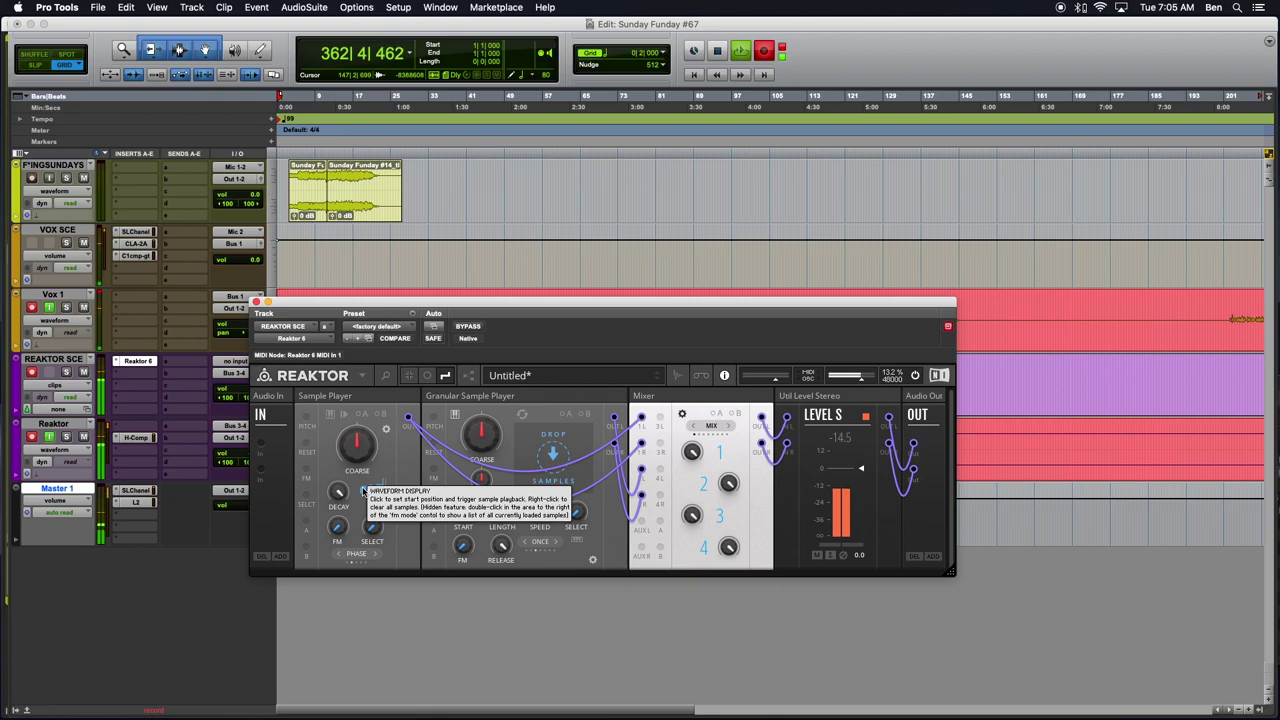
click(364, 490)
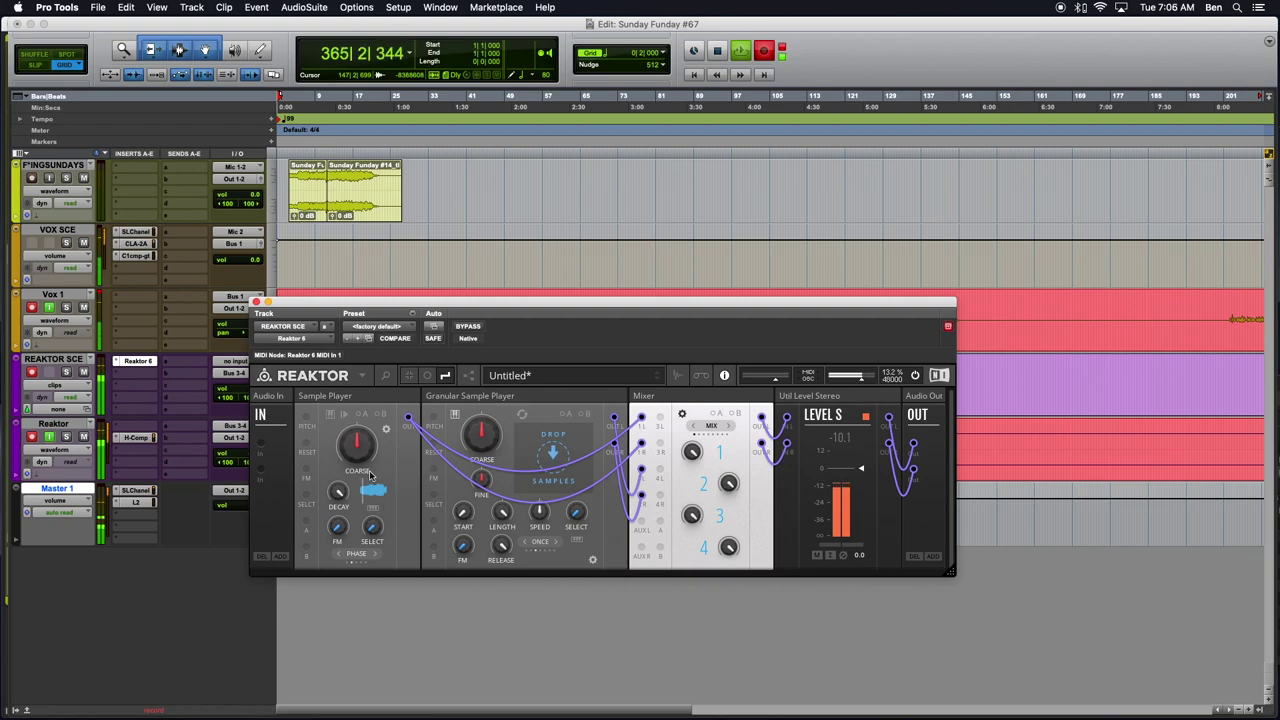
drag(338, 492, 356, 432)
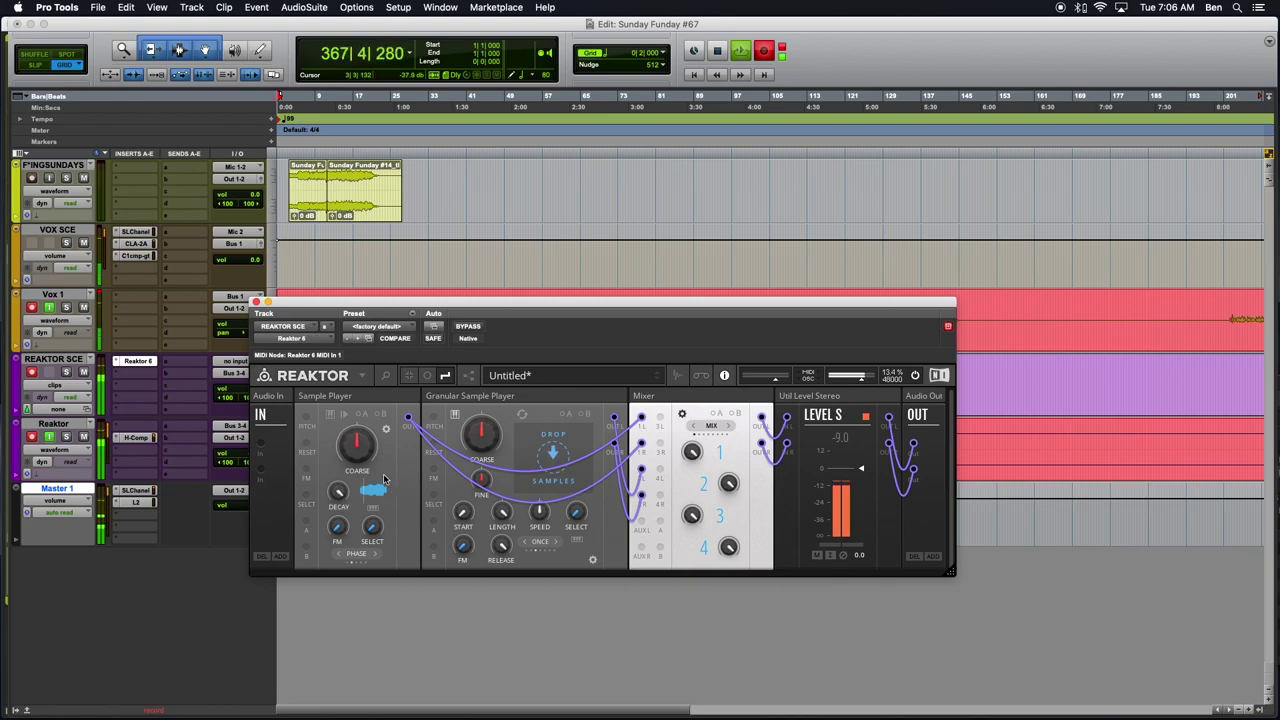
drag(358, 455, 356, 417)
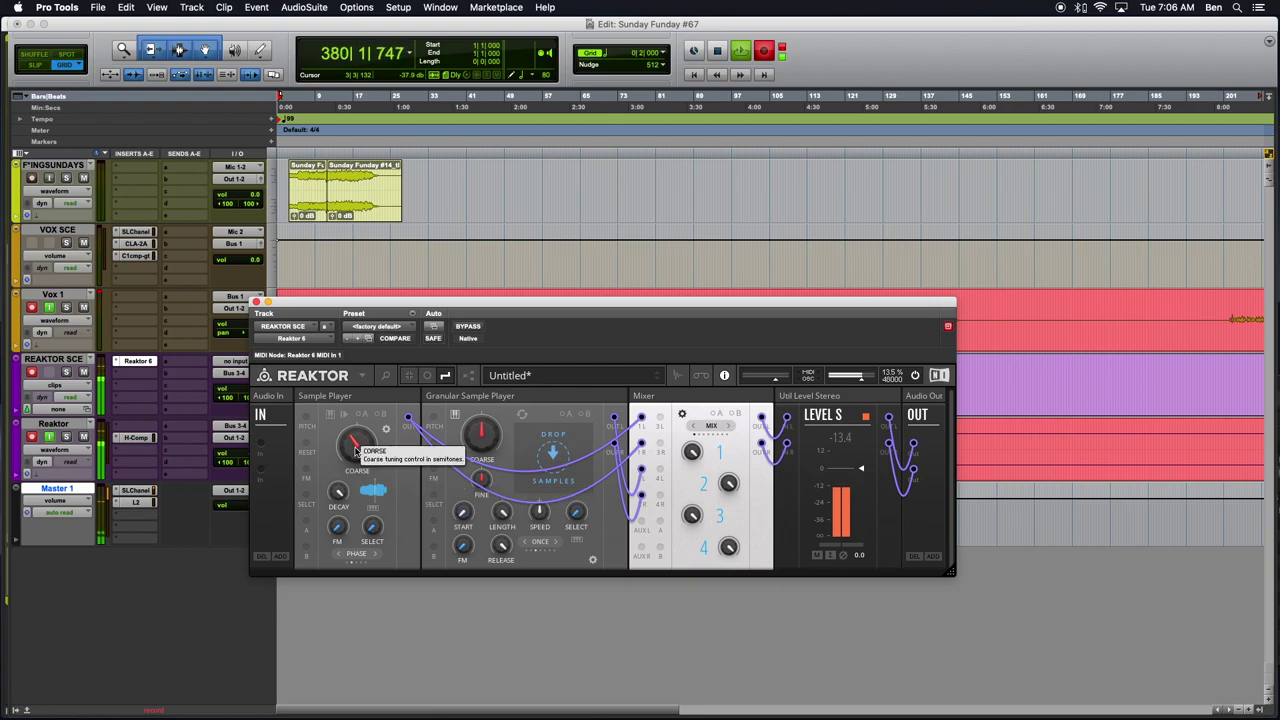
drag(355, 449, 350, 413)
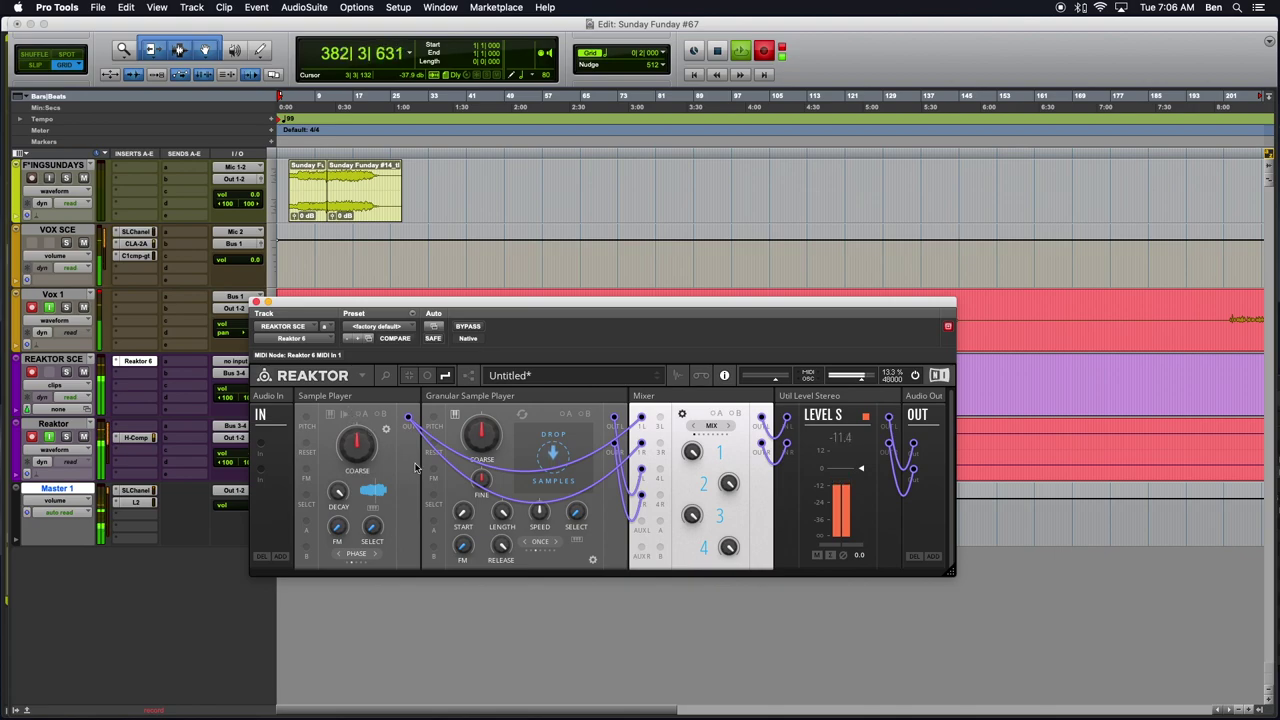
drag(691, 455, 704, 620)
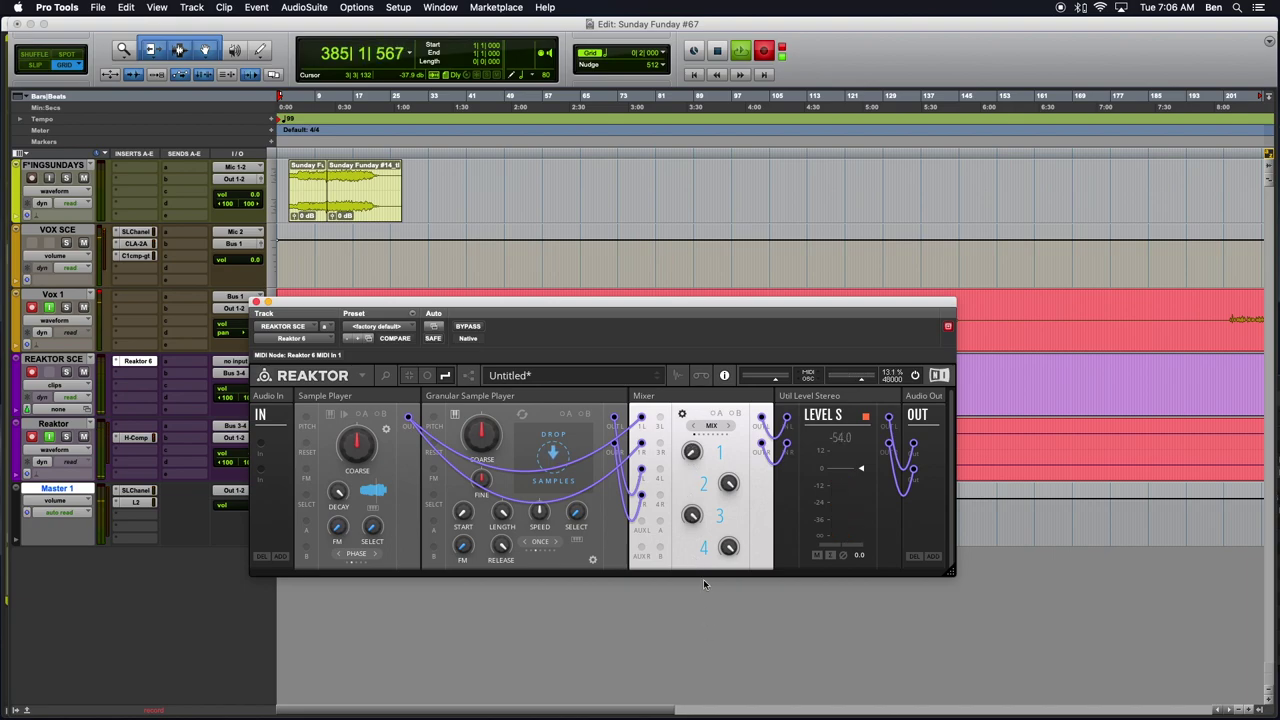
drag(691, 452, 691, 451)
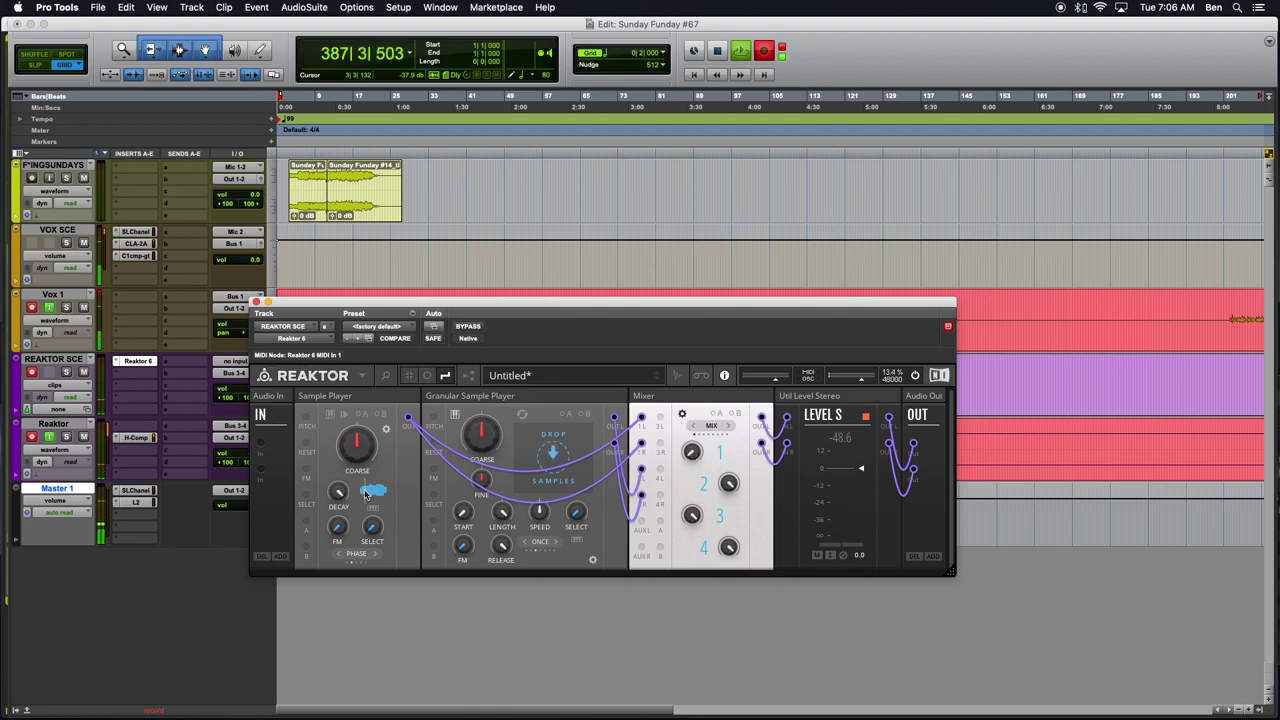
drag(692, 452, 693, 455)
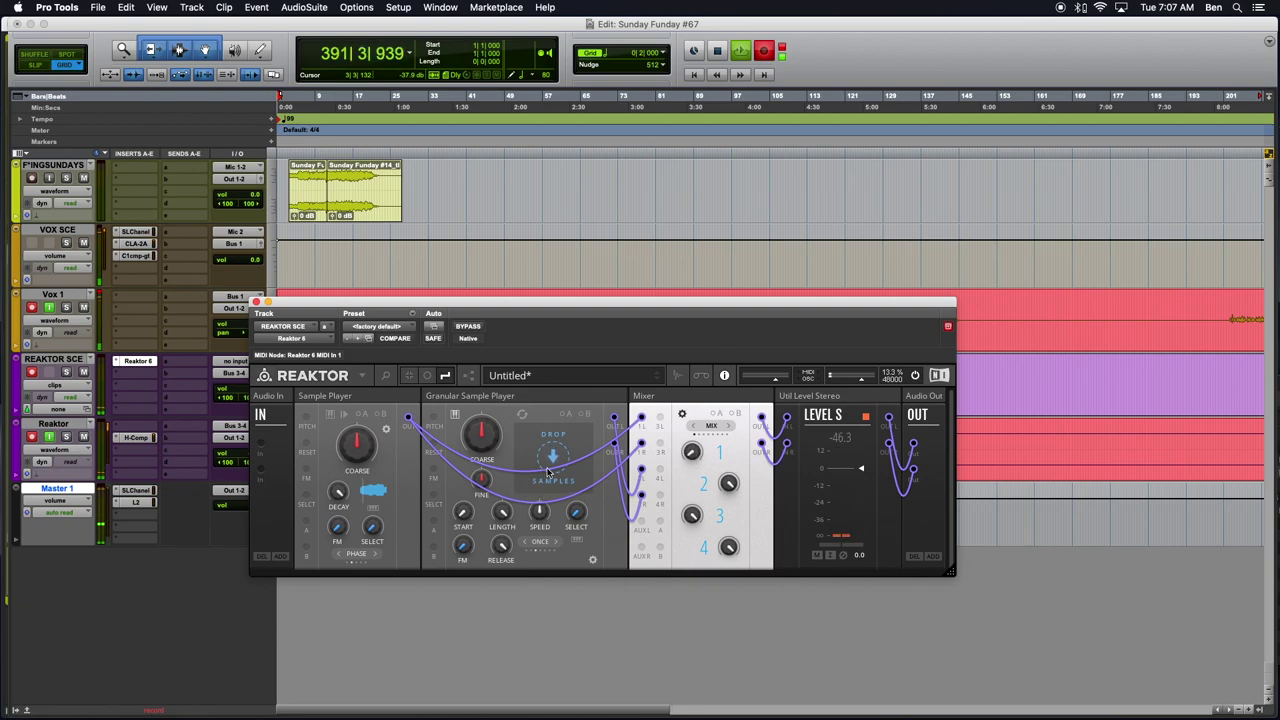
Load "This Wretched.wav" from Finder into the Granular Sample Player and look through that block's options page.
key(super+Tab)
drag(950, 474, 552, 457)
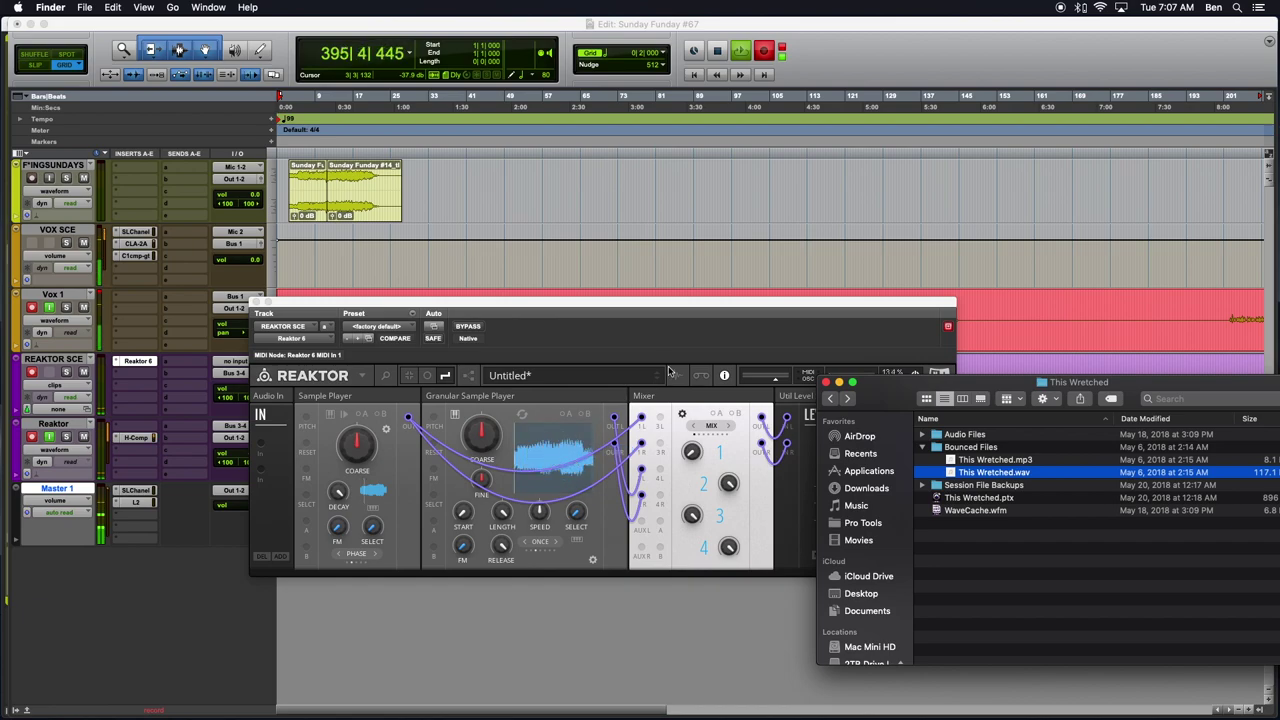
click(577, 458)
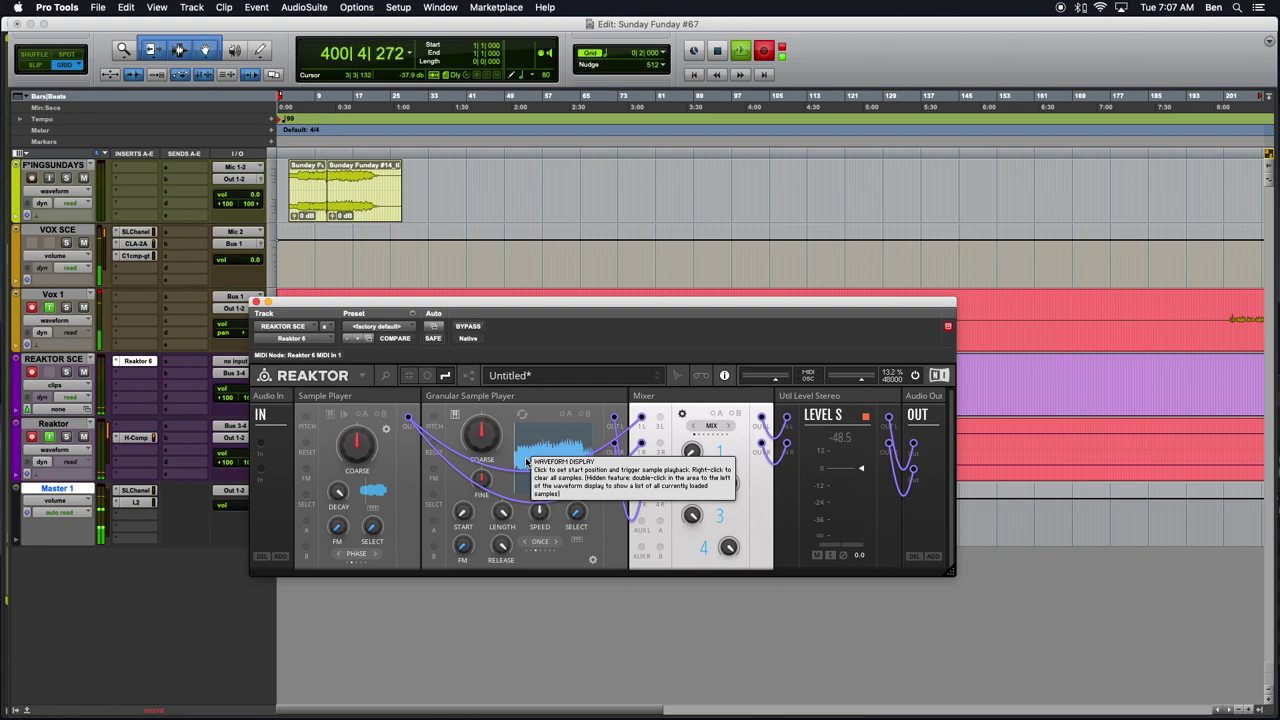
click(592, 561)
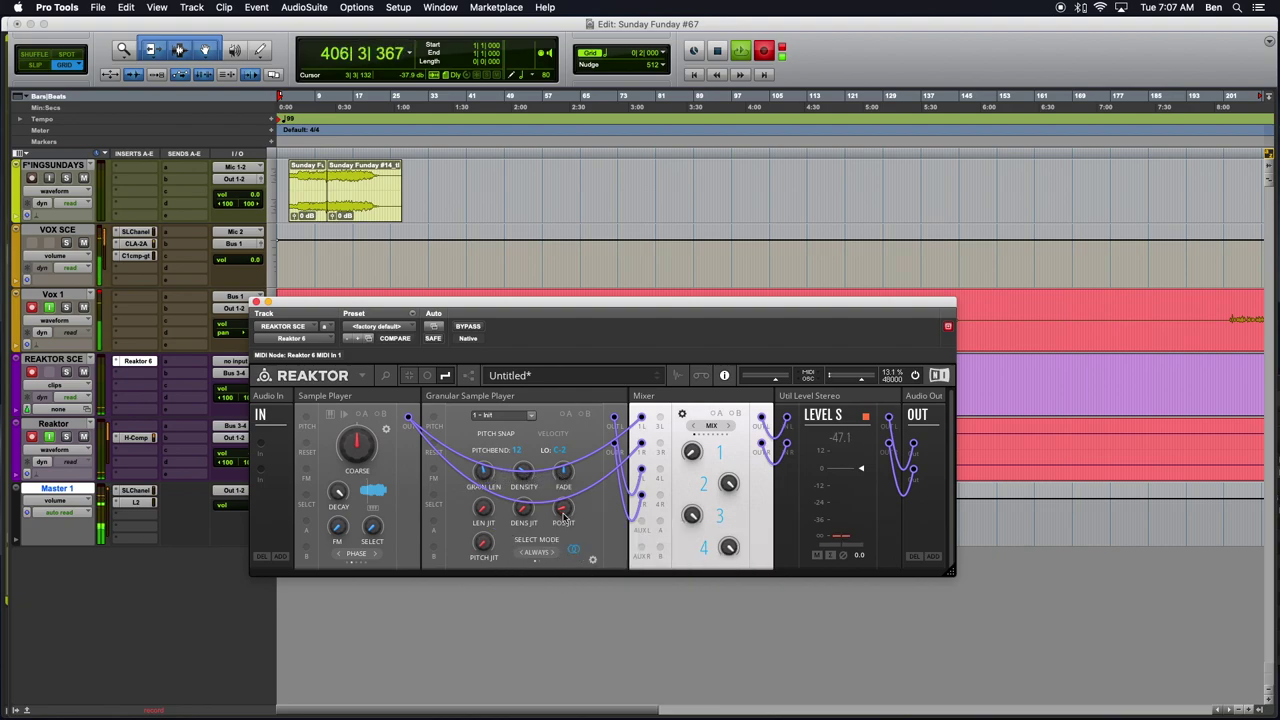
click(591, 562)
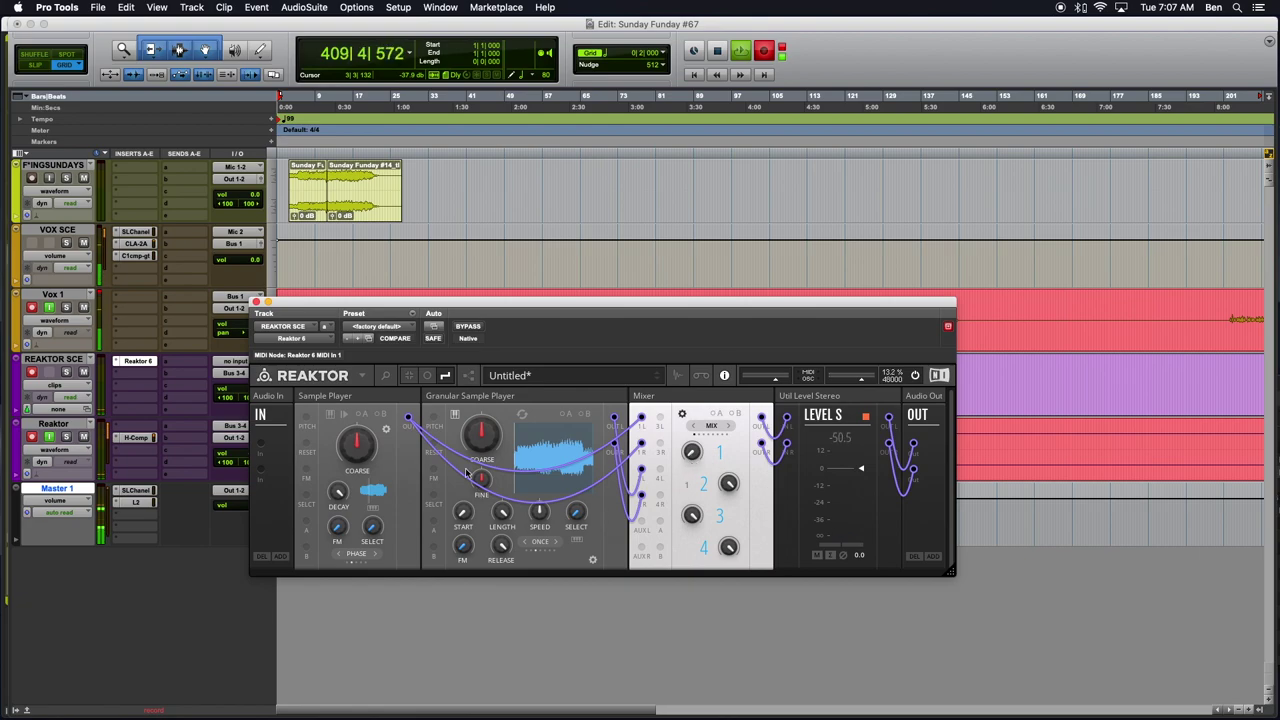
Clear the Granular Sample Player's samples and load "This Wretched.wav" into it again from Finder.
click(526, 456)
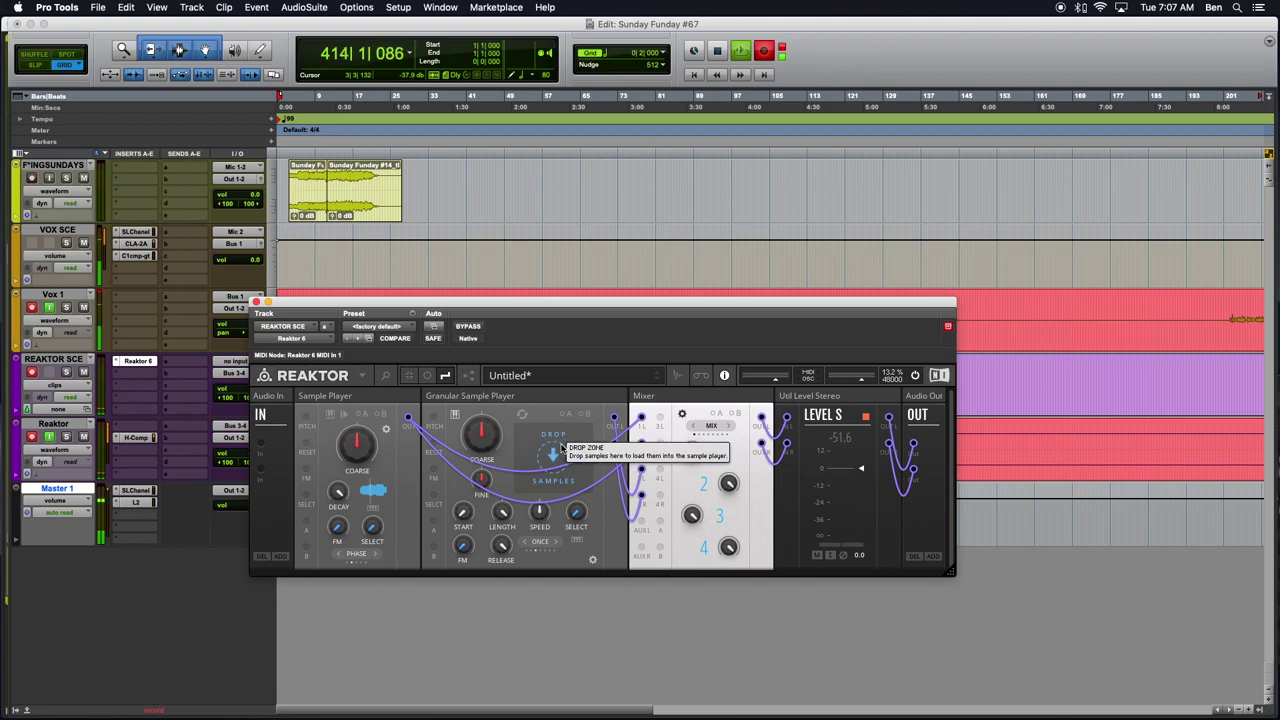
key(super+Tab)
drag(962, 476, 550, 452)
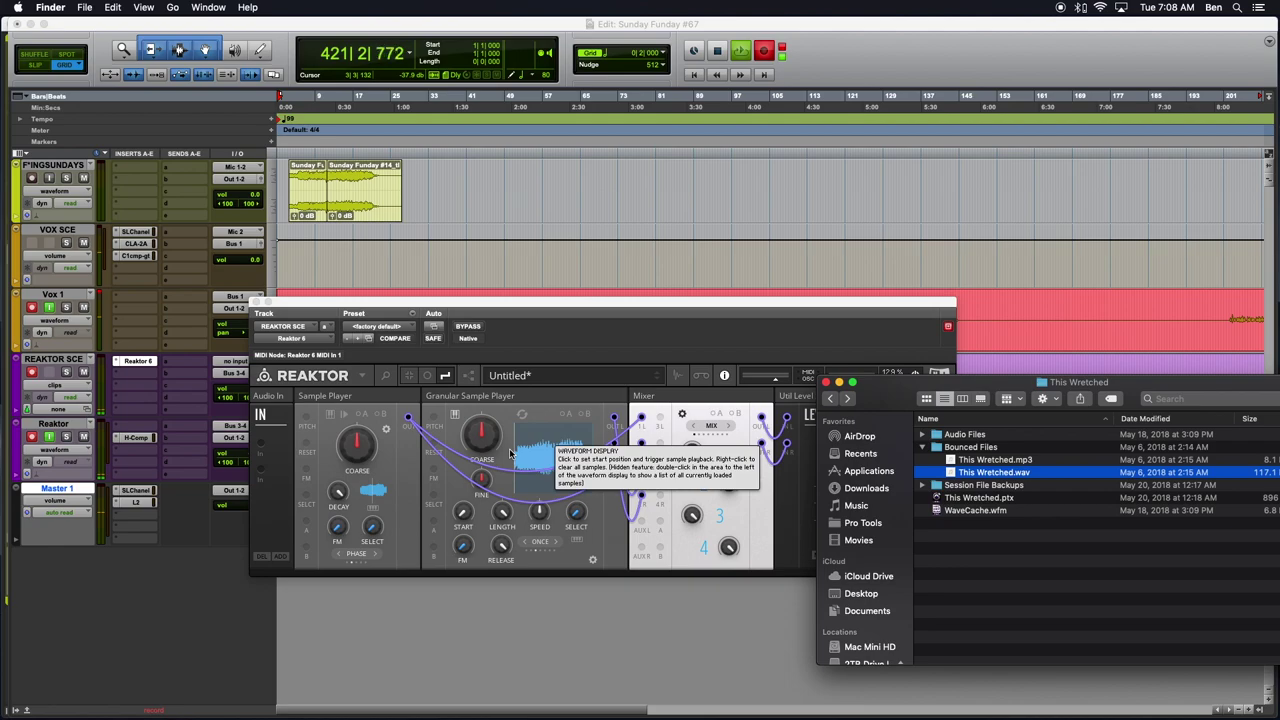
drag(509, 453, 509, 453)
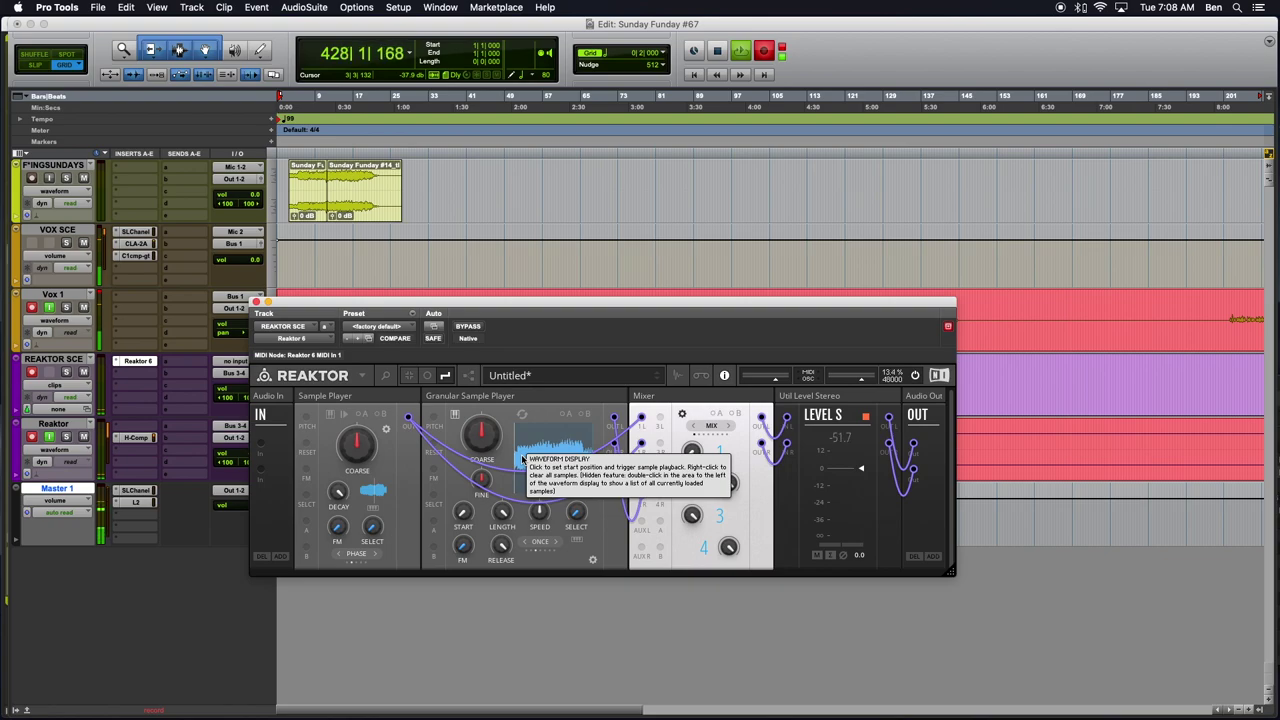
Audition the granular sample by triggering playback from several positions along its waveform.
click(522, 459)
click(549, 472)
click(581, 455)
click(569, 456)
Raise the Granular Sample Player's Speed, shorten its Release, set Length to 100, and move Start toward the beginning of the sample.
mouse_move(512, 527)
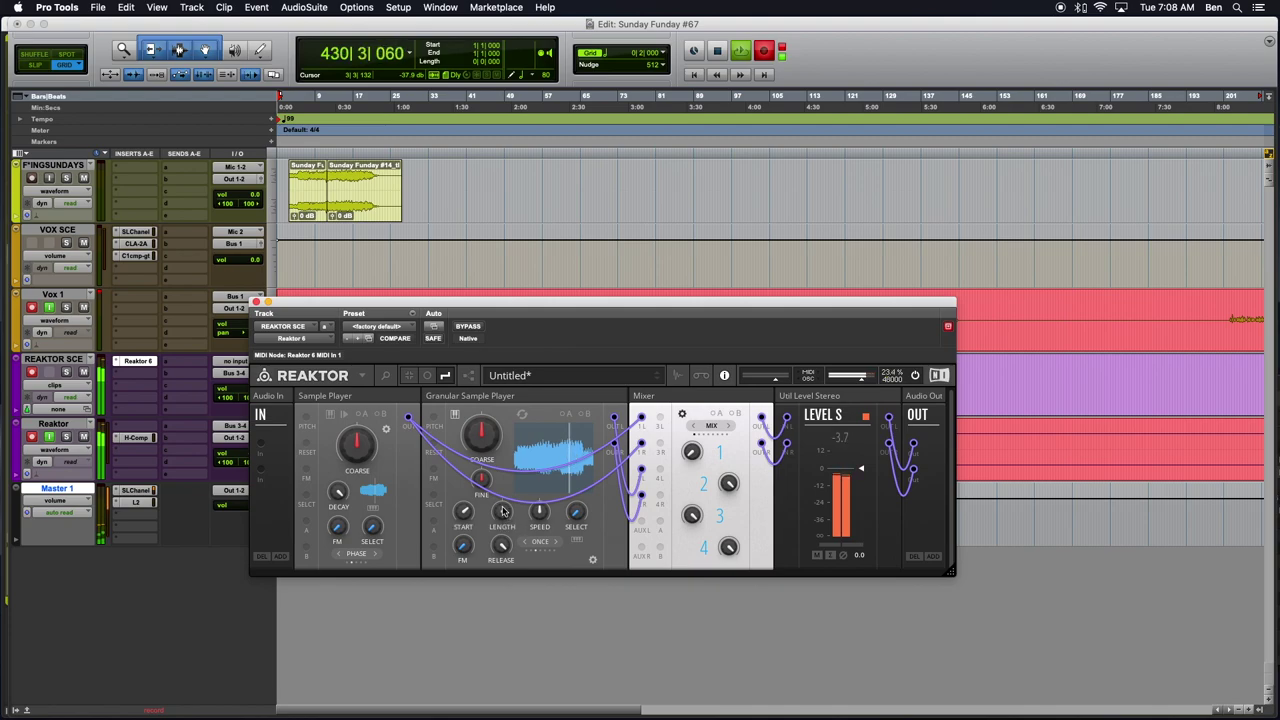
mouse_move(538, 514)
mouse_down()
mouse_move(541, 541)
mouse_move(535, 520)
mouse_move(468, 522)
mouse_move(485, 583)
mouse_up()
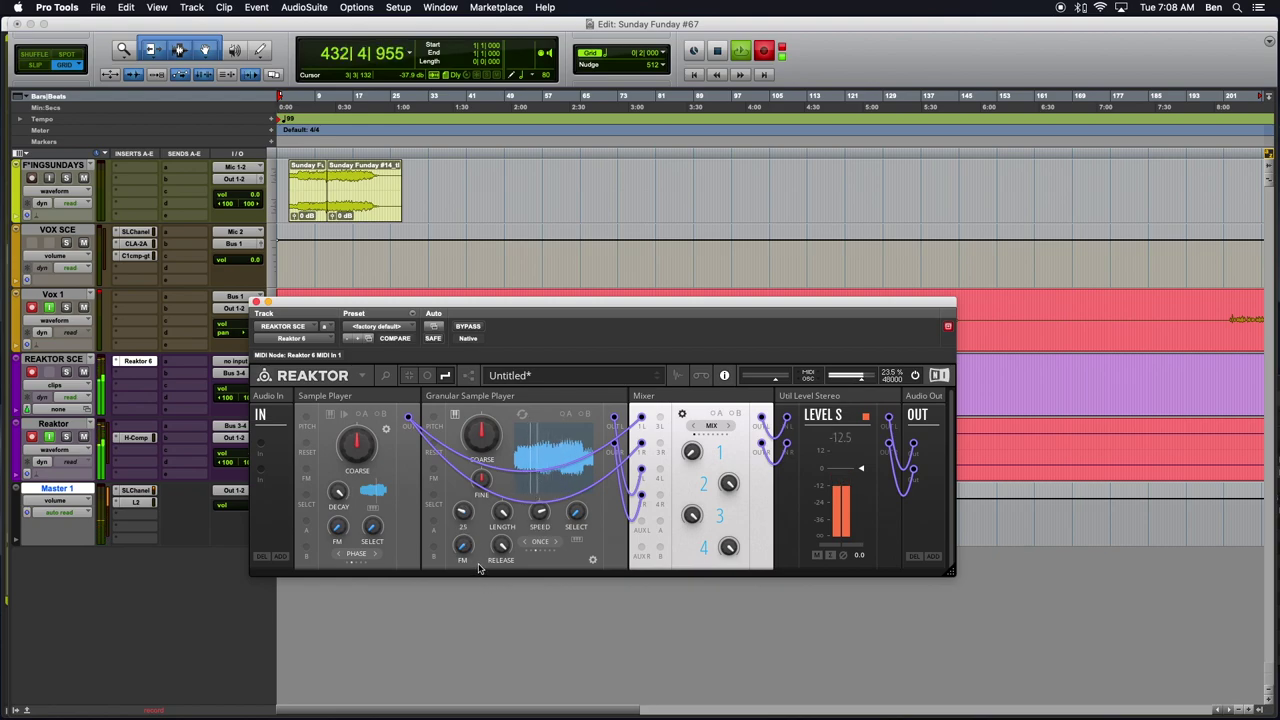
drag(502, 512, 506, 545)
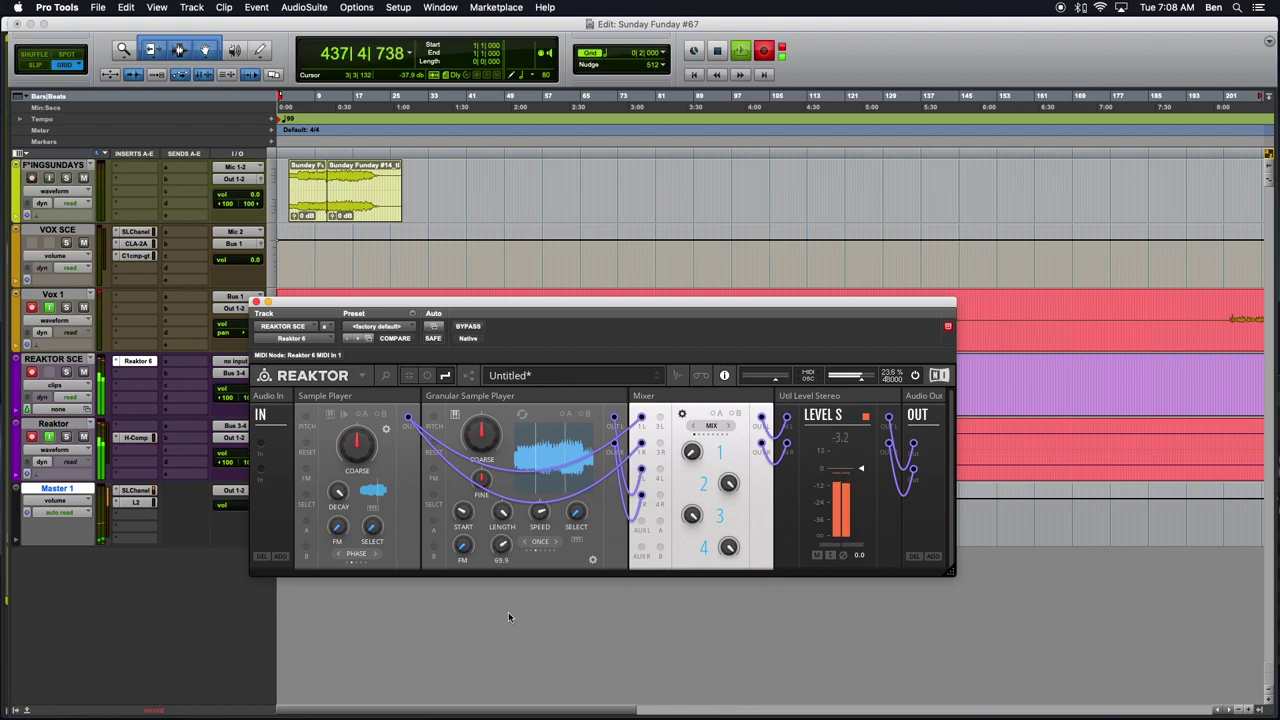
drag(507, 512, 528, 490)
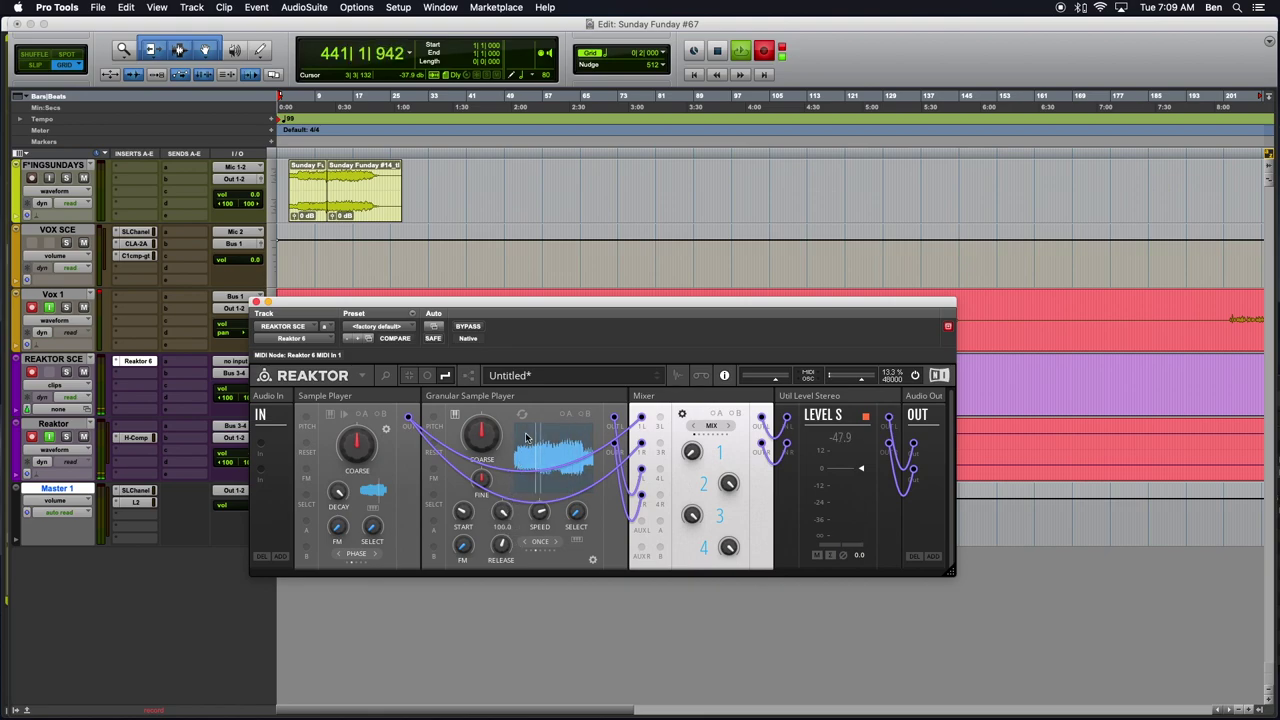
drag(460, 515, 463, 515)
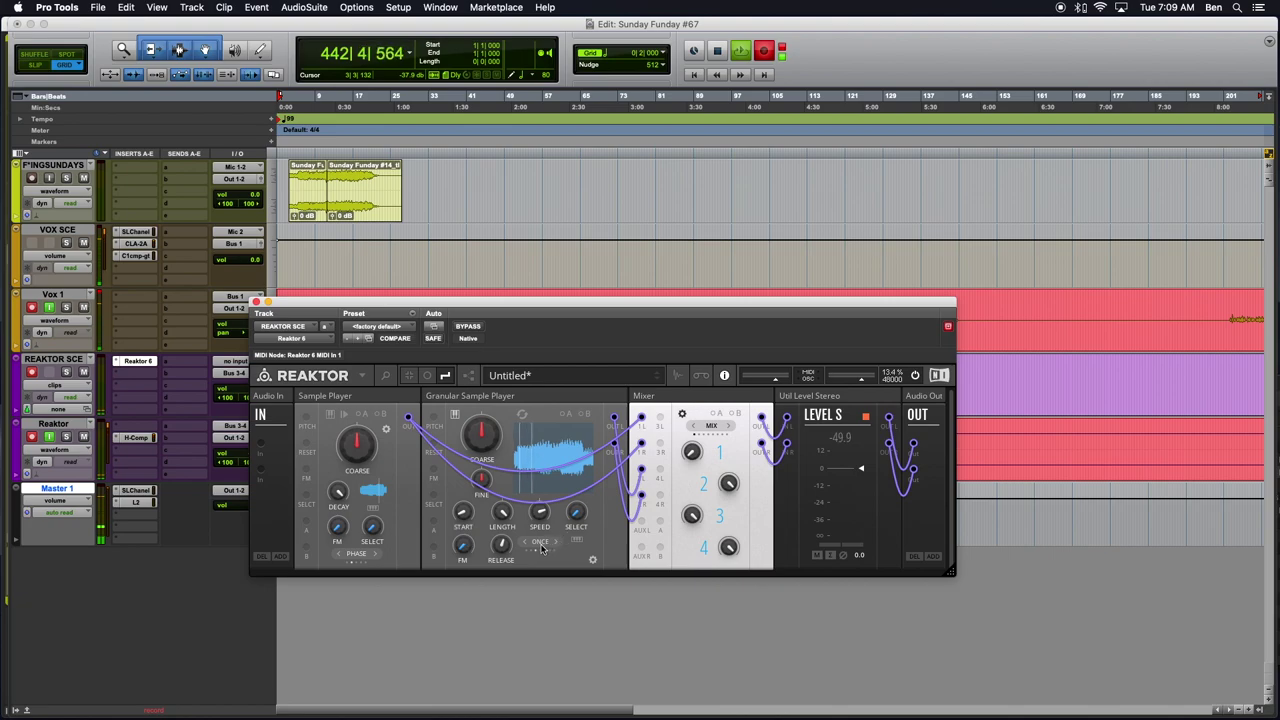
In the Granular Sample Player's options, reduce Grain Len and set Density to about 49.7, then return to the main controls.
mouse_move(542, 547)
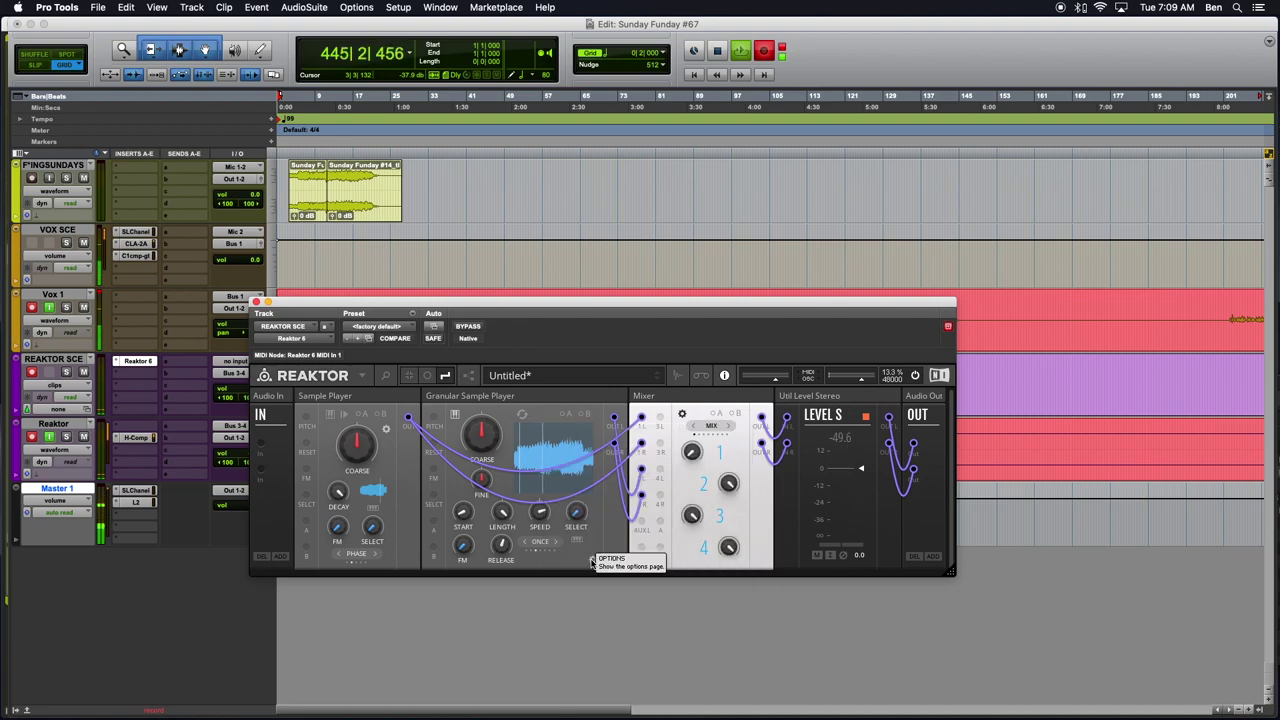
click(592, 562)
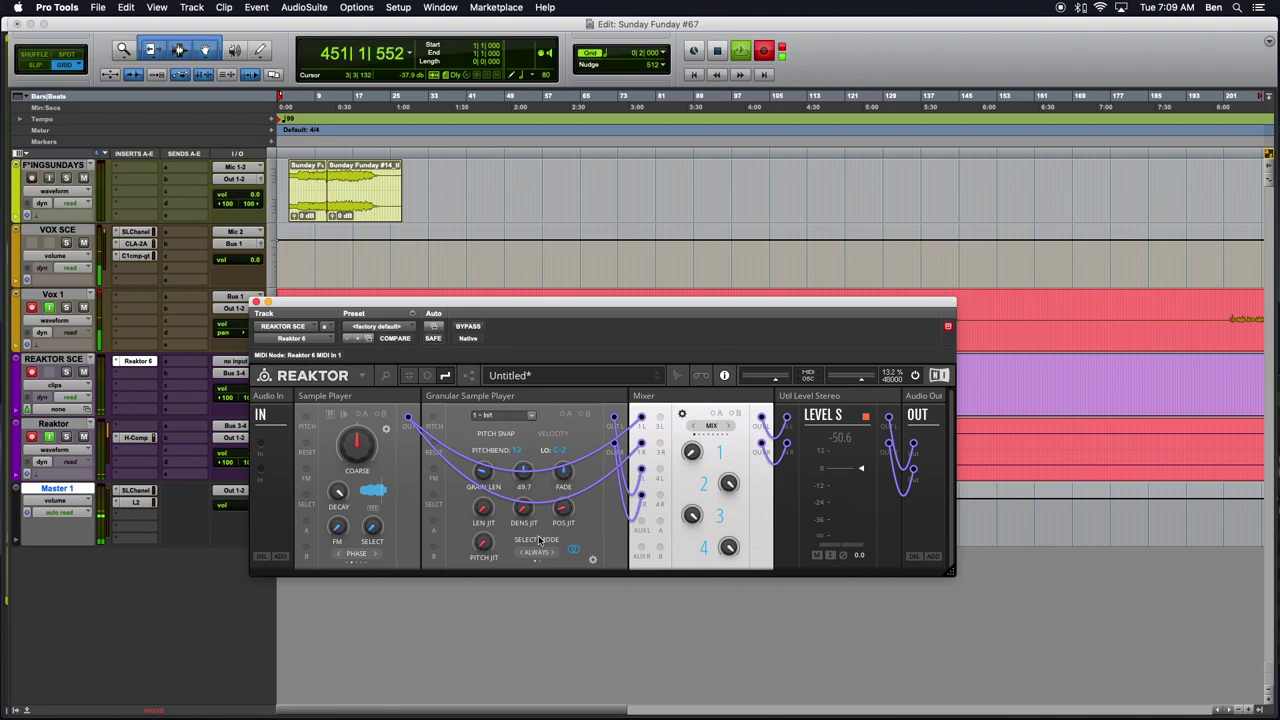
click(592, 559)
Play the granular sample while scrubbing the start position to about 22.6, then move Start closer to the sample's beginning.
drag(560, 457, 533, 458)
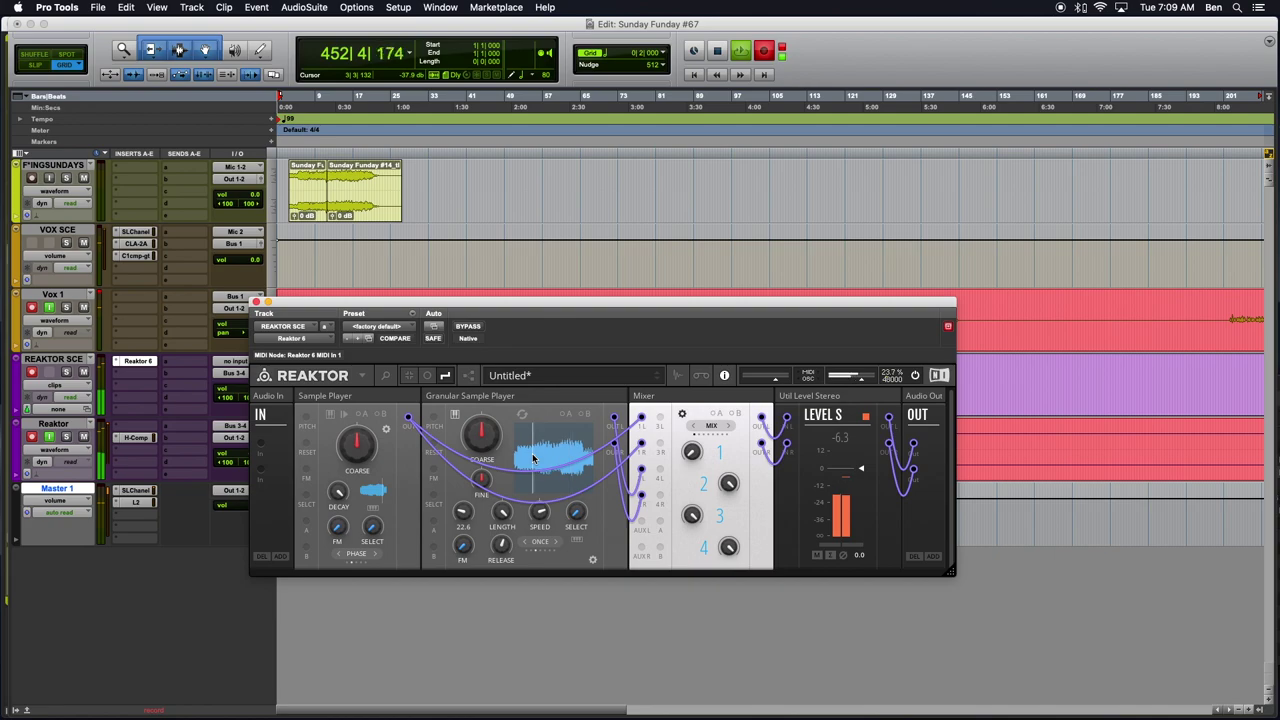
mouse_move(550, 455)
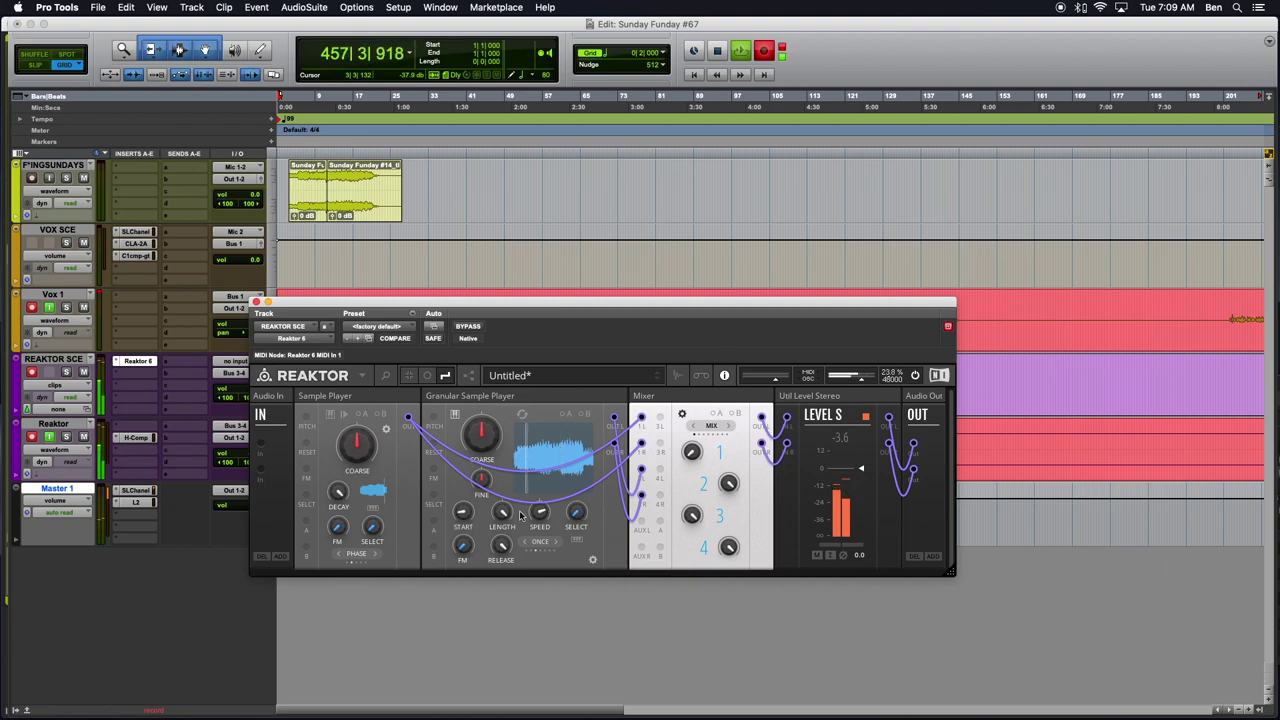
mouse_move(463, 512)
mouse_down()
mouse_move(467, 488)
mouse_move(470, 514)
mouse_up()
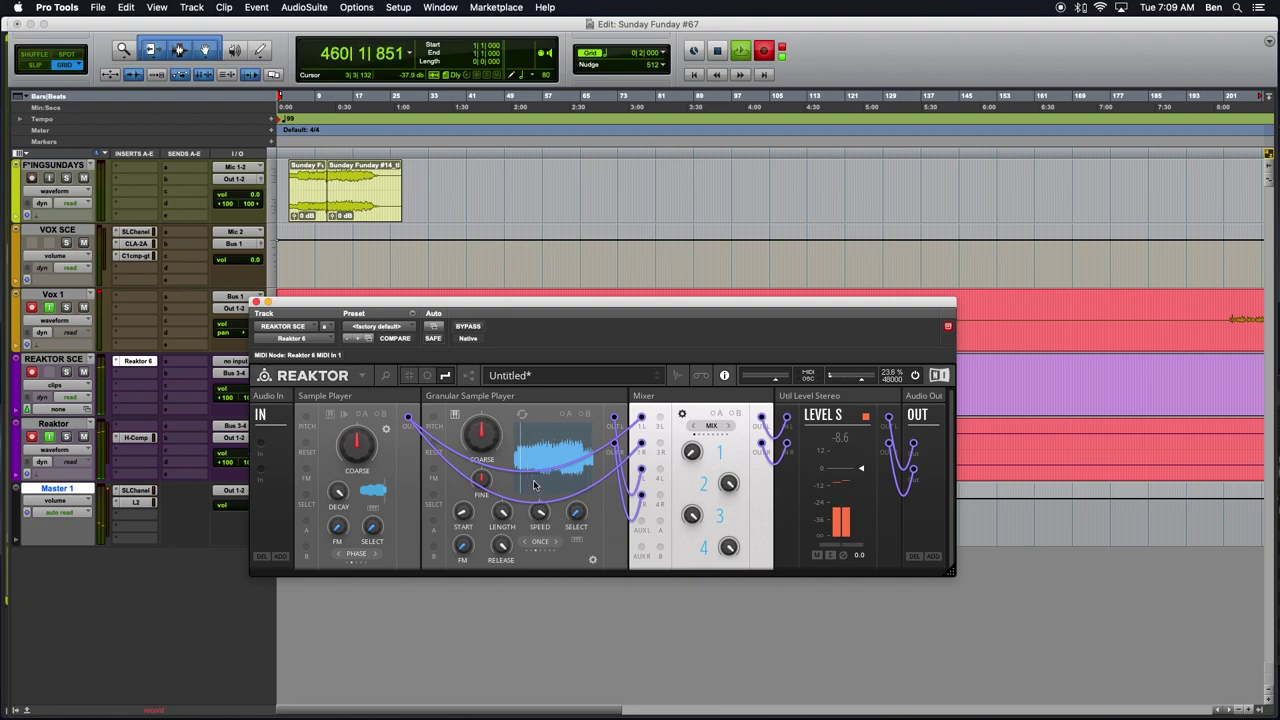
Set the Granular Sample Player's Speed to 66.4 and its scan mode to RAND.
drag(538, 509, 540, 503)
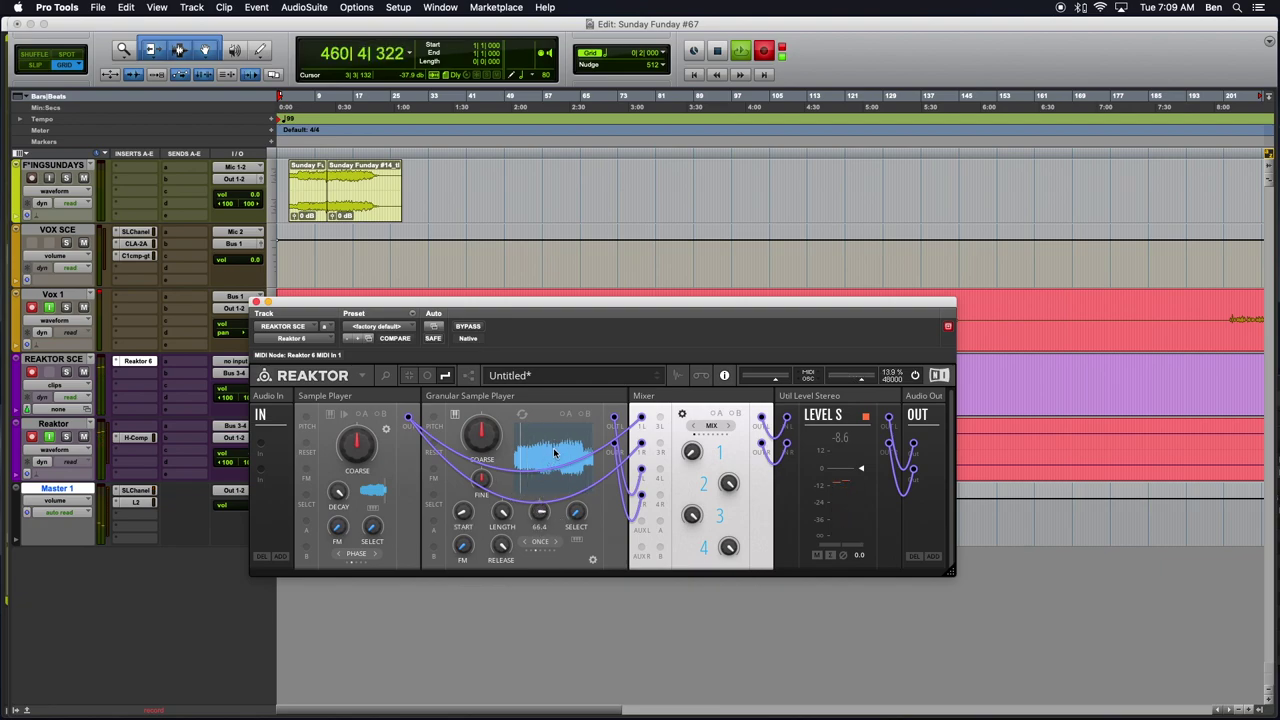
click(557, 546)
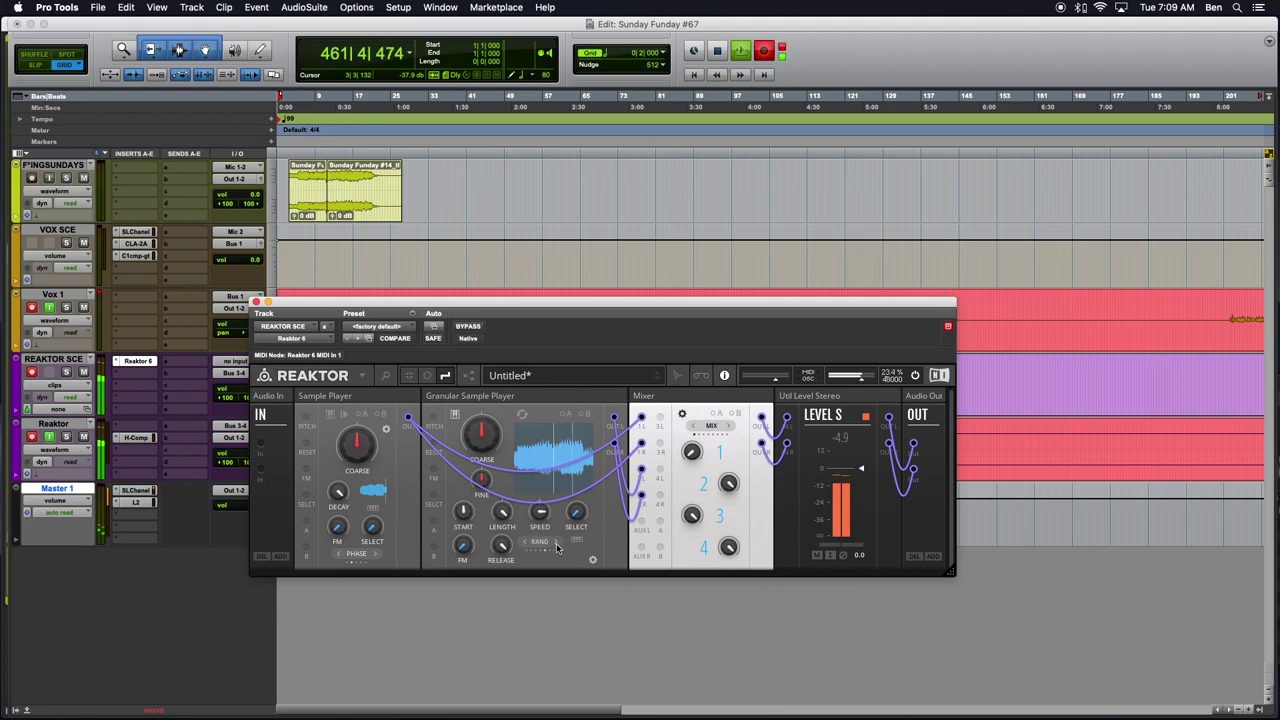
mouse_move(539, 547)
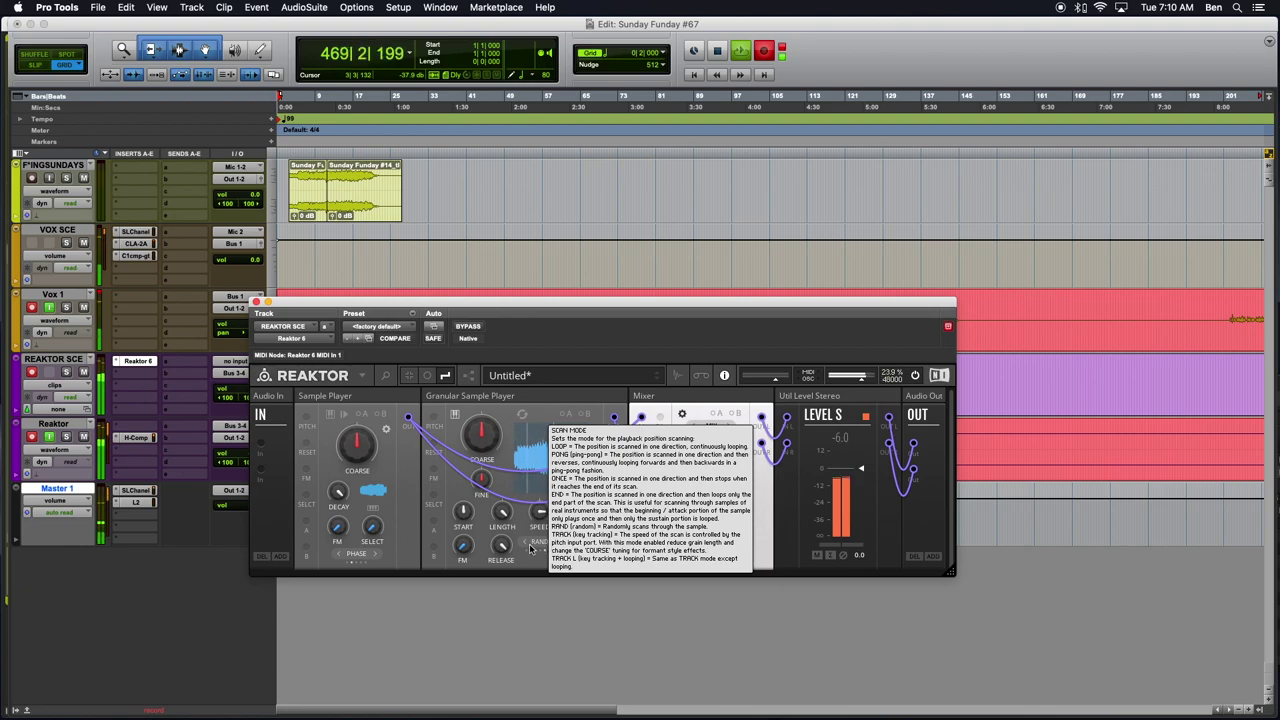
In the Granular Sample Player's options, raise Grain Len and Density and adjust Pitch Jit, then return to the main controls.
click(525, 544)
click(525, 543)
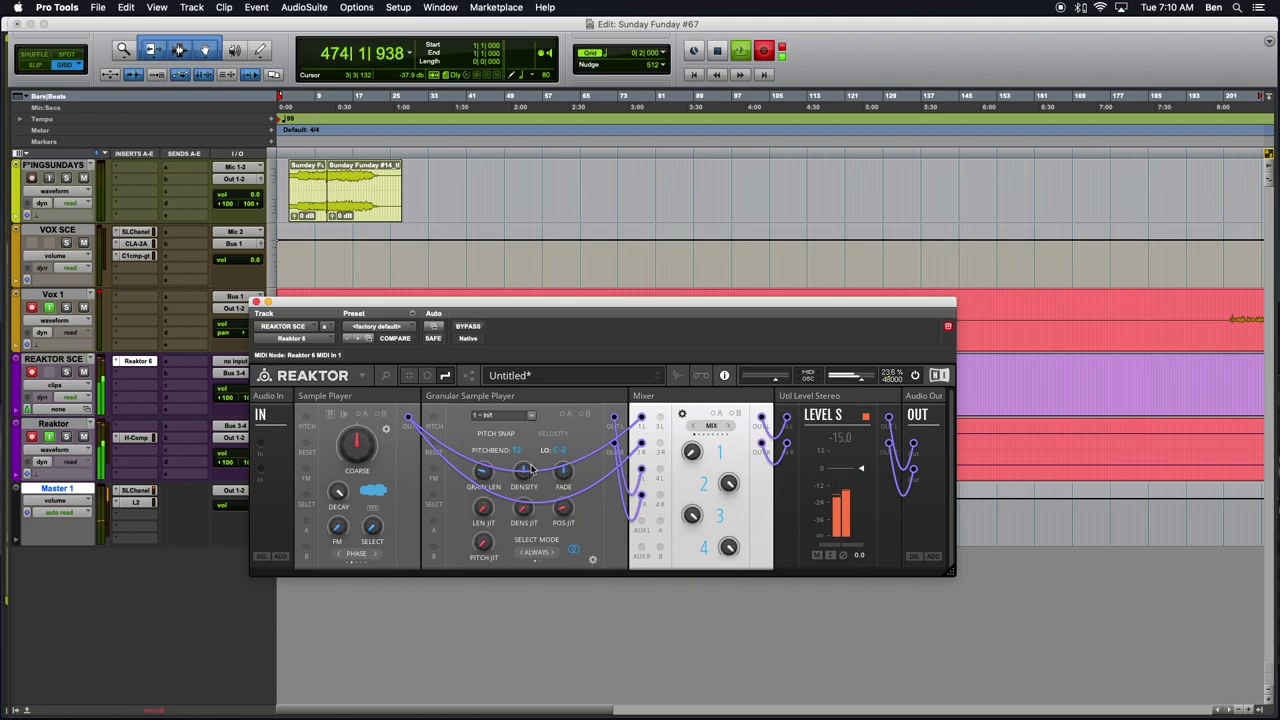
mouse_move(481, 468)
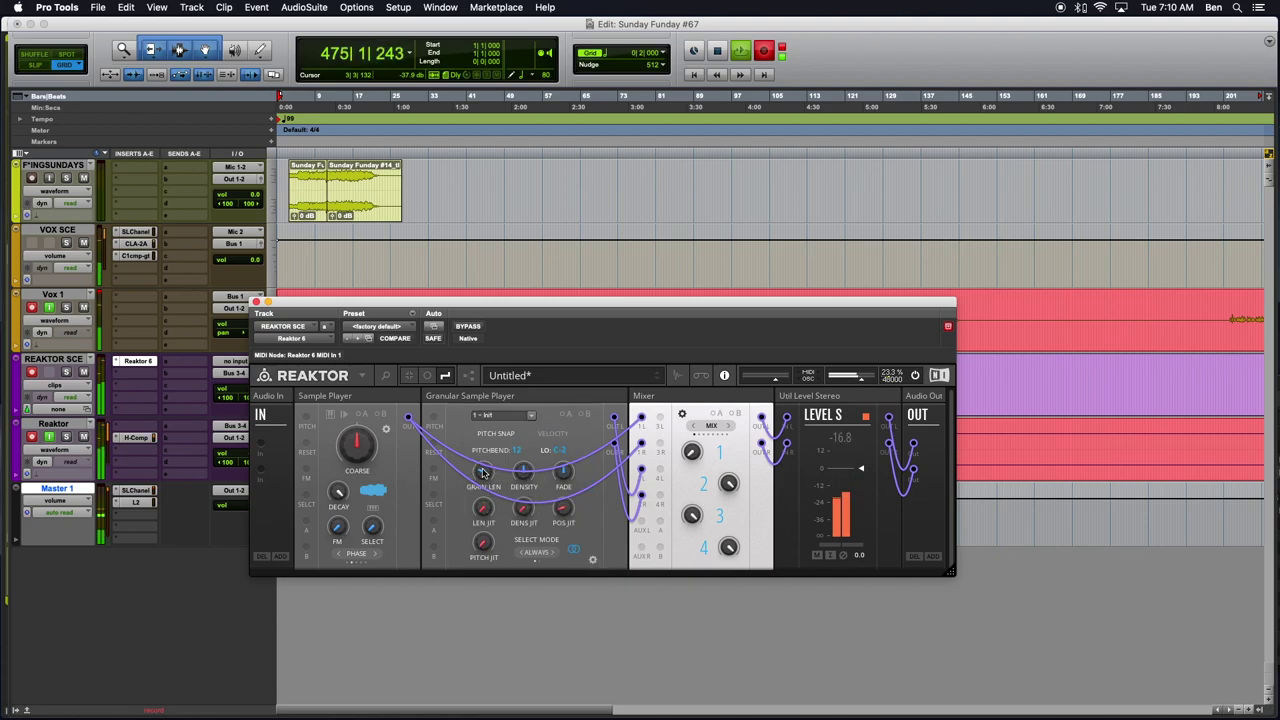
drag(481, 468, 496, 390)
mouse_move(483, 472)
drag(519, 476, 528, 424)
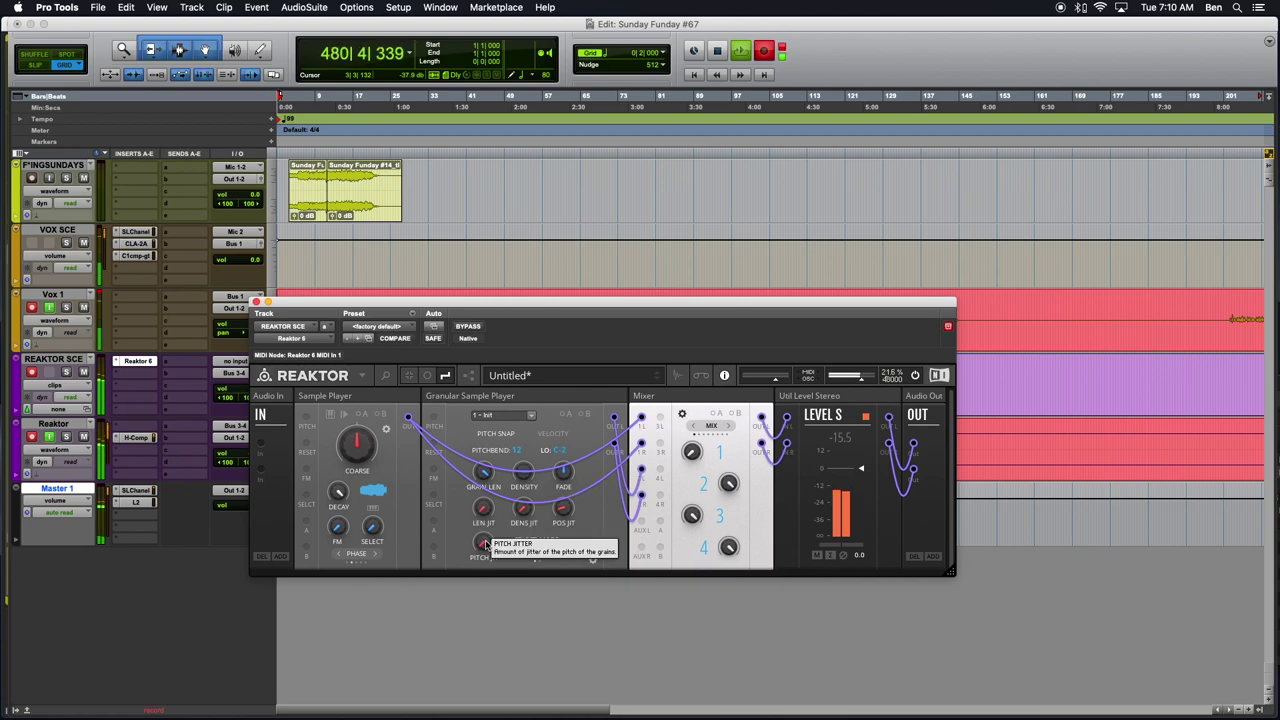
drag(485, 543, 486, 540)
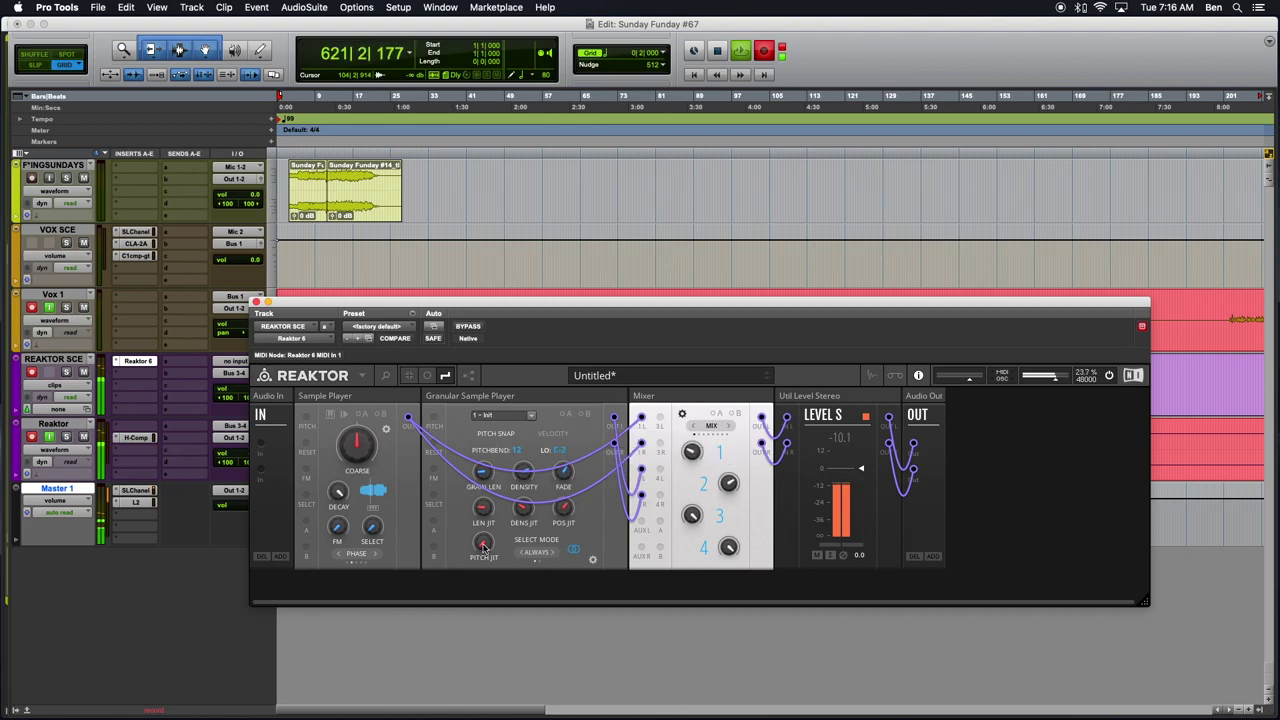
click(592, 562)
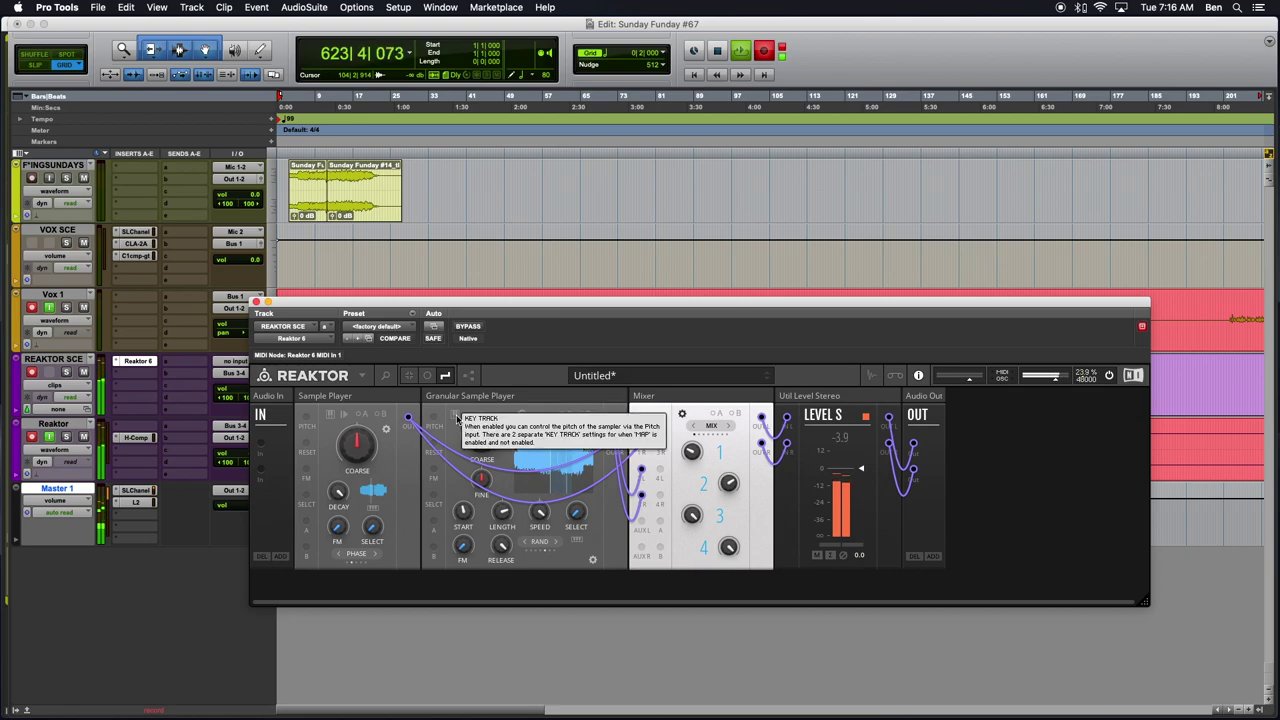
Toggle the Granular Sample Player's key tracking and sweep Start up, then back toward the beginning of the sample.
click(456, 415)
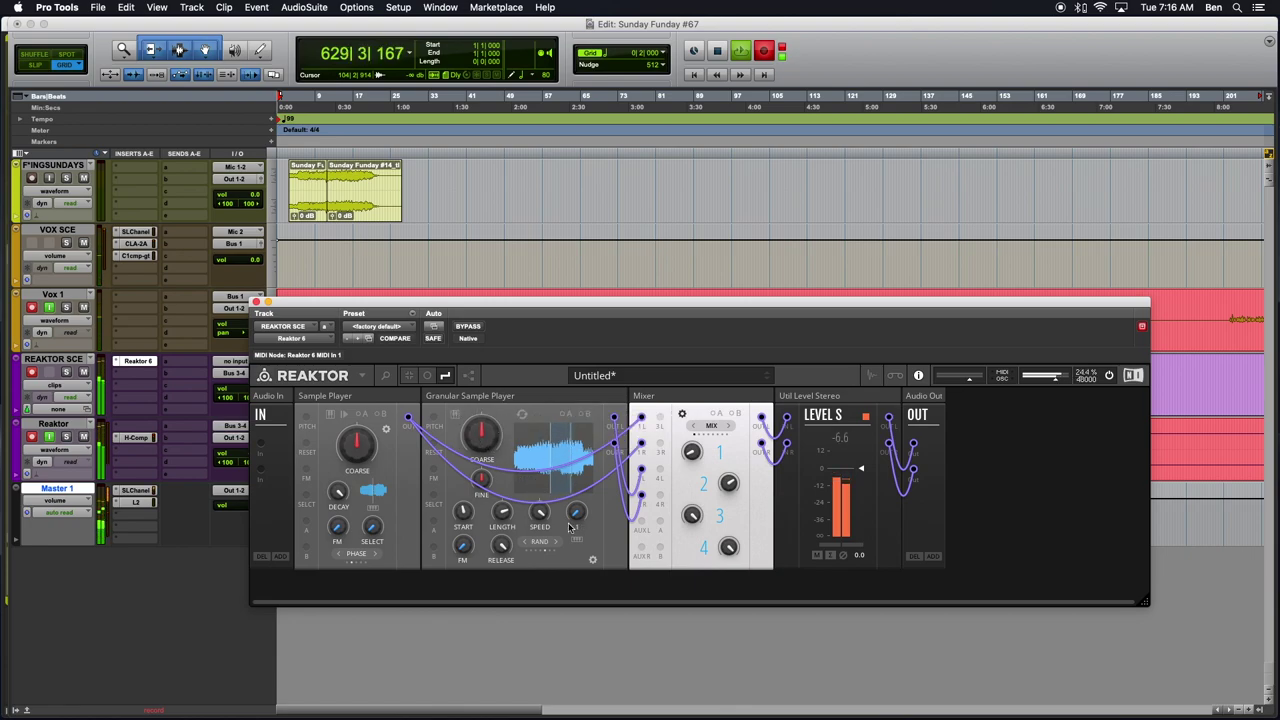
mouse_move(451, 518)
mouse_down()
mouse_move(476, 548)
mouse_move(476, 503)
mouse_up()
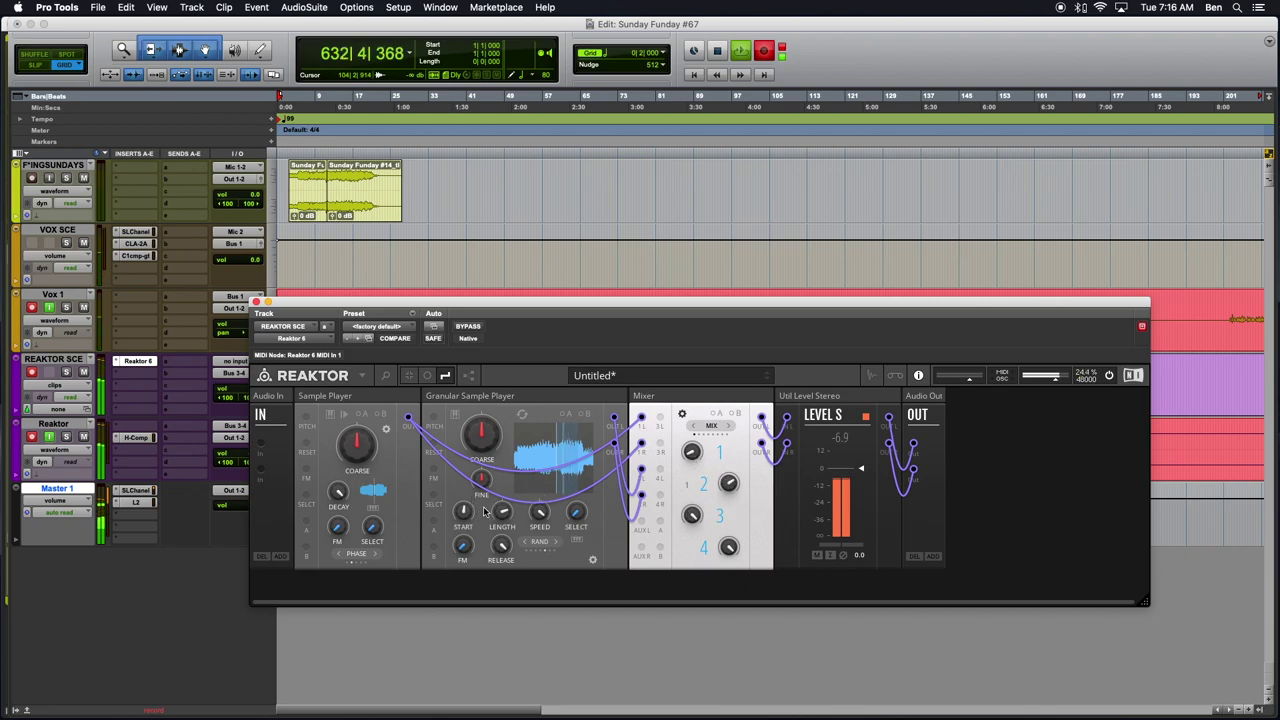
drag(465, 515, 467, 545)
mouse_move(503, 512)
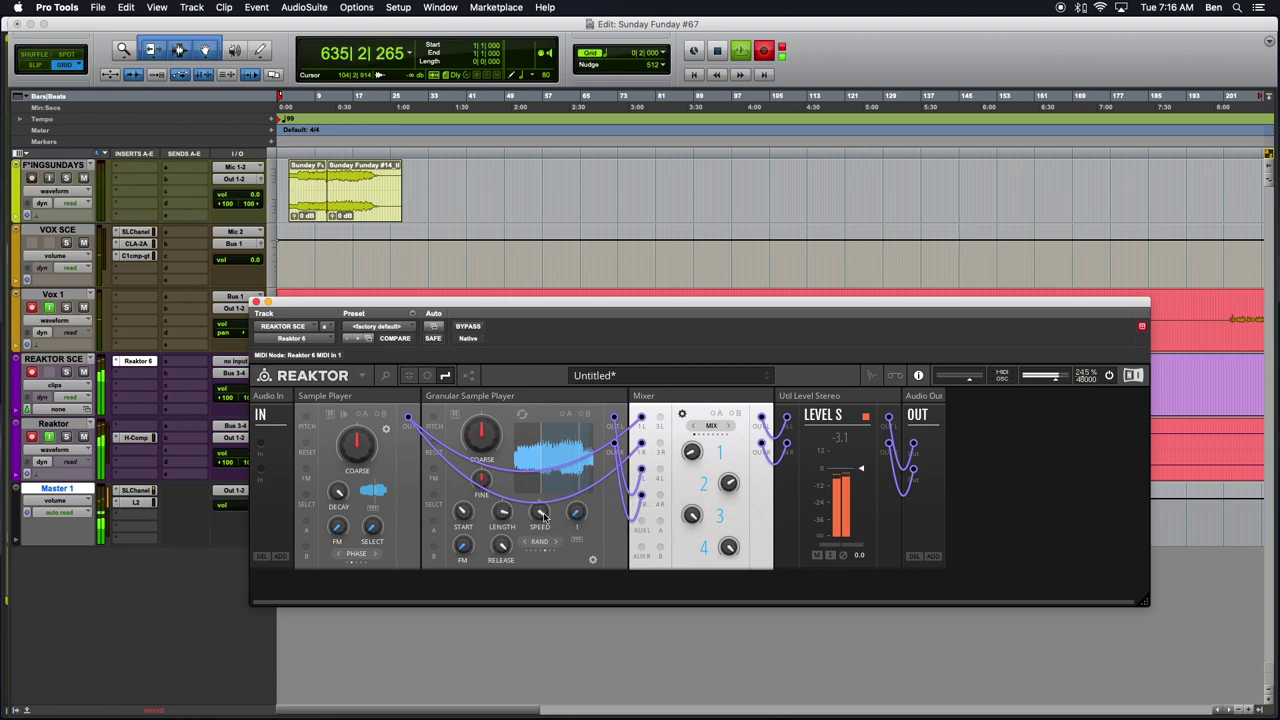
In the Granular Sample Player's options, adjust Dens Jit to about 73.8, then return to the main controls.
click(592, 562)
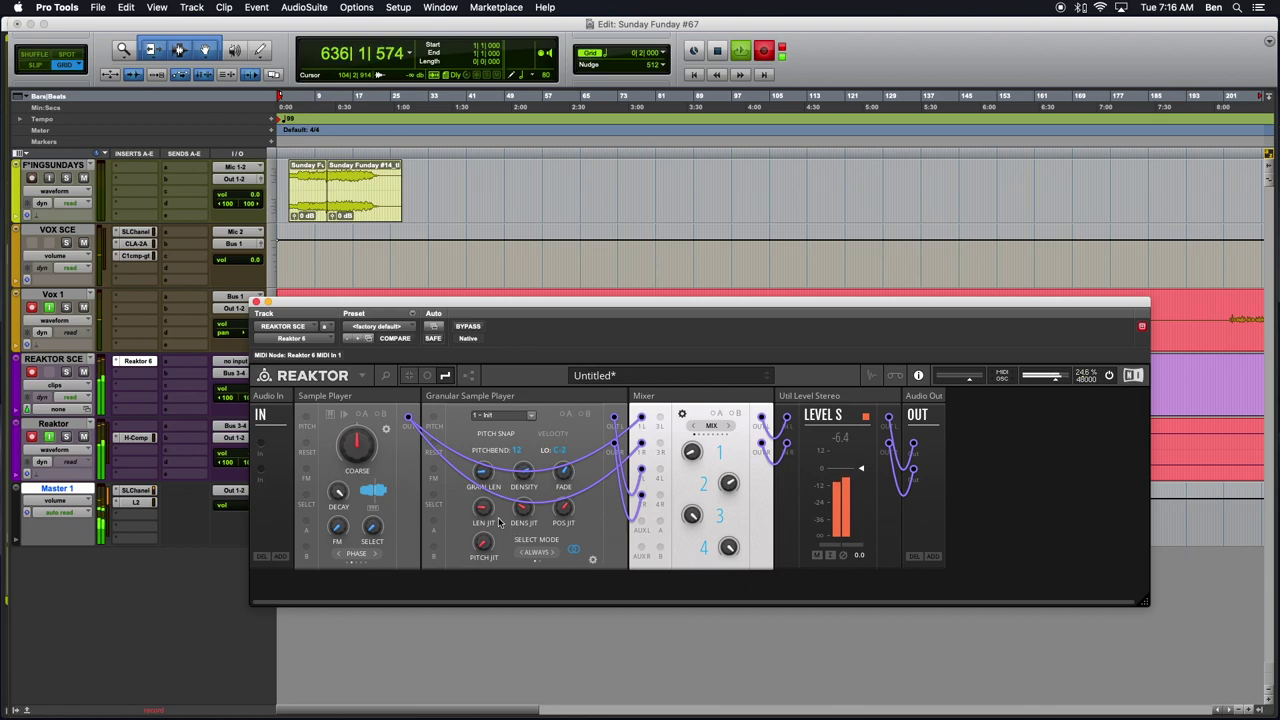
click(589, 560)
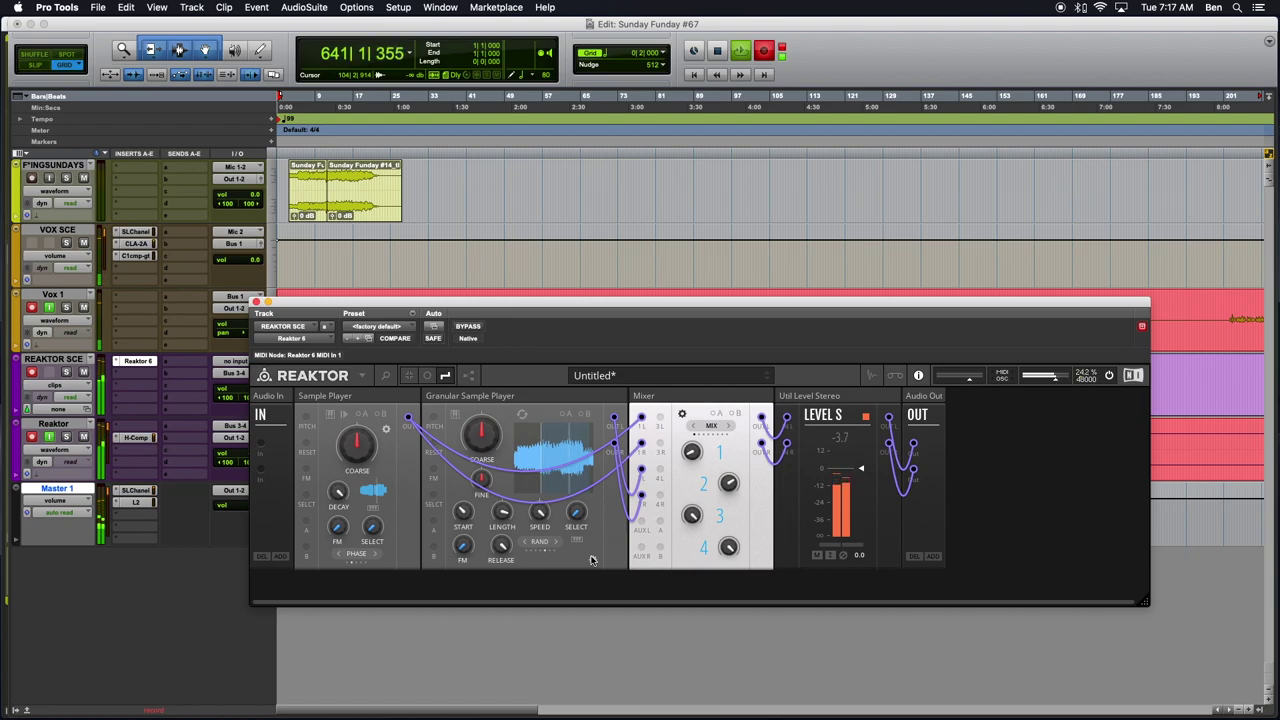
mouse_move(563, 522)
click(592, 560)
click(592, 560)
click(592, 560)
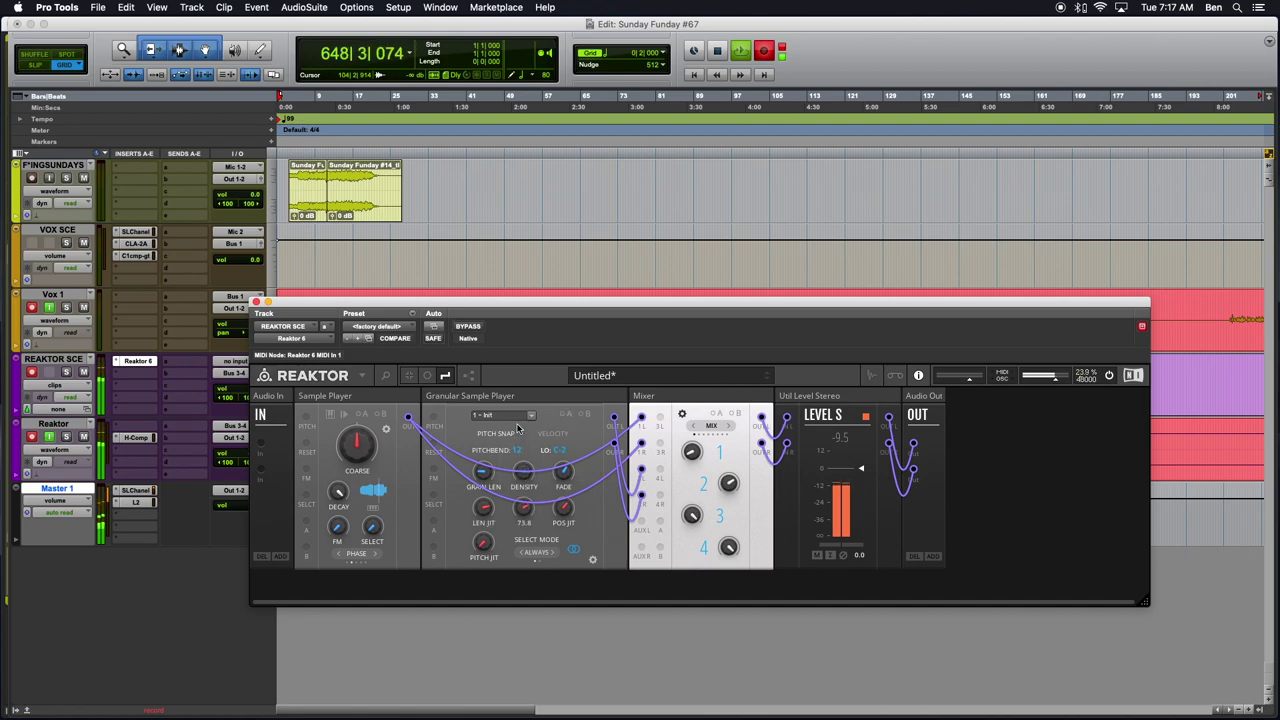
click(592, 559)
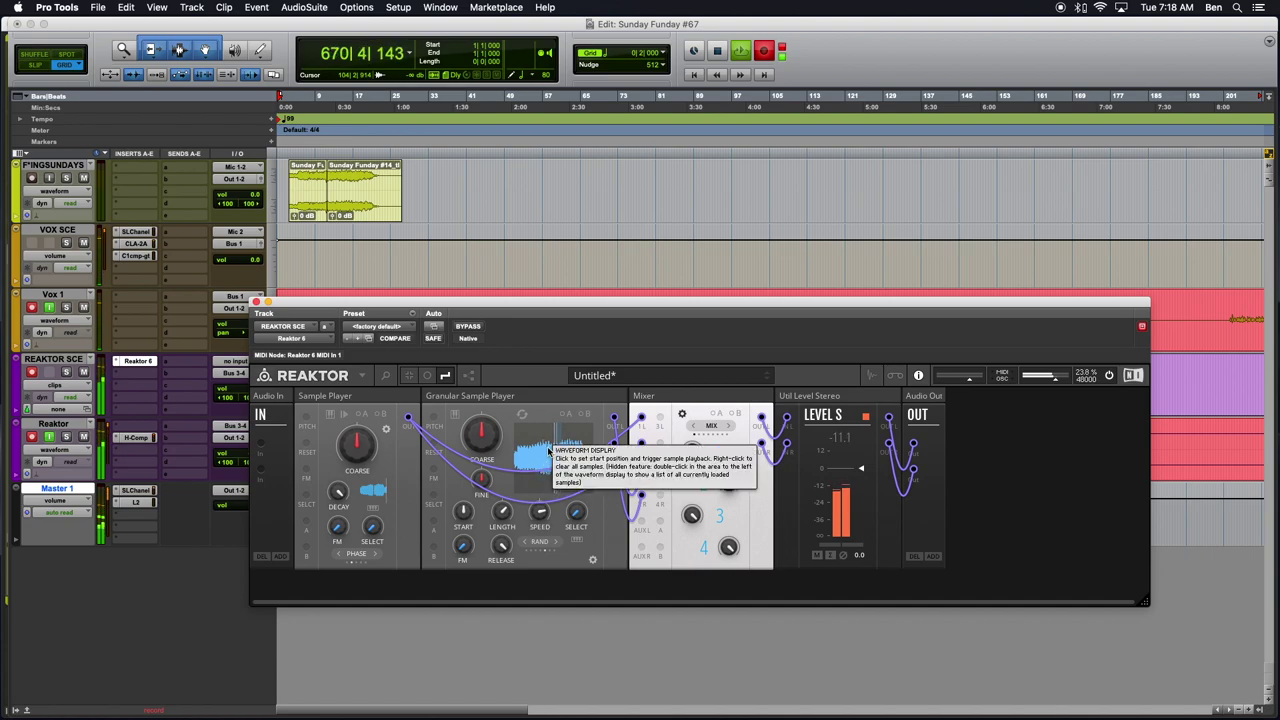
drag(350, 455, 347, 418)
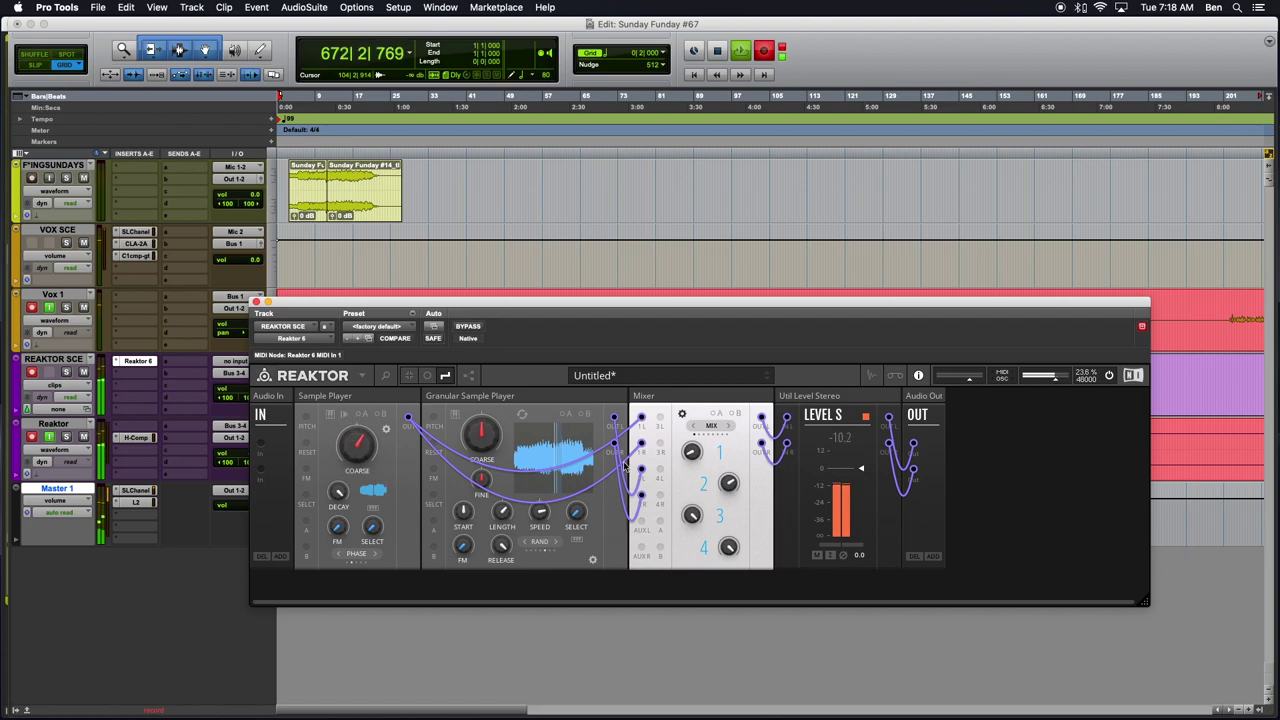
drag(690, 428, 670, 343)
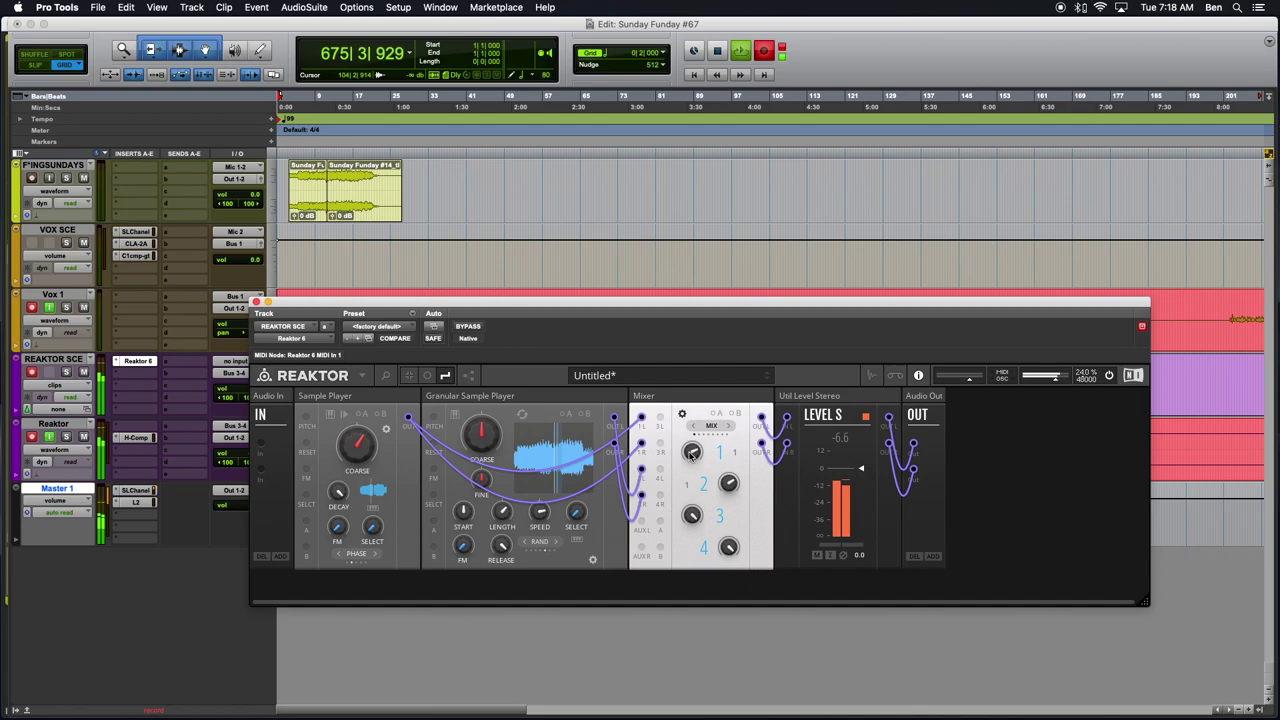
drag(692, 452, 715, 545)
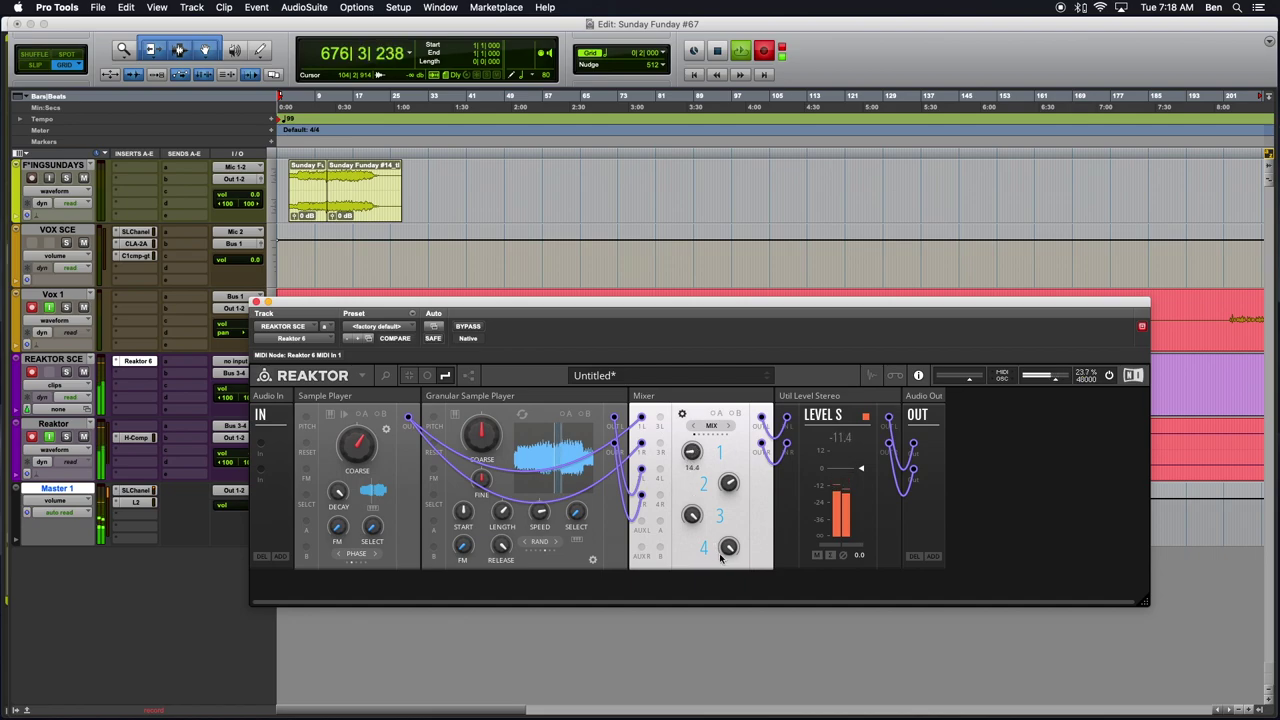
drag(721, 566, 726, 572)
Set the Granular Sample Player's Length to about 80.4, raise its Speed, and lower Density to about 89.2 in its options.
drag(500, 522, 498, 482)
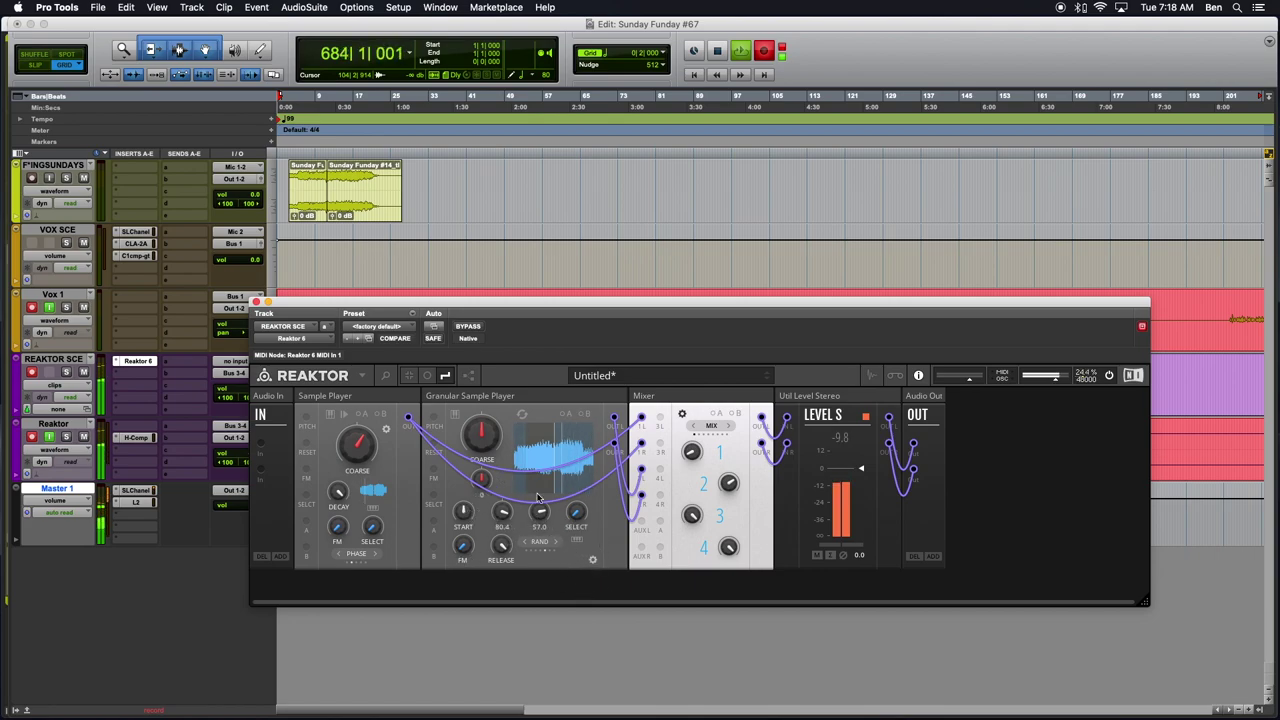
drag(541, 513, 531, 483)
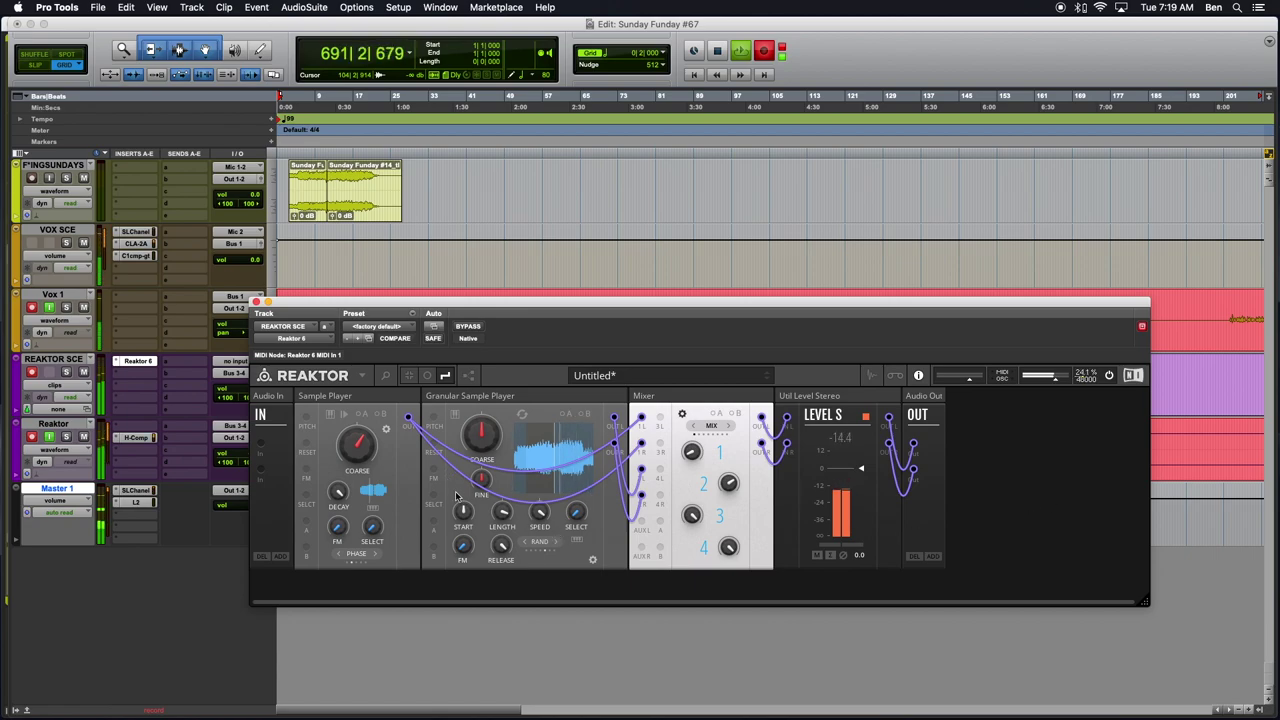
click(593, 559)
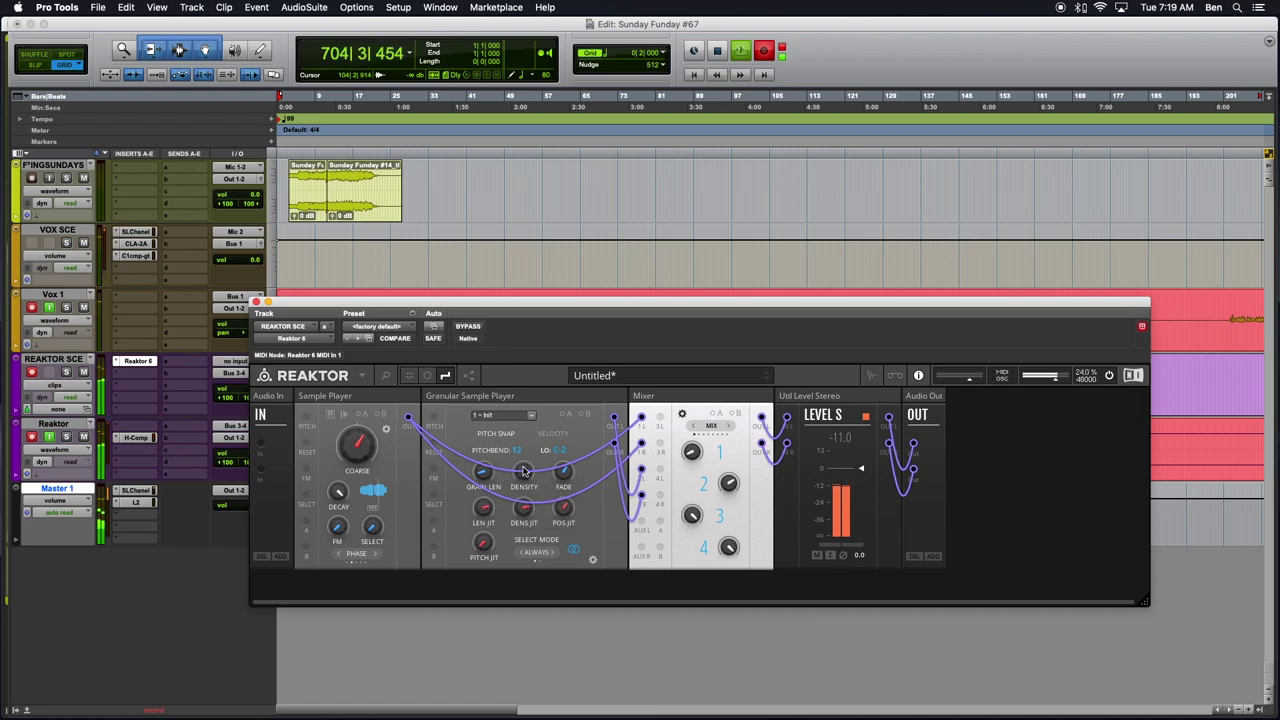
mouse_move(524, 472)
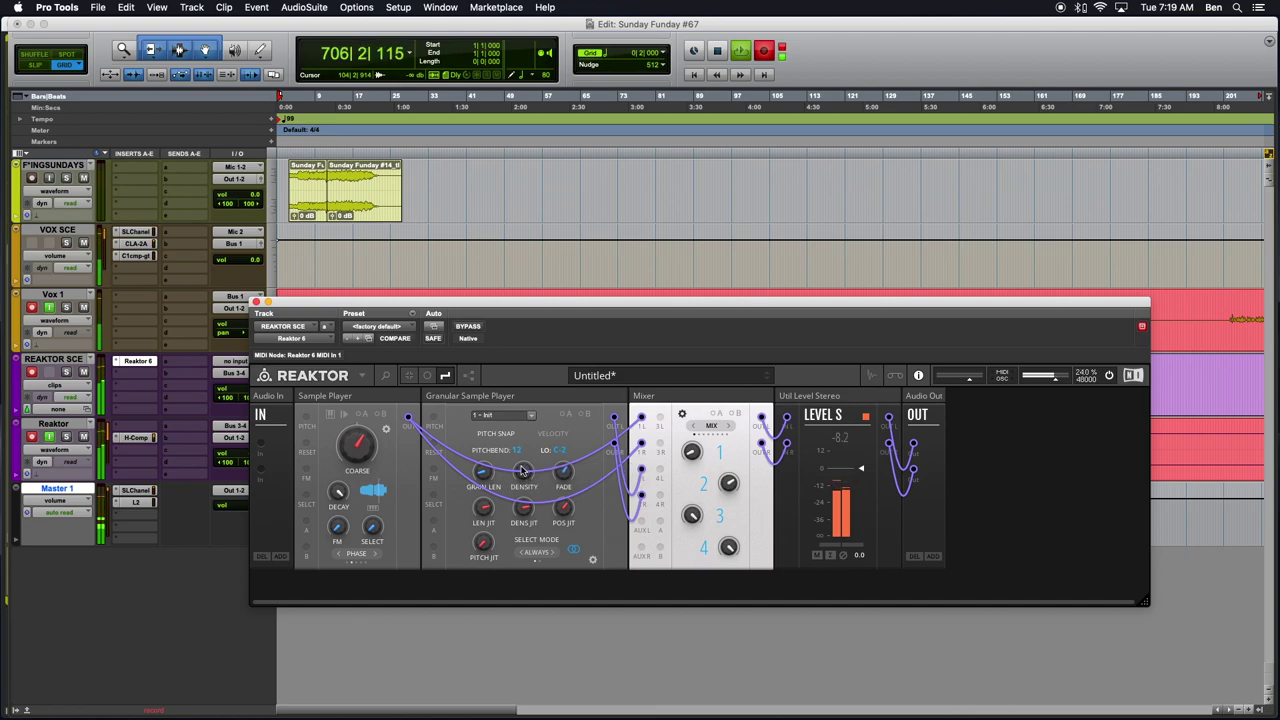
drag(522, 470, 567, 607)
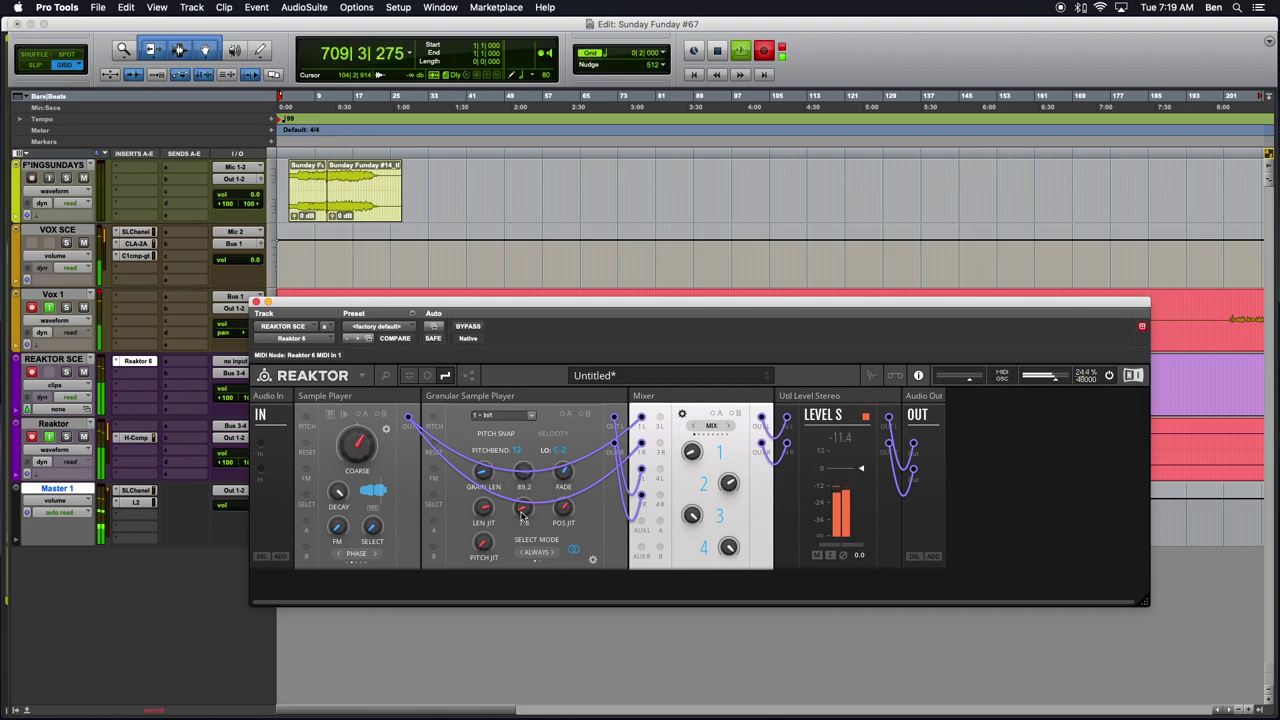
mouse_move(523, 513)
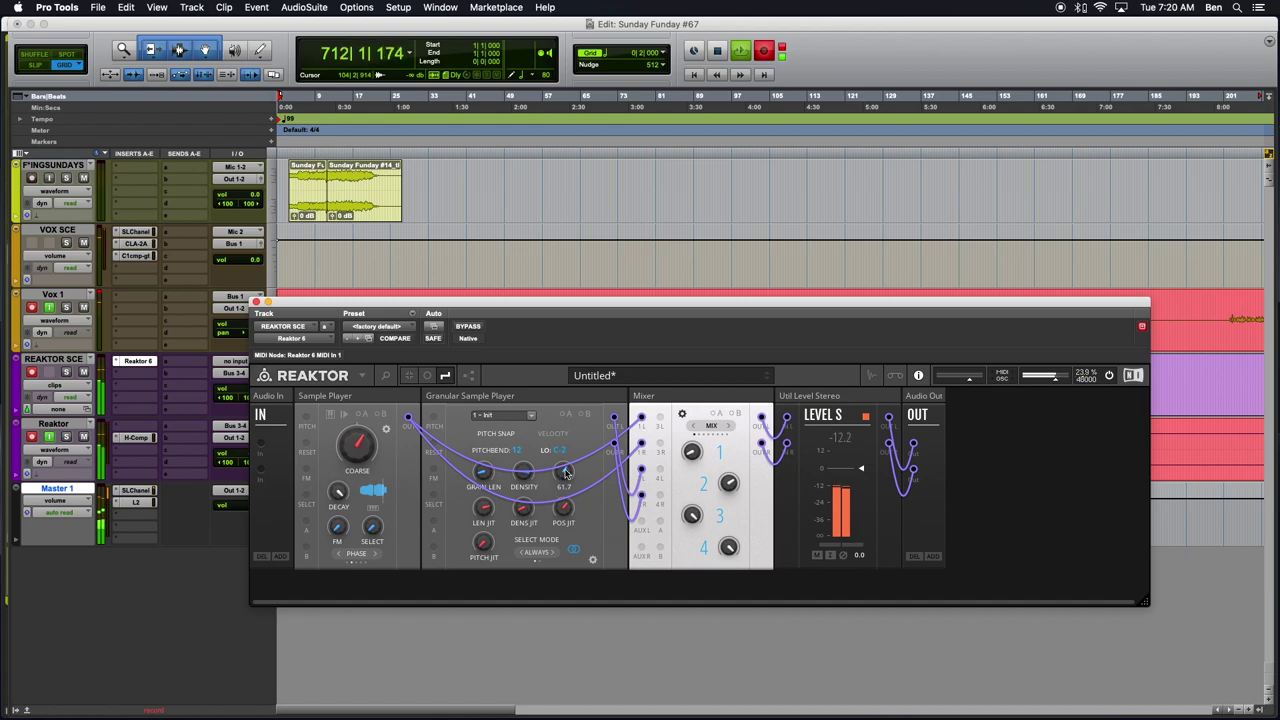
mouse_move(564, 476)
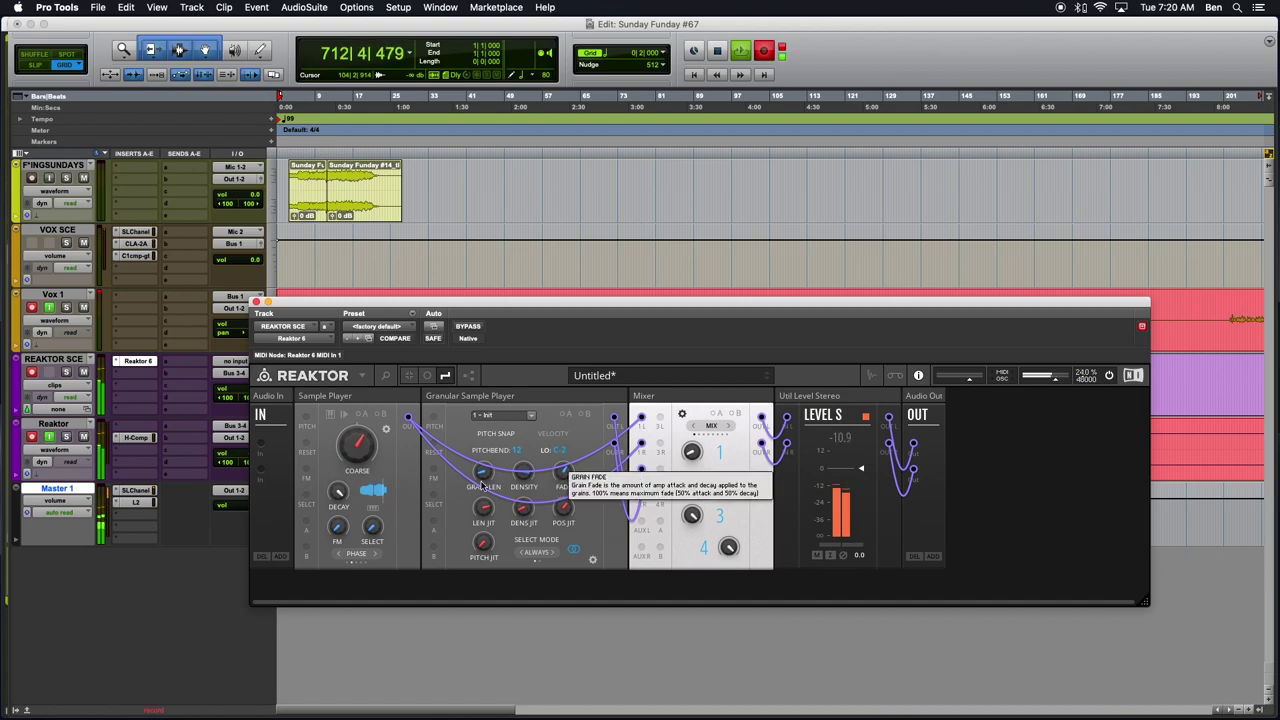
mouse_move(691, 451)
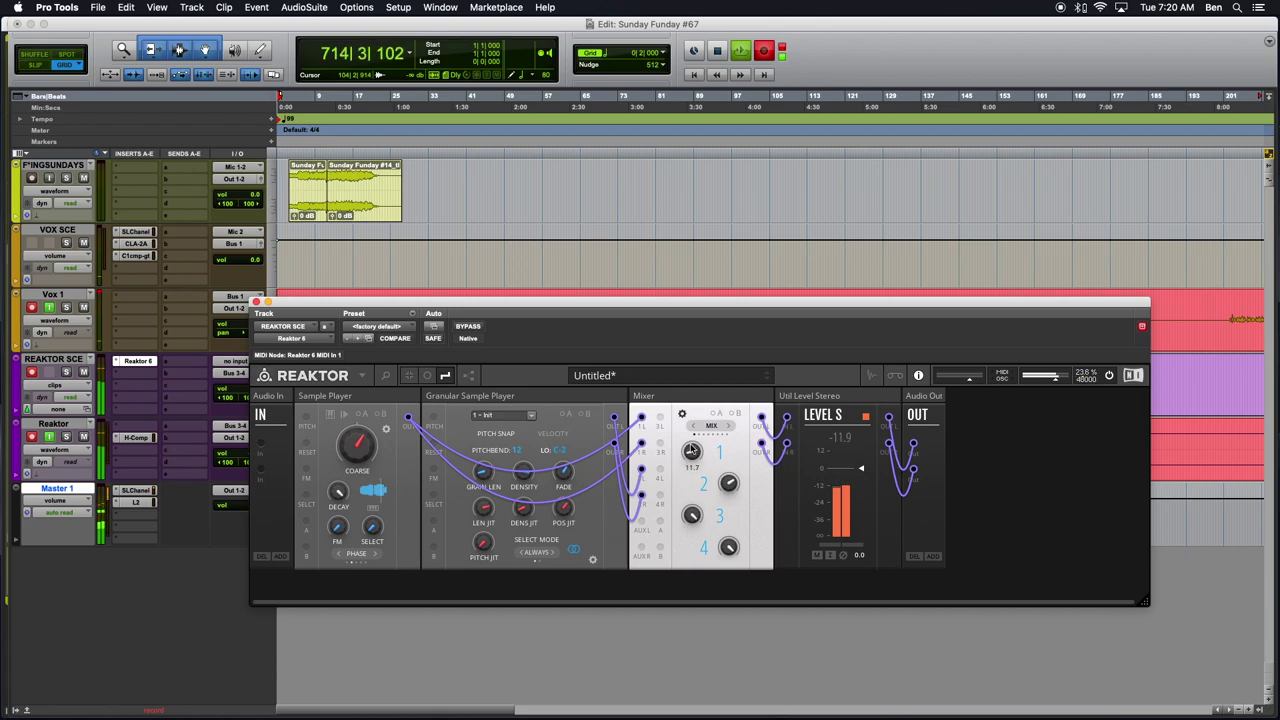
mouse_move(566, 512)
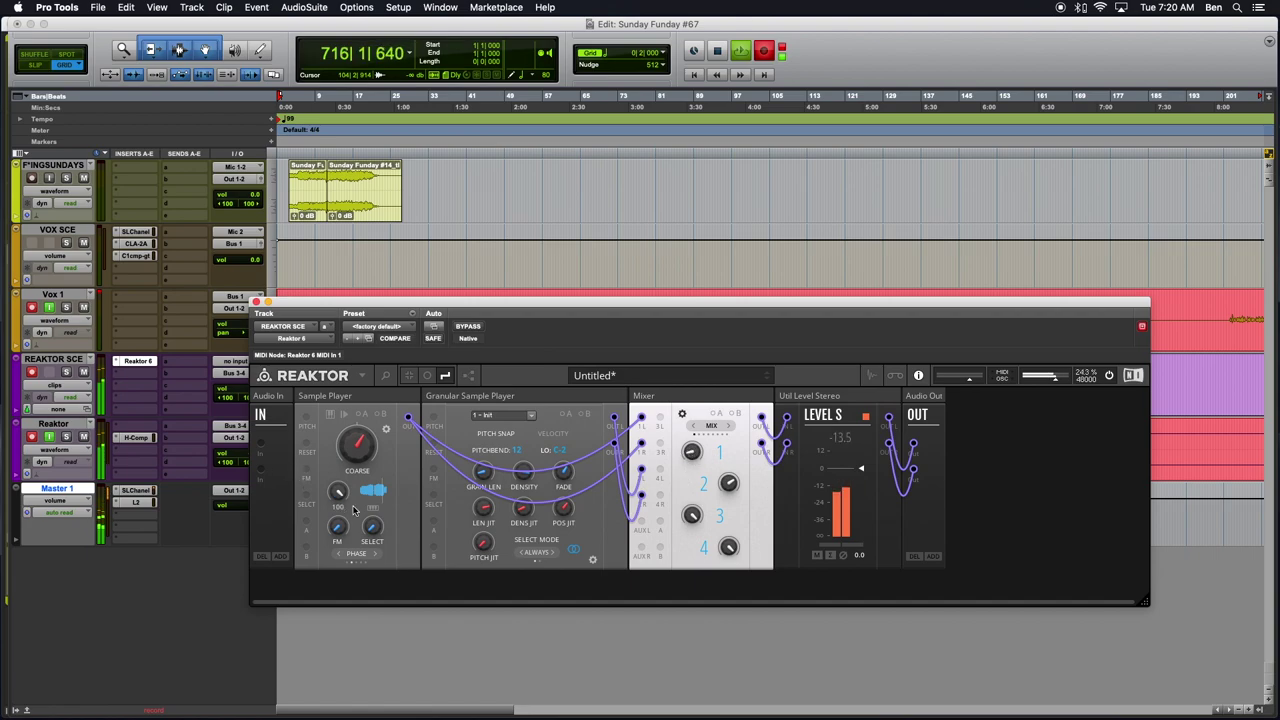
mouse_move(381, 494)
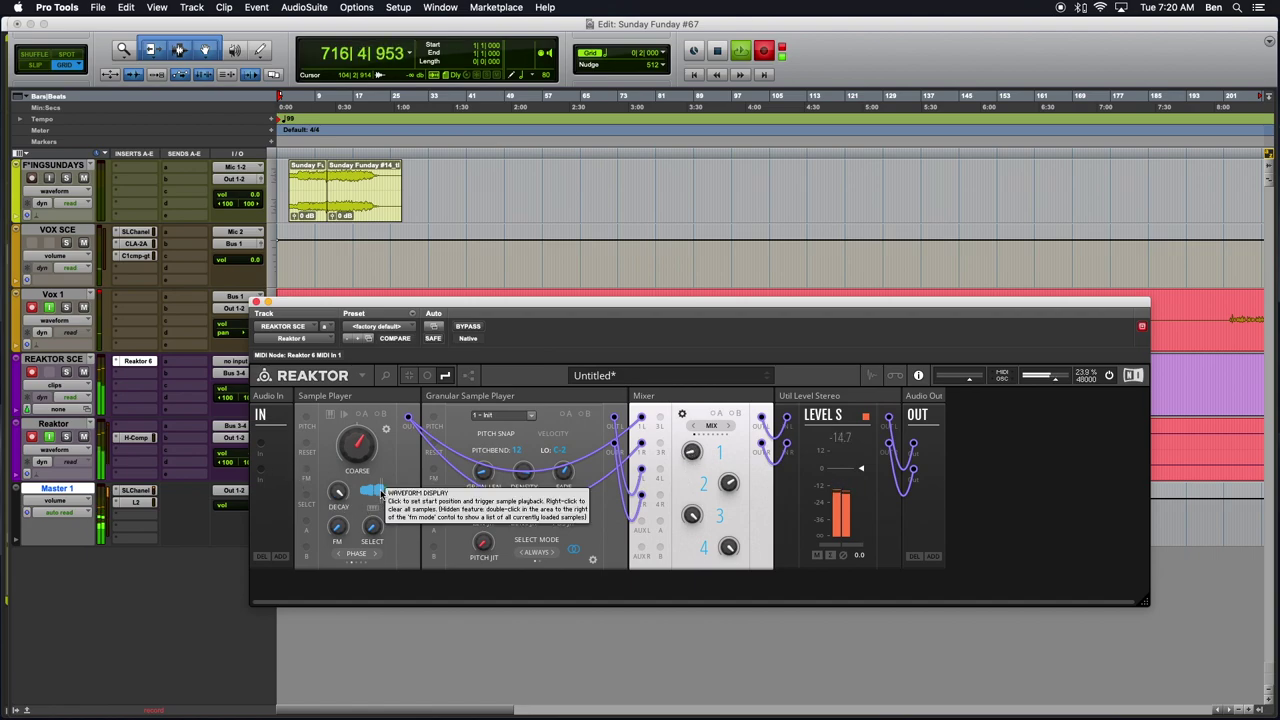
mouse_move(355, 446)
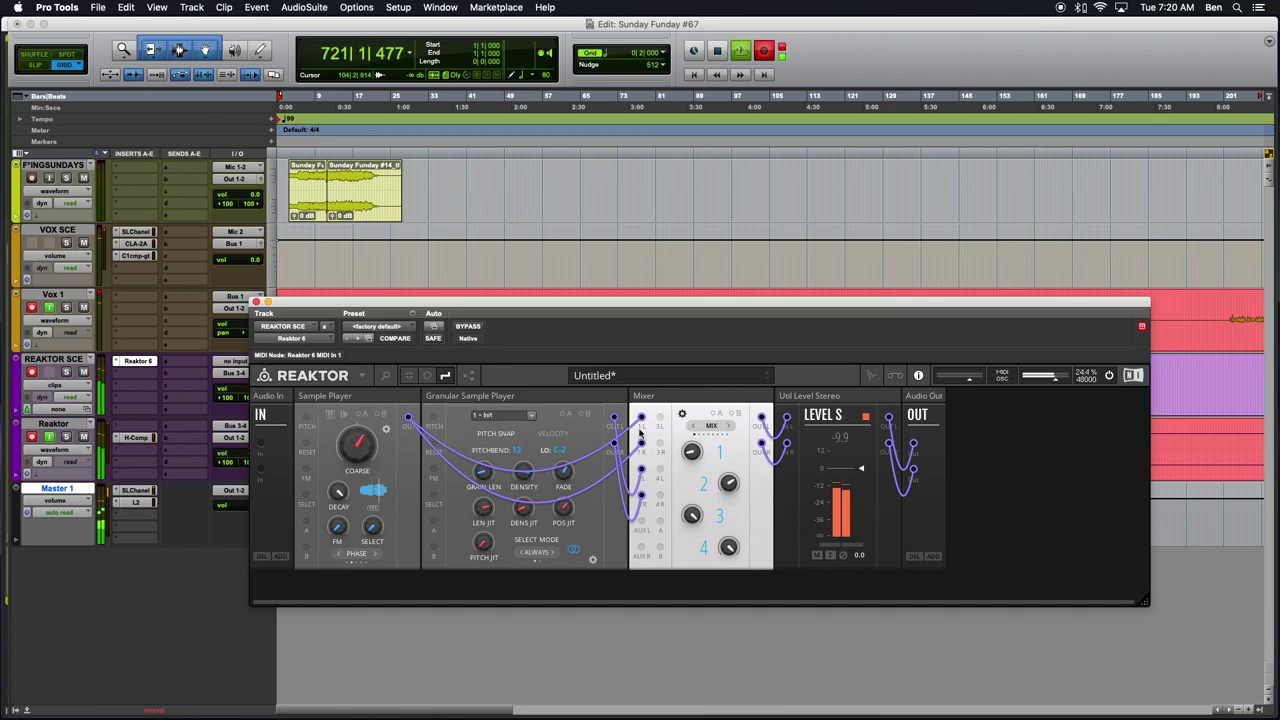
drag(697, 443, 697, 404)
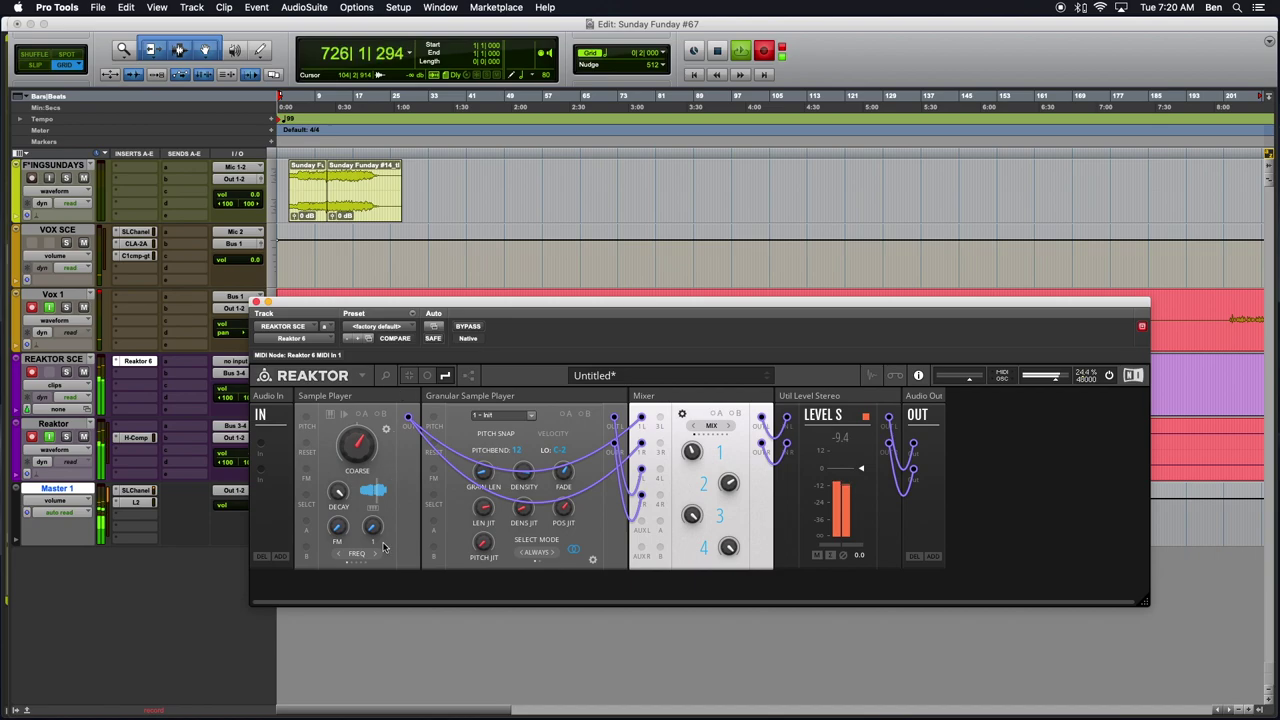
Set the Sample Player's FM mode to PHASE, switch its Playback mode away from ONE, and return both players to their main controls.
click(378, 555)
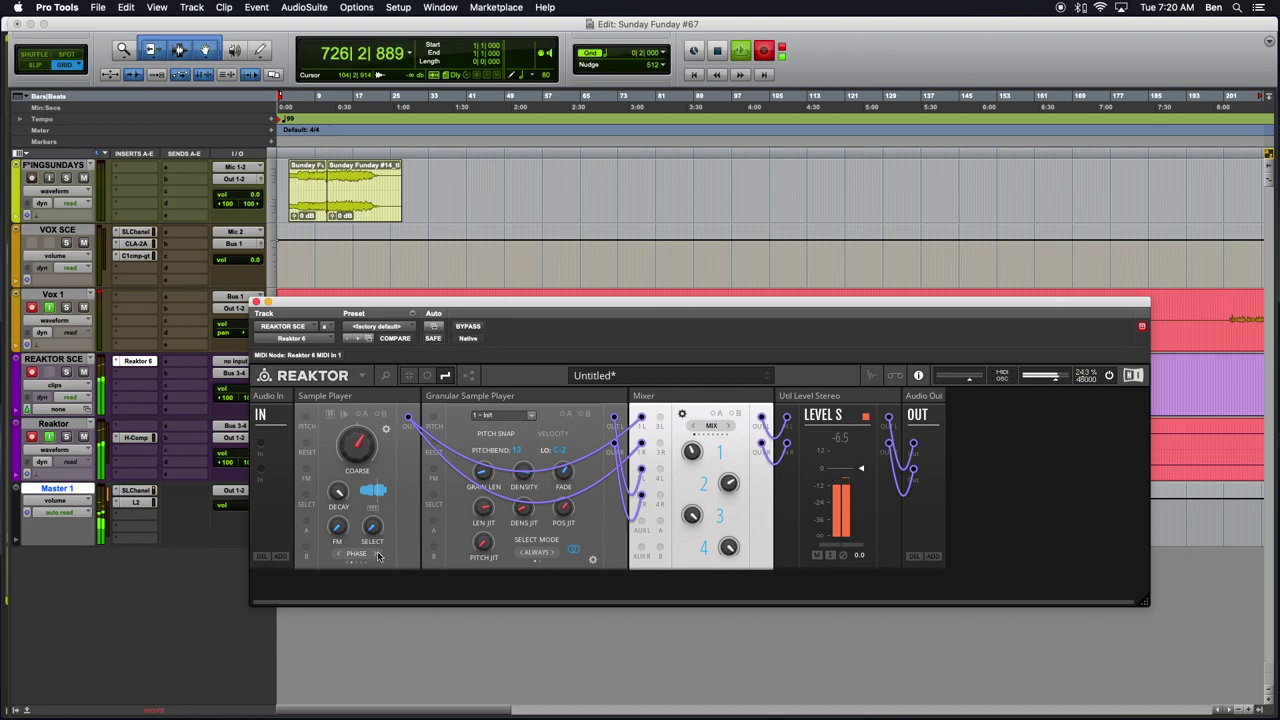
click(386, 431)
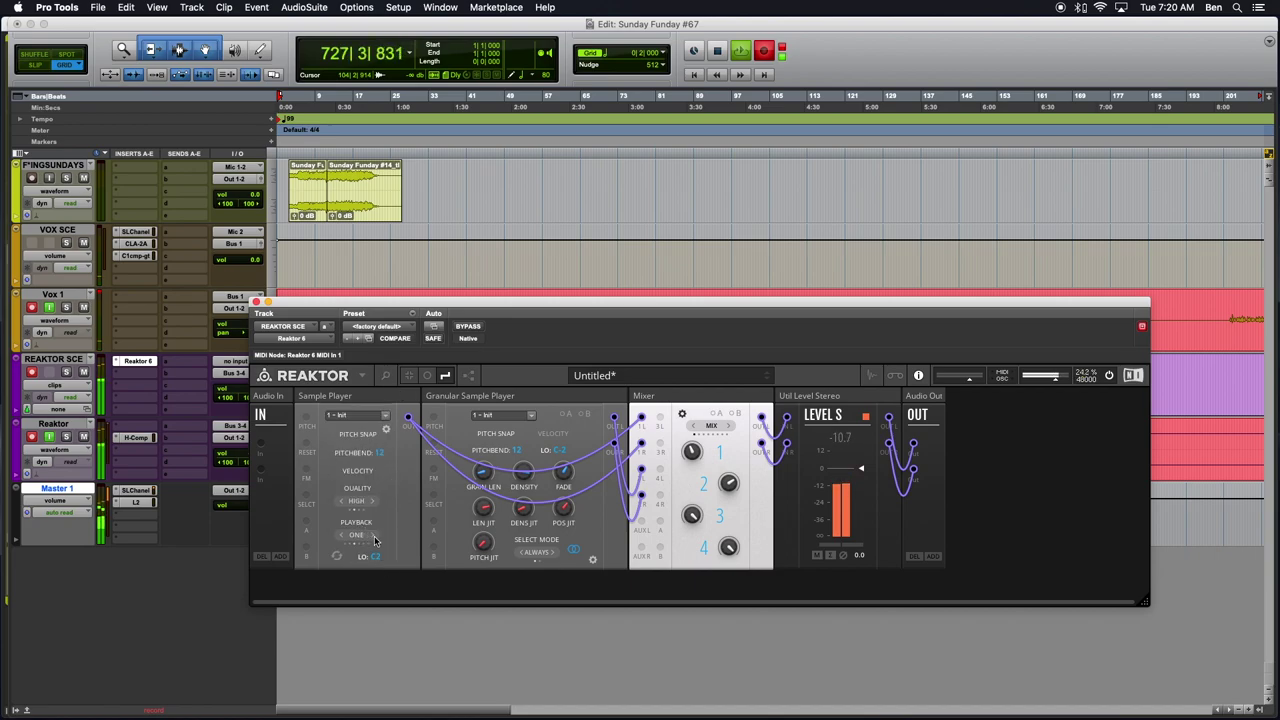
click(375, 540)
click(386, 430)
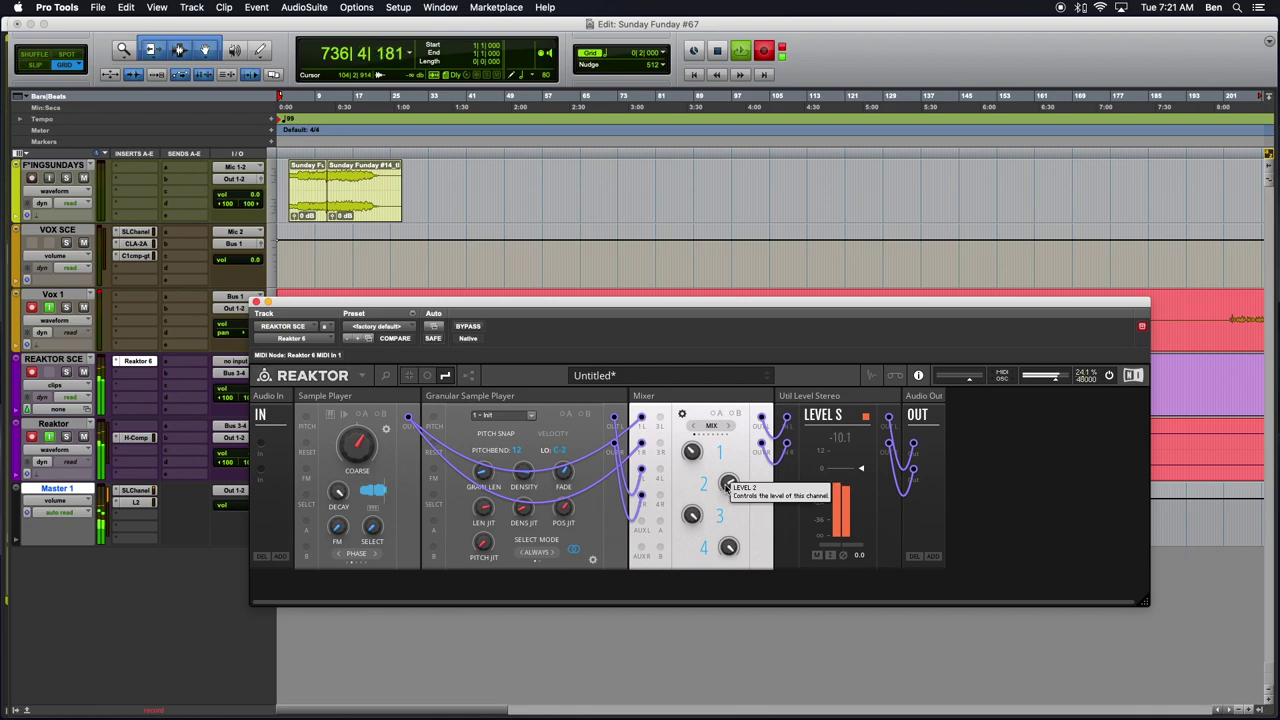
click(592, 560)
mouse_move(592, 560)
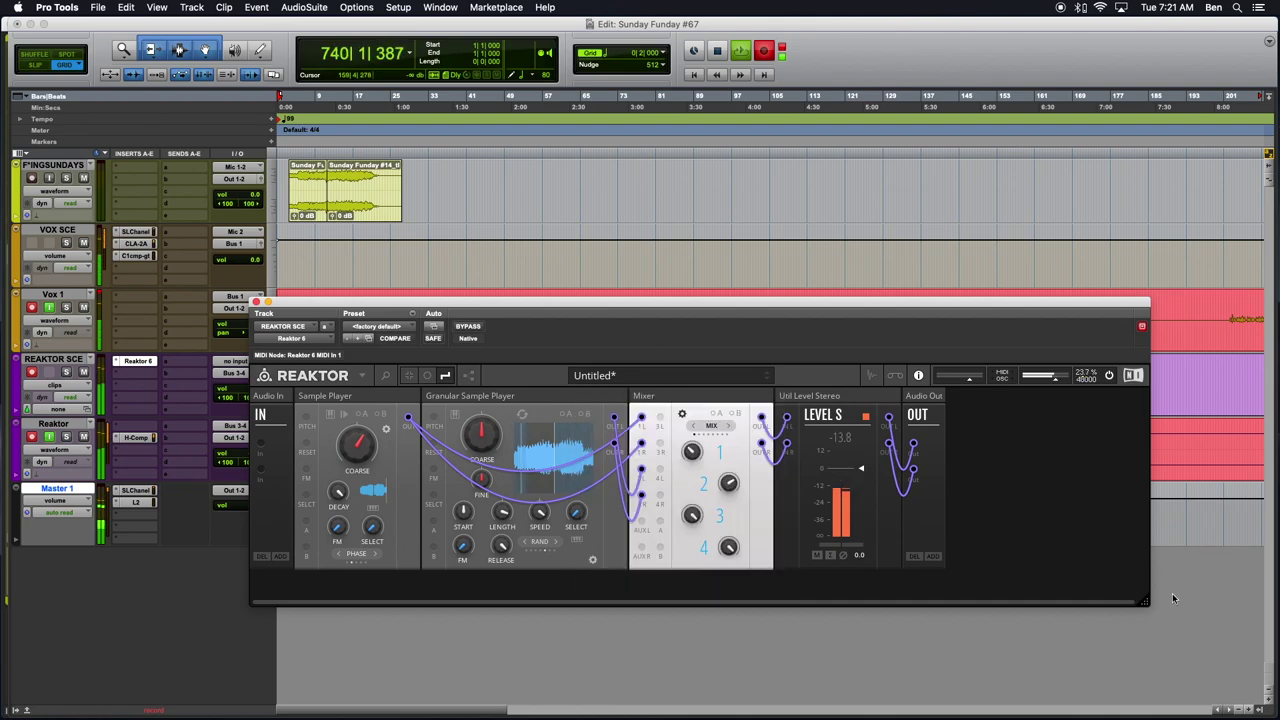
Resize and reposition the plug-in window and add the Toy Box FLT-Sampler Filter (Stereo) block between the Granular Sample Player and the Mixer.
drag(1145, 601, 966, 583)
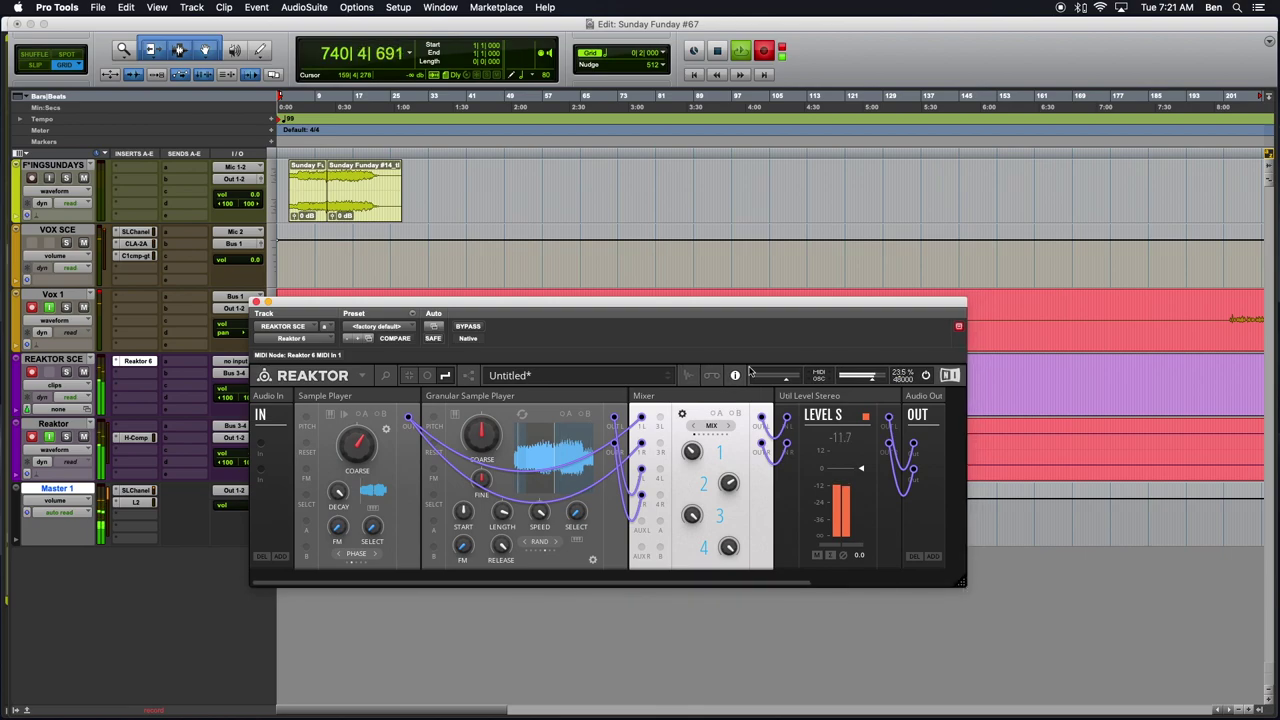
drag(708, 308, 770, 318)
drag(1022, 580, 1021, 588)
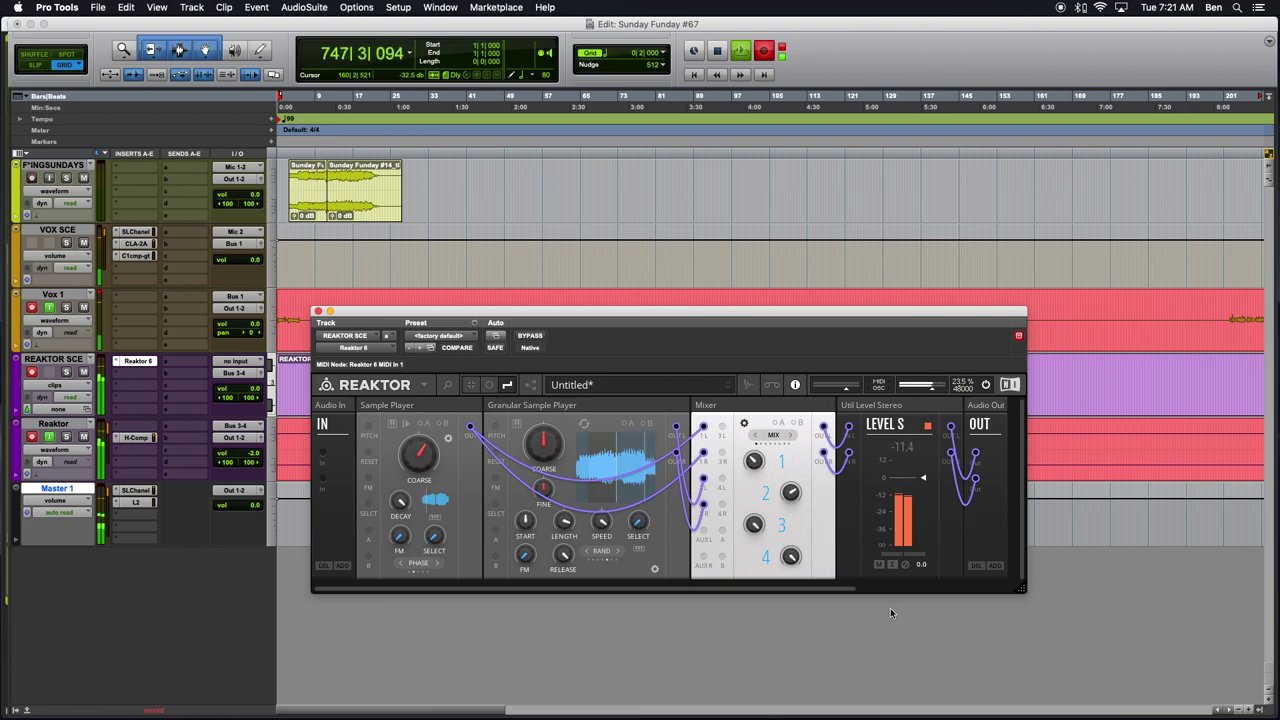
drag(1022, 588, 1205, 592)
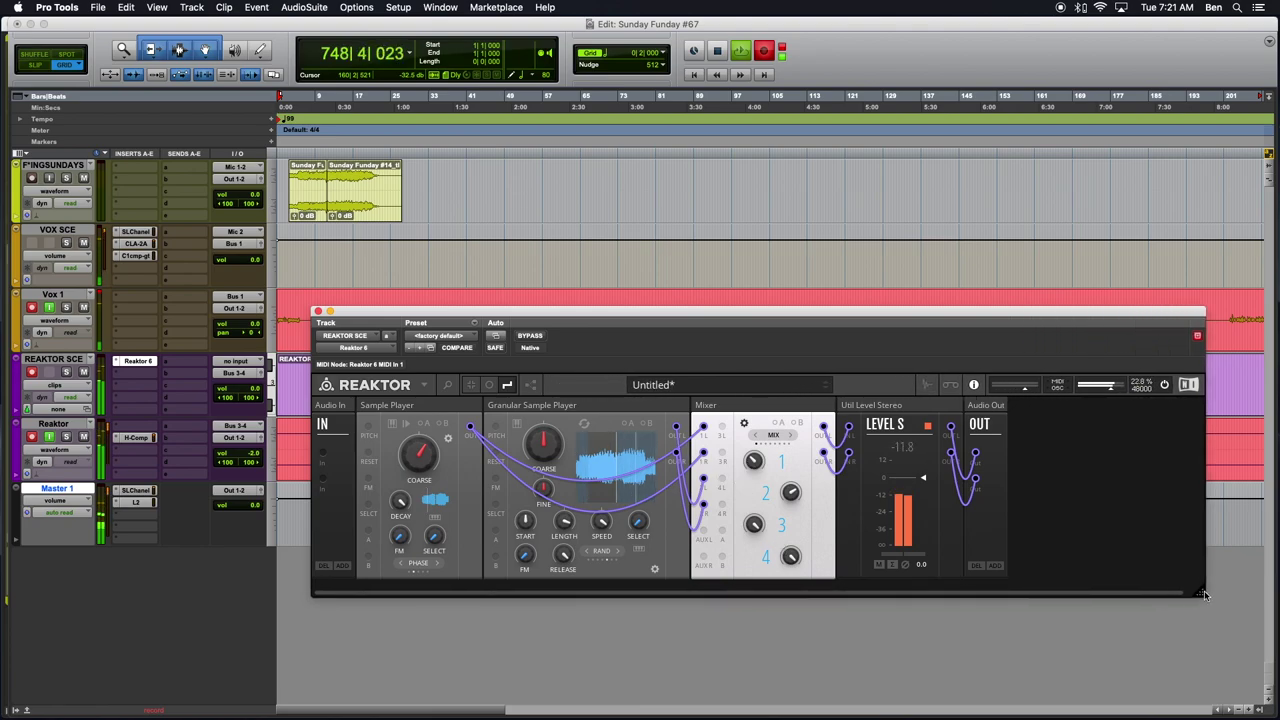
double_click(1080, 511)
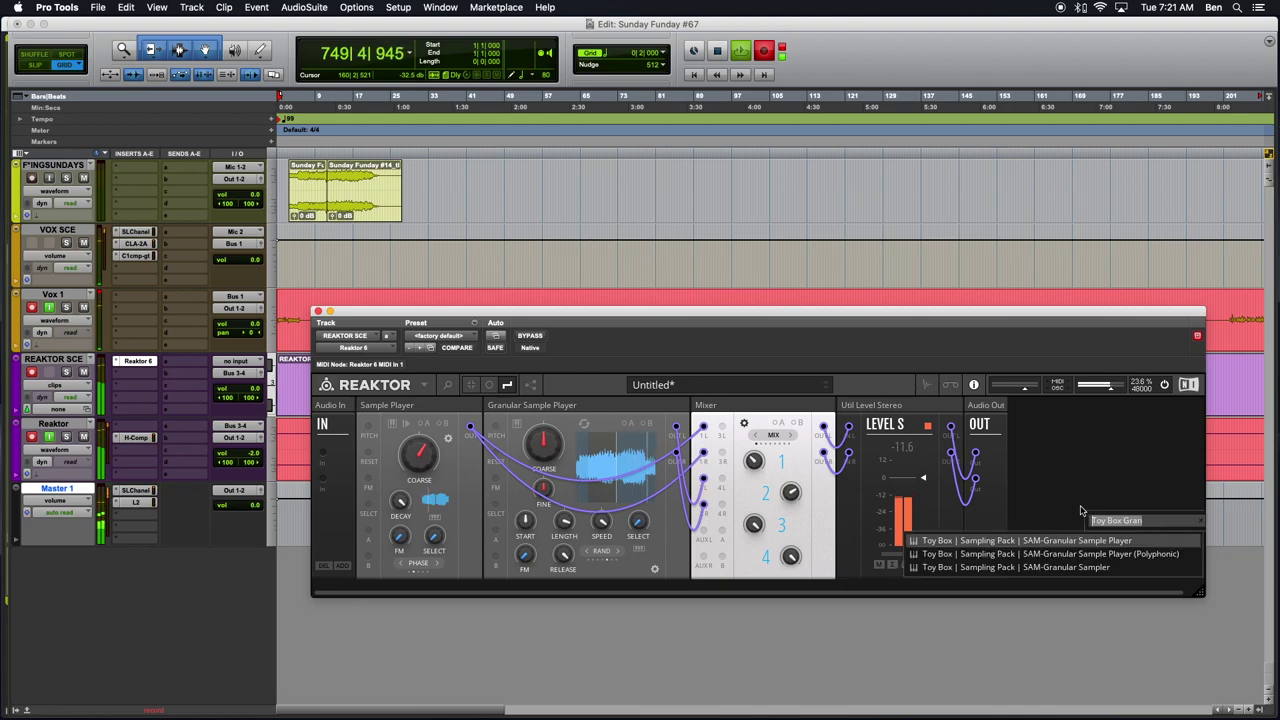
text(Toy Box Sam)
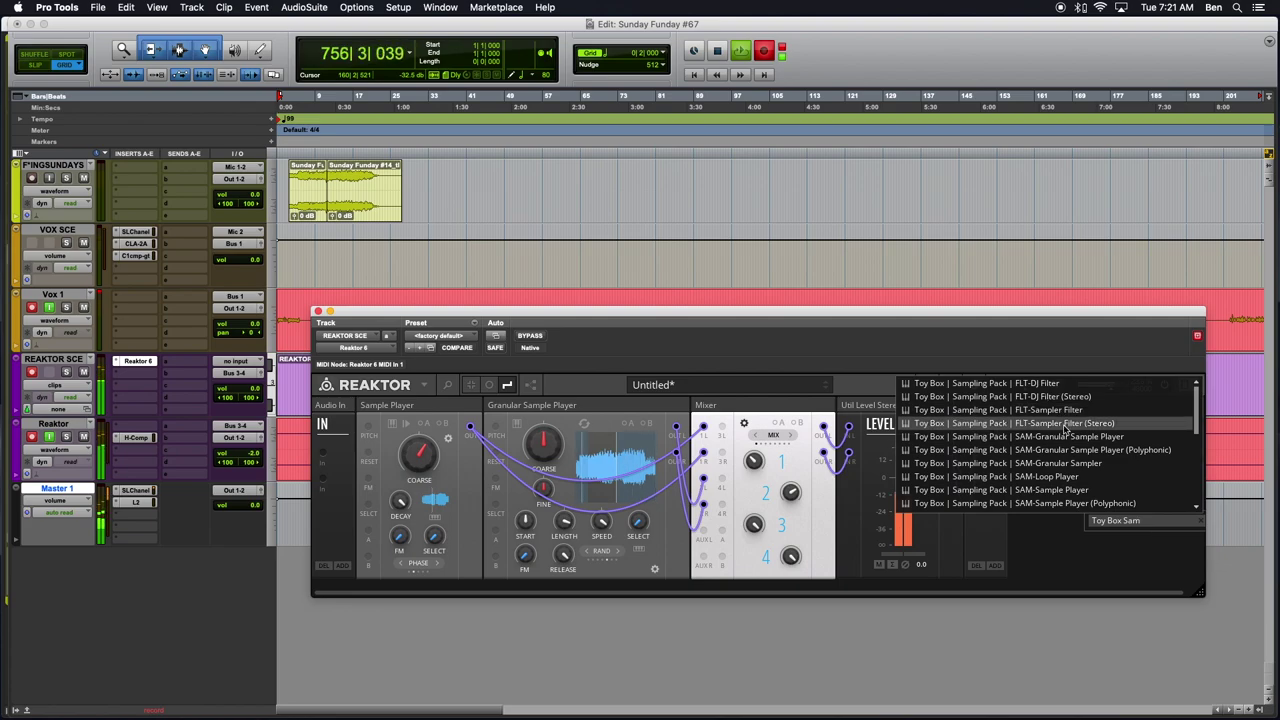
click(1064, 424)
Route the Granular Sample Player through the Sampler Filter into Mixer channel 2 in stereo, with Filter Clip at 25.3 and Drive at 8.5.
drag(748, 424, 690, 428)
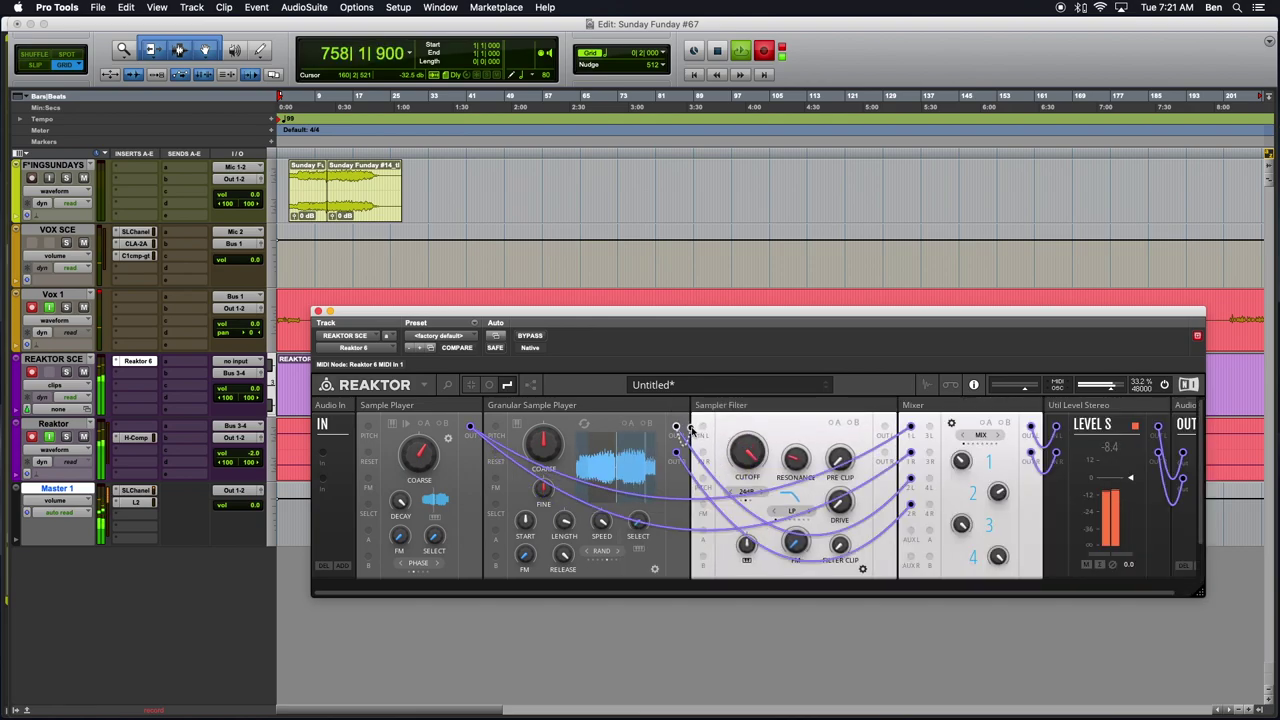
drag(676, 453, 704, 457)
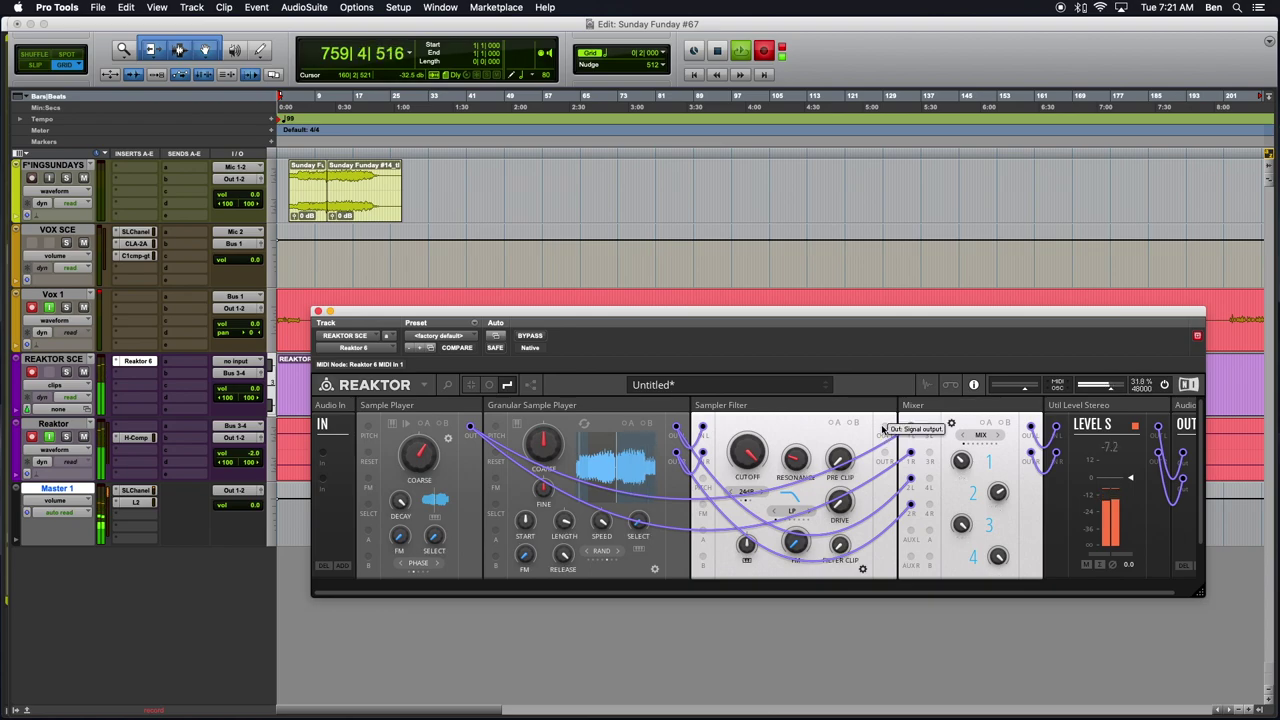
drag(884, 429, 911, 505)
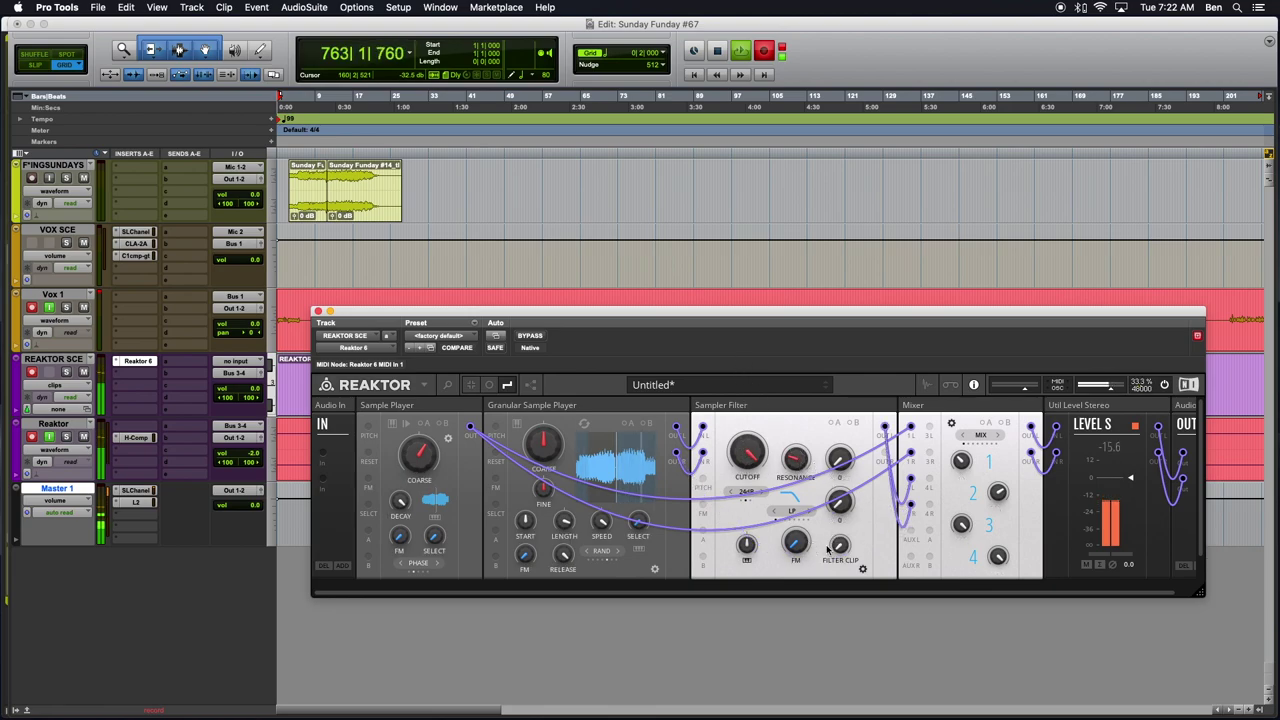
drag(828, 549, 838, 503)
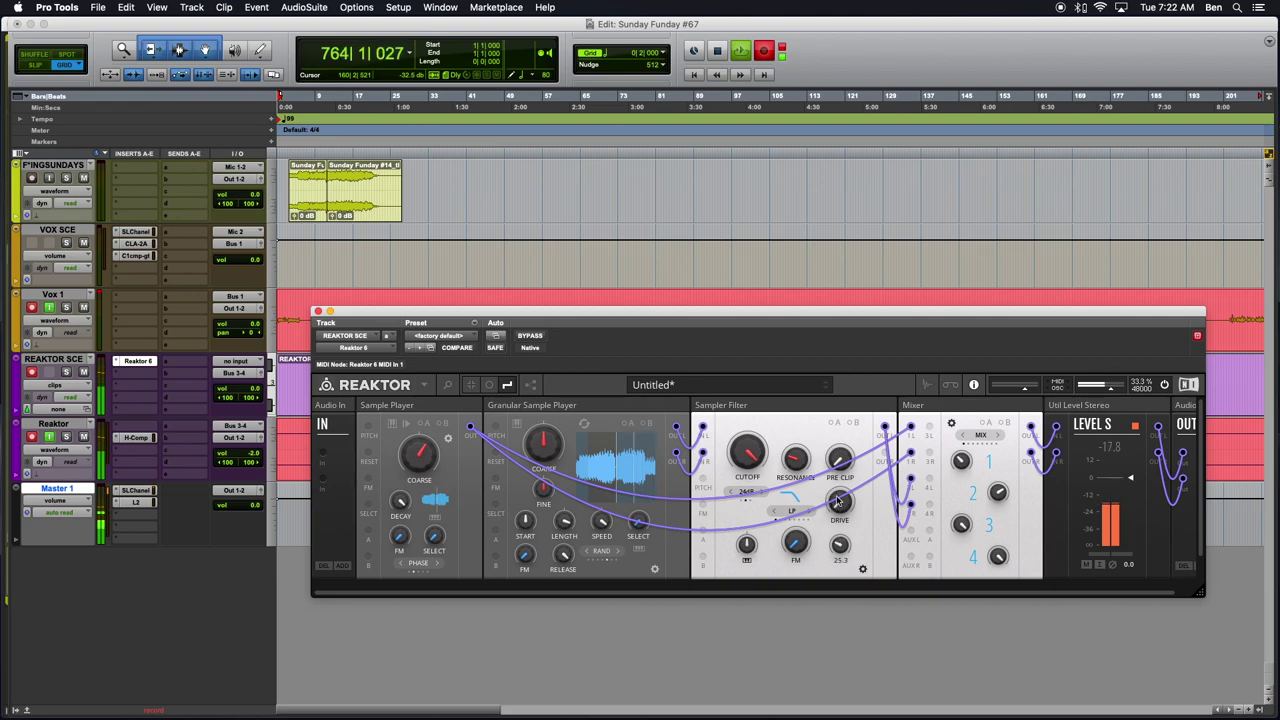
mouse_move(745, 455)
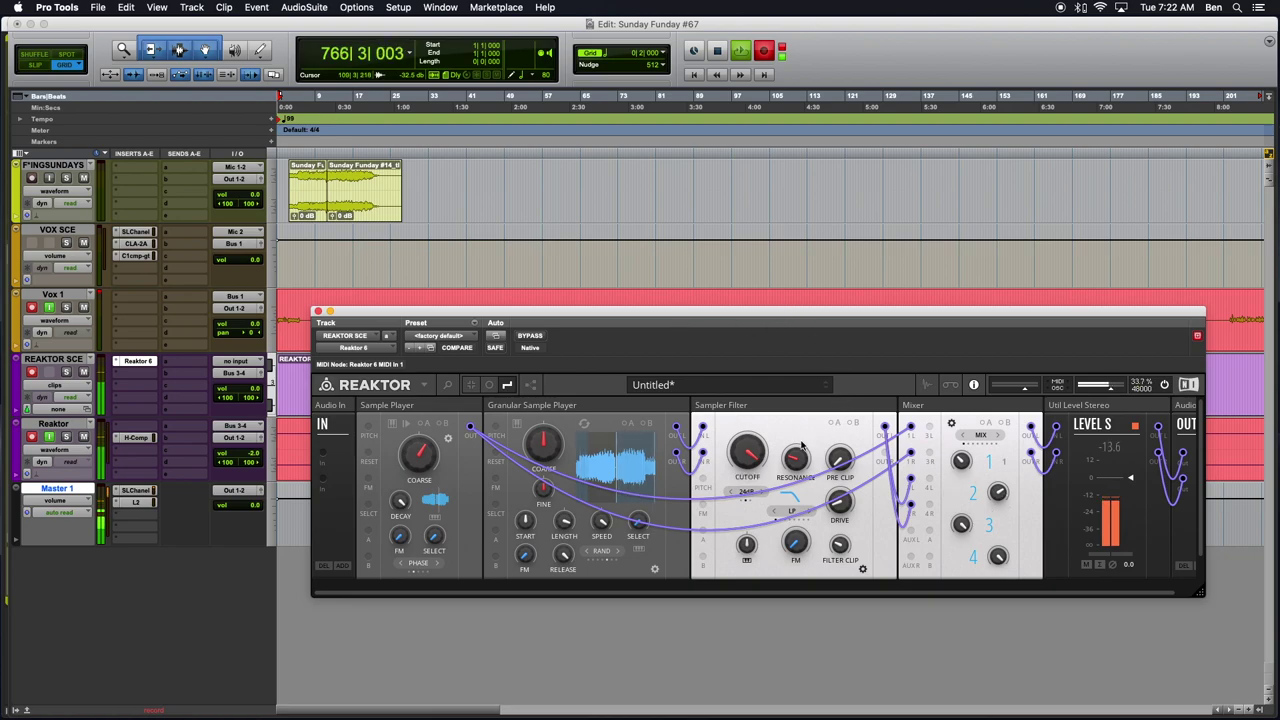
Widen the rack, add the Toy Box FLT-DJ Filter block after the Sample Player, and route the Sample Player through it into Mixer channel 1.
drag(850, 313, 678, 310)
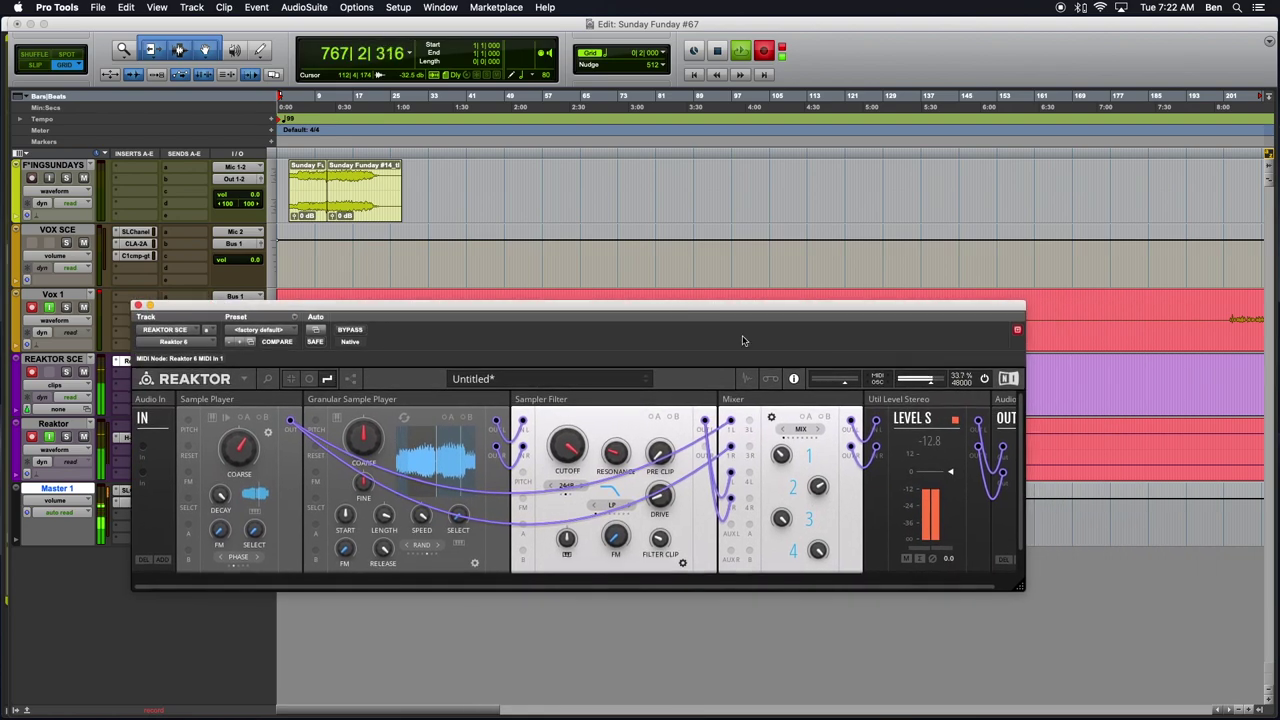
drag(1018, 586, 1108, 578)
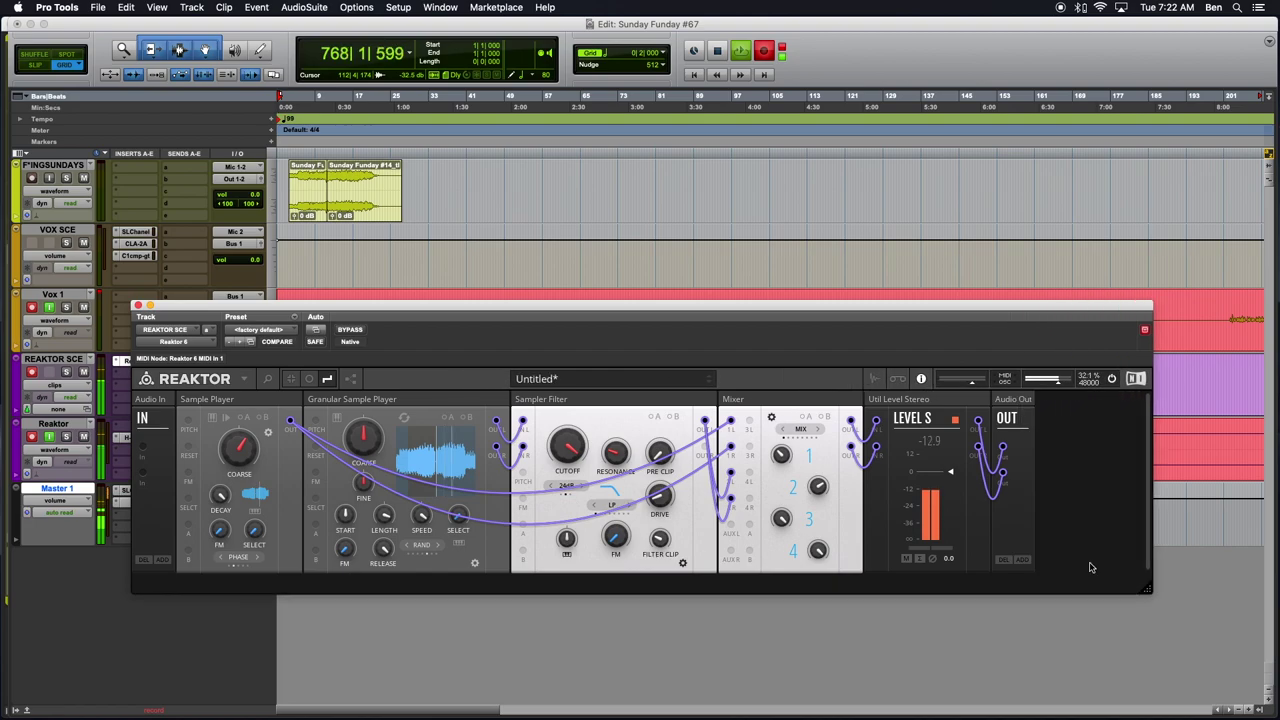
double_click(1056, 536)
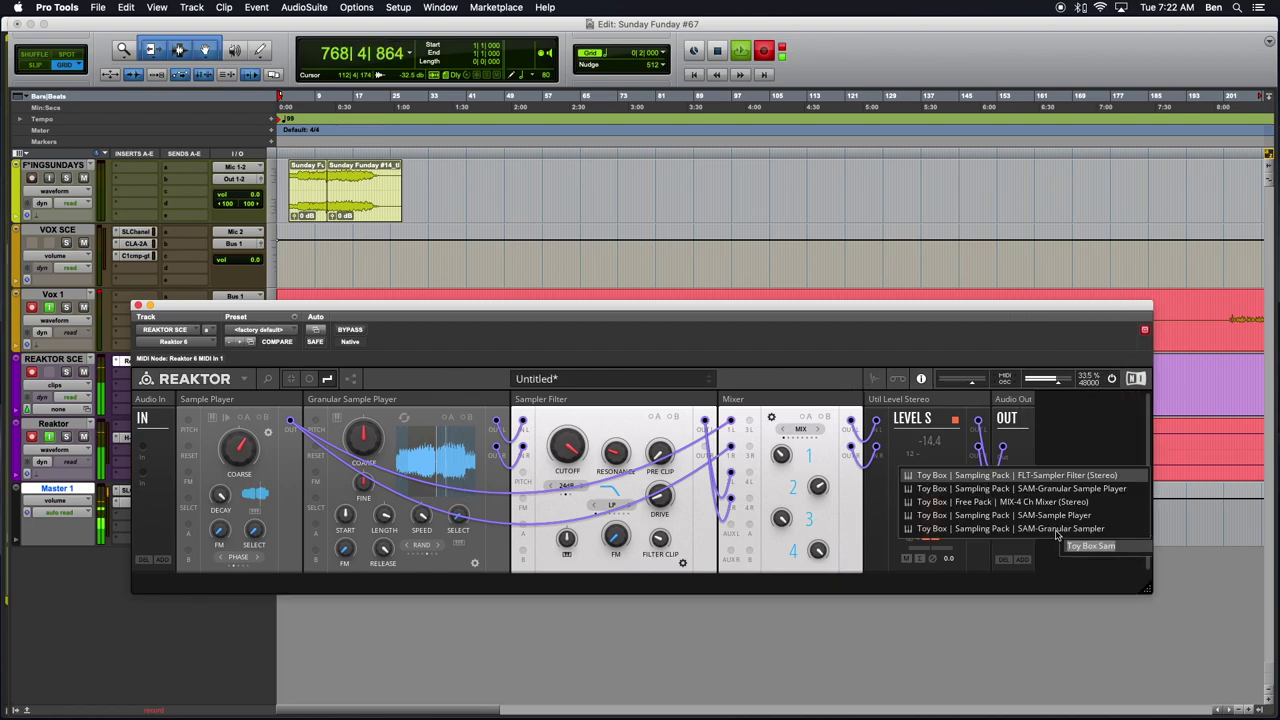
click(1118, 548)
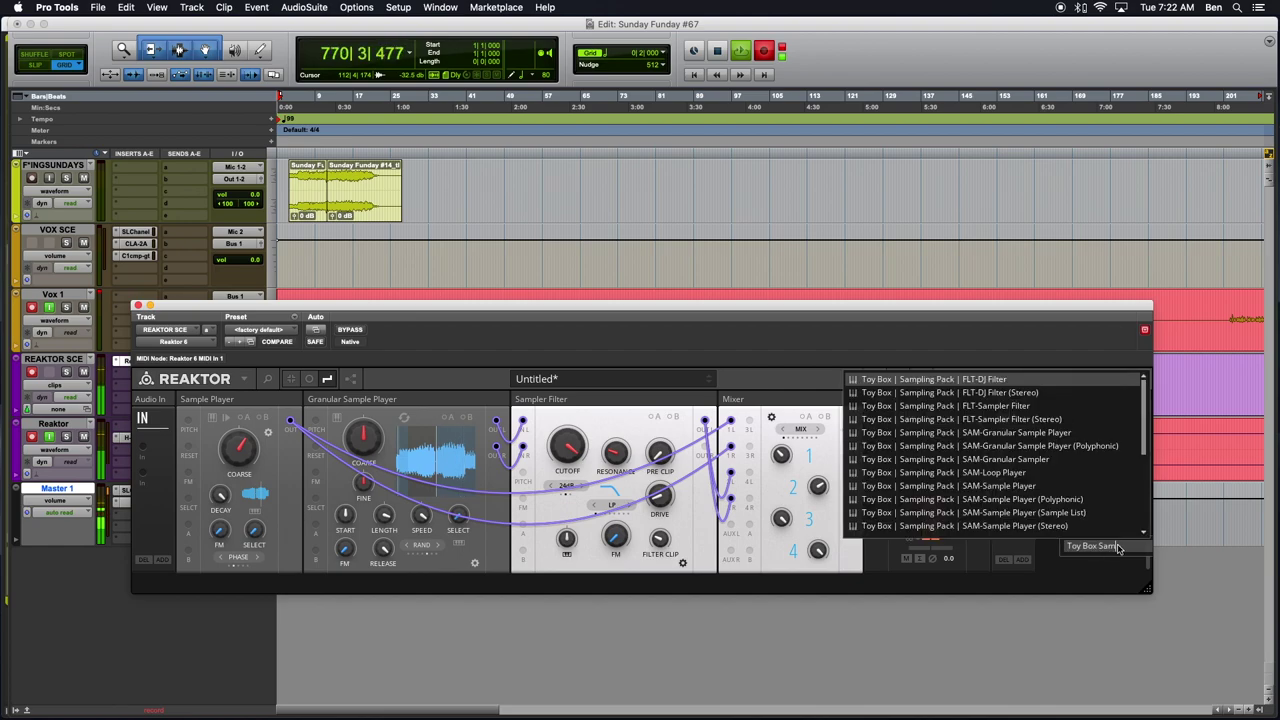
key(Down)
key(Down)
key(Down)
key(Down)
key(Down)
key(Down)
key(Up)
key(Up)
key(Up)
key(Up)
key(Up)
key(Up)
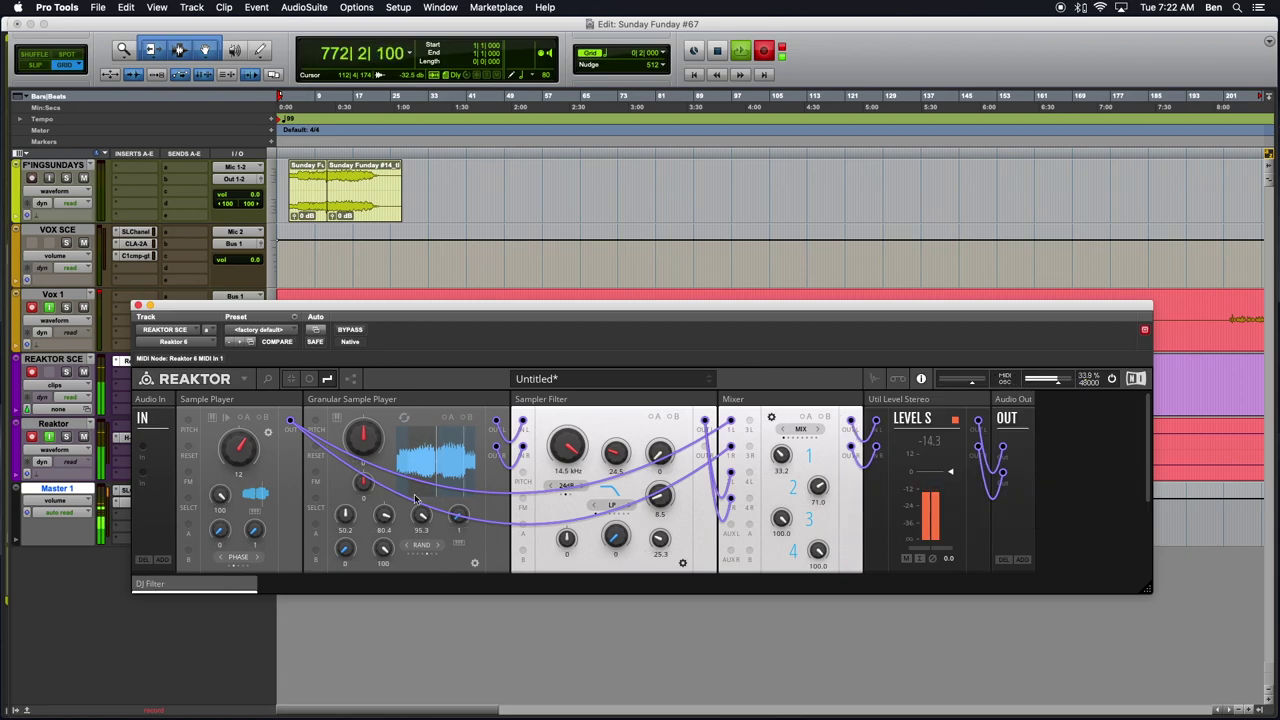
drag(227, 580, 316, 421)
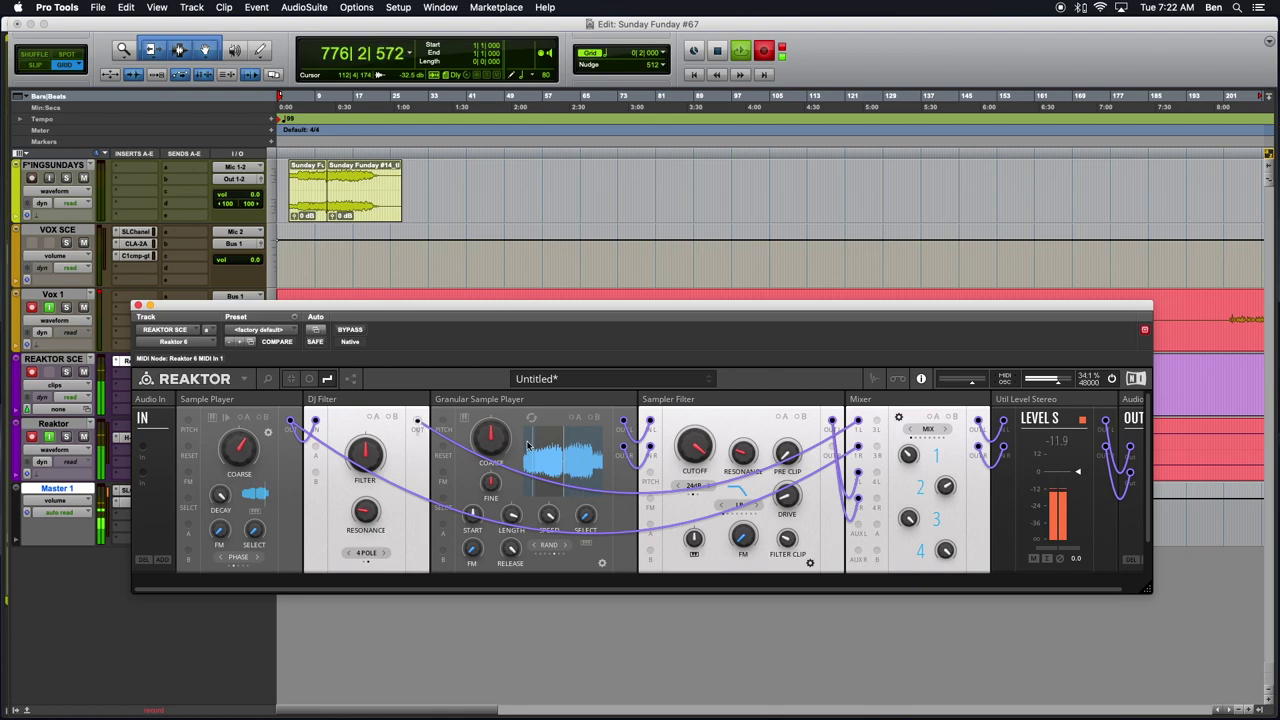
Sweep the DJ Filter's Filter control and lower the Sampler Filter's Cutoff.
mouse_move(369, 453)
mouse_down()
mouse_move(366, 483)
mouse_move(368, 440)
mouse_up()
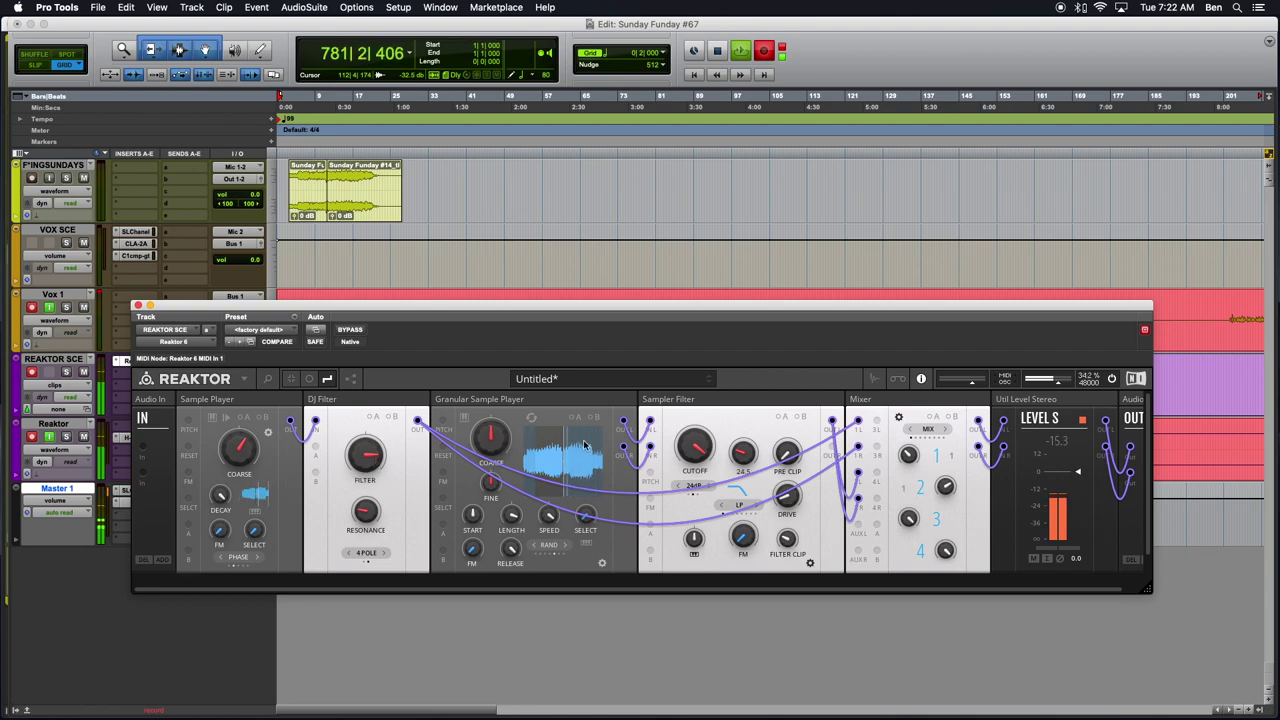
drag(703, 503, 703, 548)
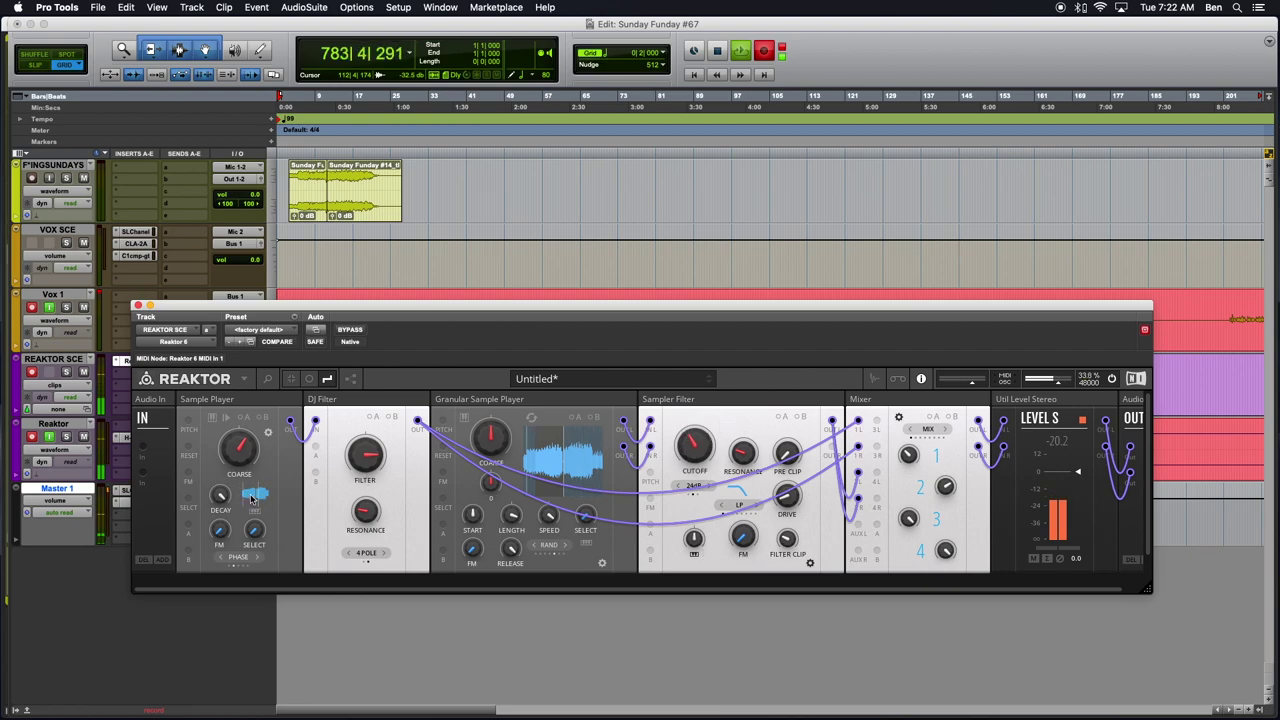
drag(360, 461, 400, 622)
drag(382, 572, 378, 537)
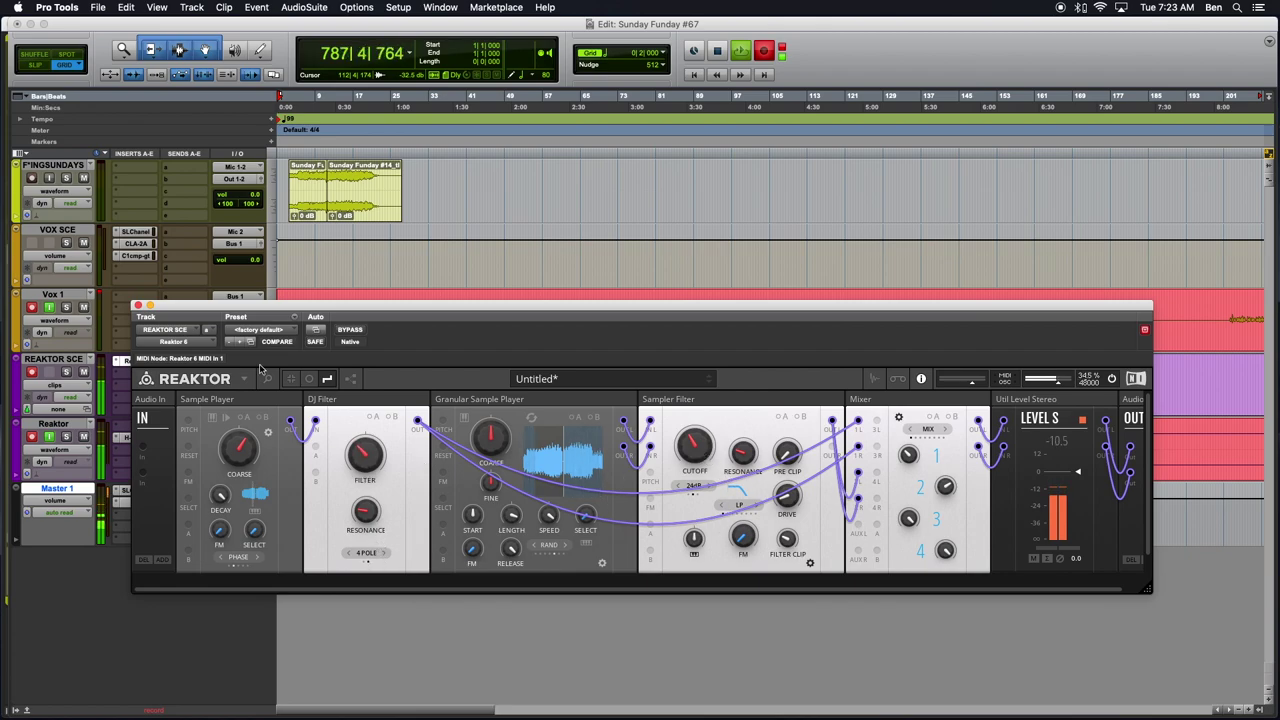
Raise the Sampler Filter's Cutoff to about 9.23 kHz and increase its Resonance.
drag(706, 446, 691, 352)
drag(745, 458, 751, 412)
mouse_move(787, 495)
mouse_down()
mouse_move(778, 440)
mouse_move(790, 510)
mouse_move(778, 549)
mouse_move(768, 500)
mouse_up()
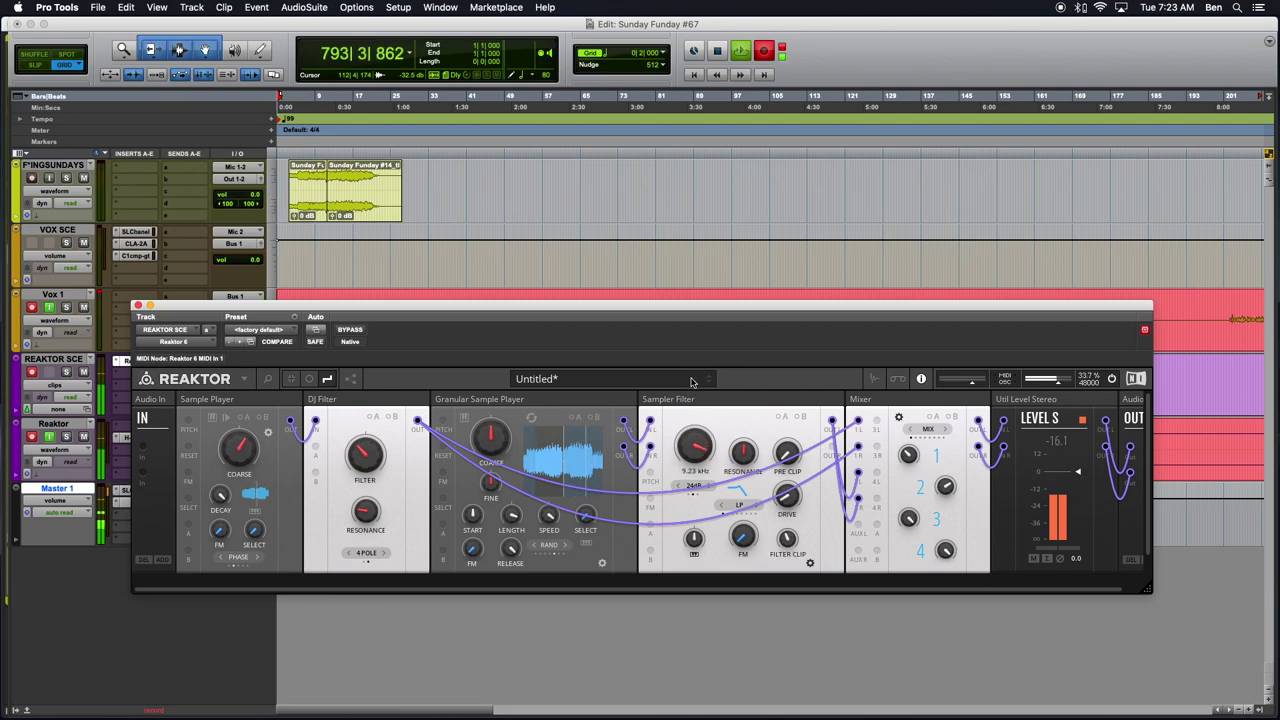
drag(366, 455, 797, 364)
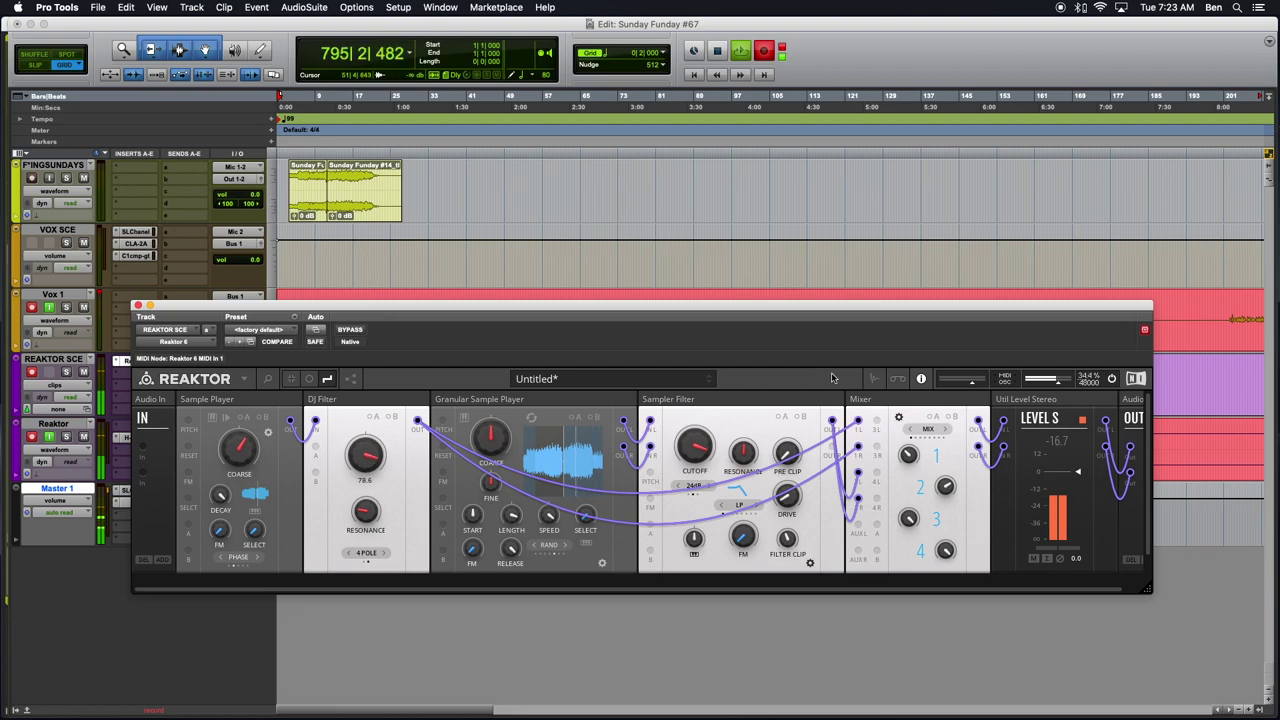
drag(921, 457, 910, 452)
drag(374, 455, 380, 578)
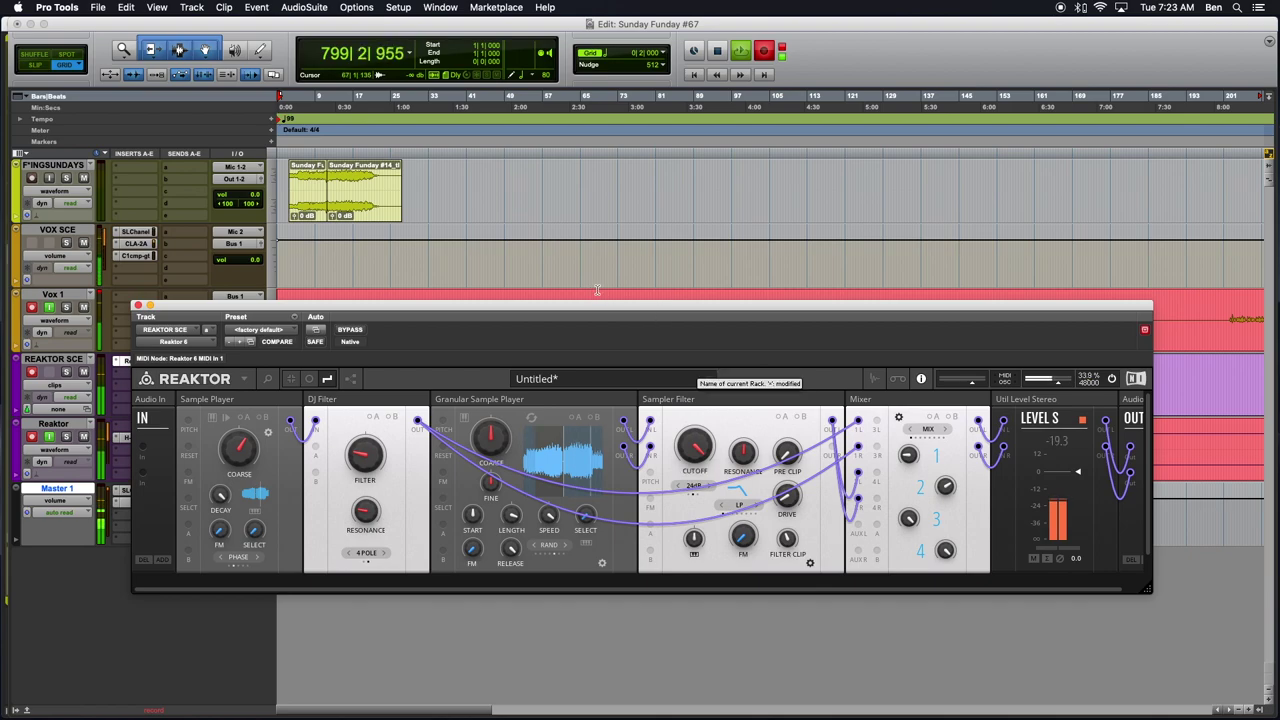
Reposition and resize the plug-in window to fit the whole rack, and bring the Util Level Stereo fader back up to 0.0.
drag(650, 315, 592, 300)
mouse_move(1094, 575)
mouse_down()
mouse_move(1138, 572)
mouse_move(1118, 567)
mouse_up()
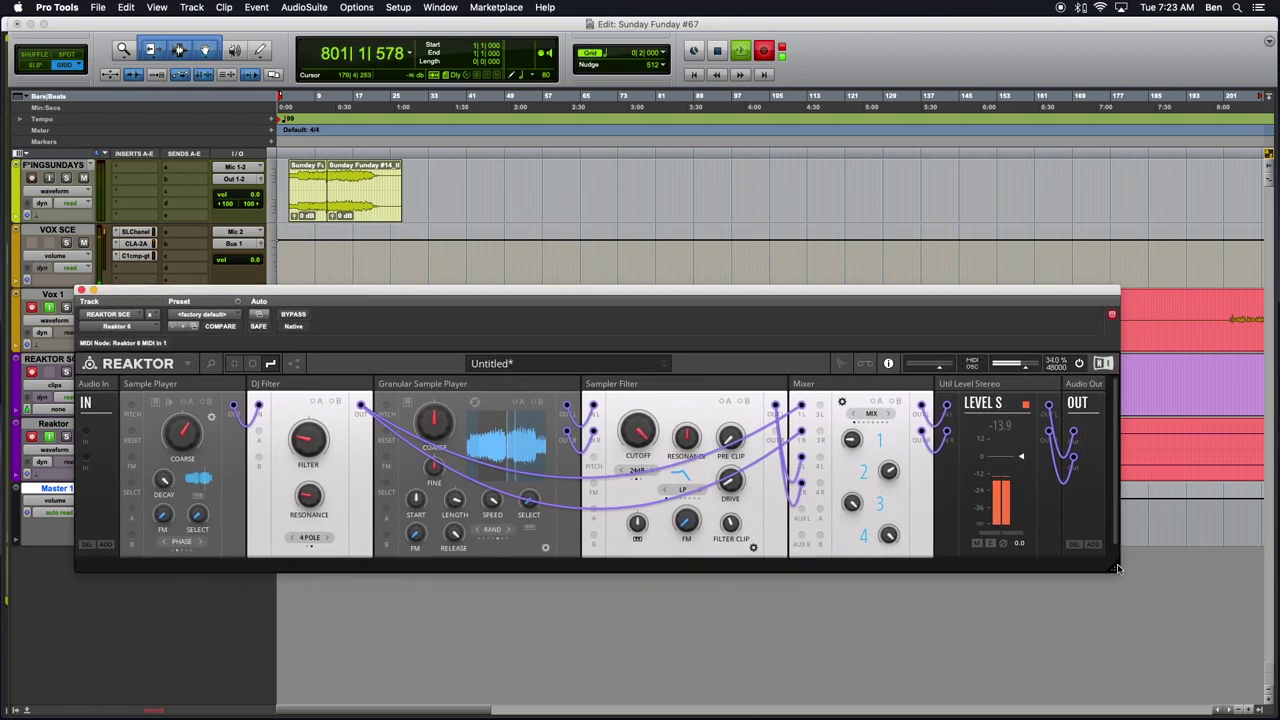
drag(628, 293, 656, 290)
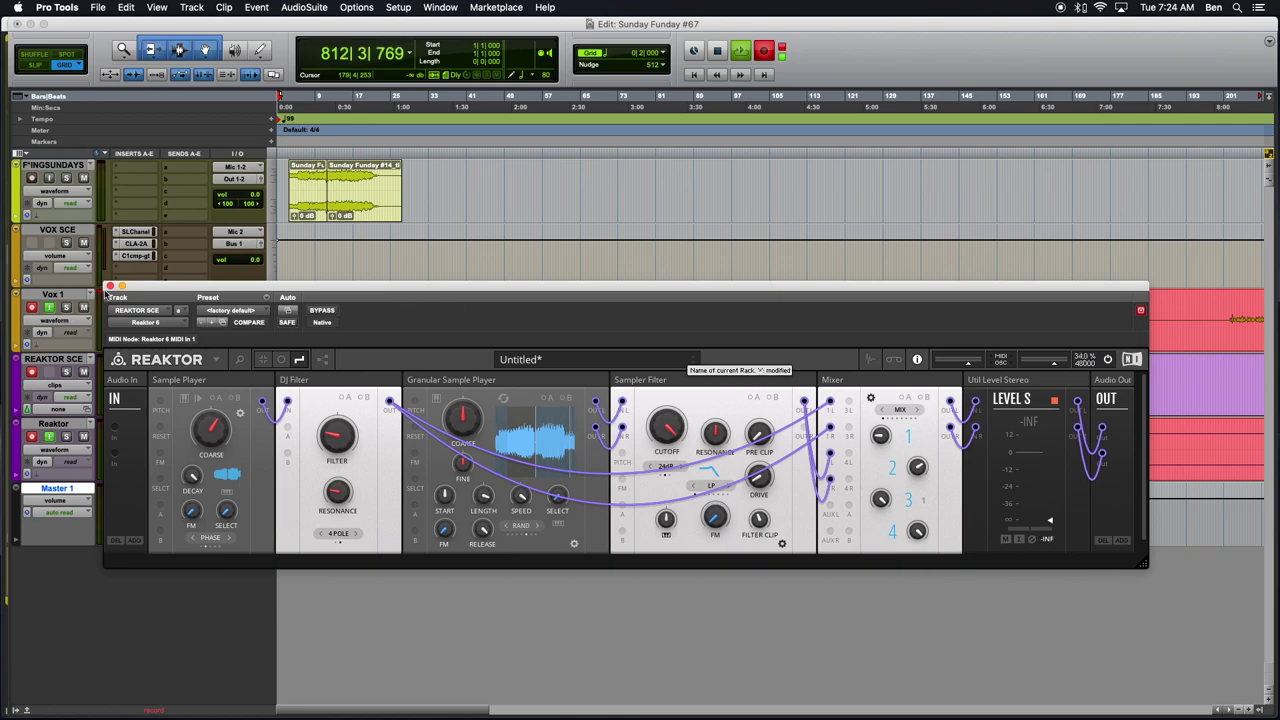
drag(172, 287, 177, 288)
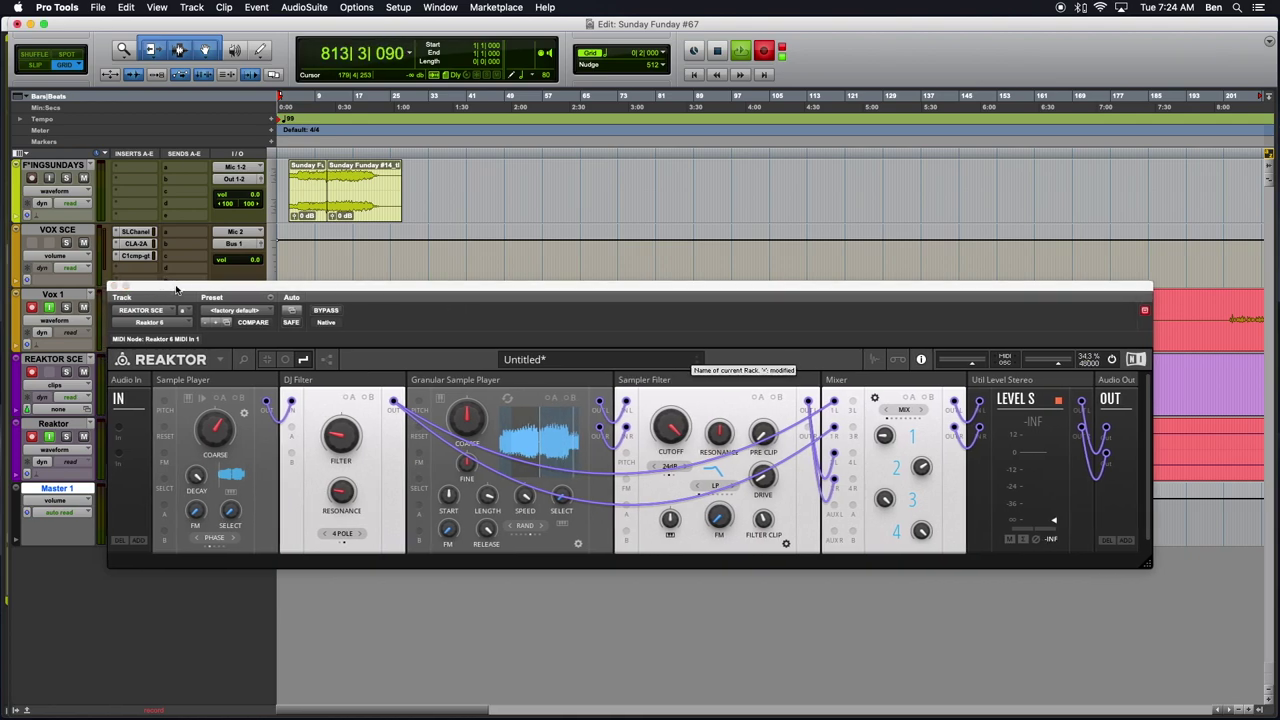
click(1057, 525)
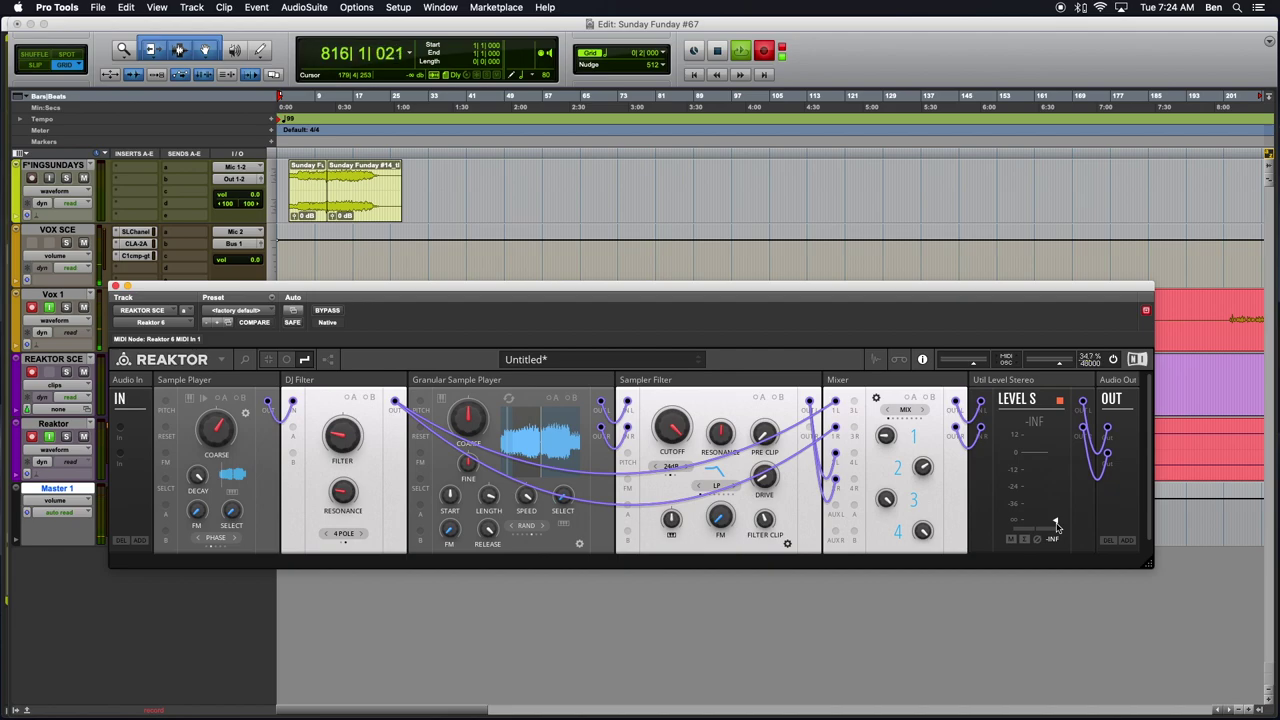
drag(1057, 522, 1046, 392)
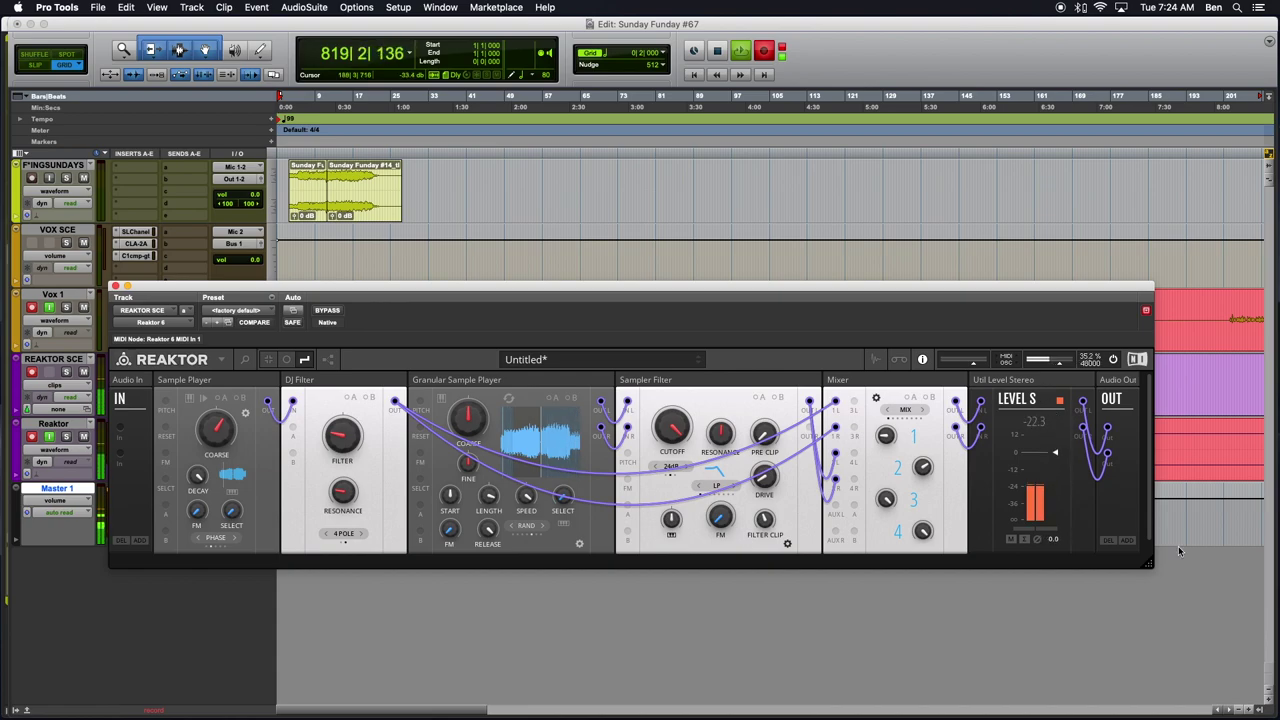
Widen the rack, add the Native Instruments UTL-Util Note In block, and place it between Audio In and the Sample Player.
drag(1148, 565, 1251, 567)
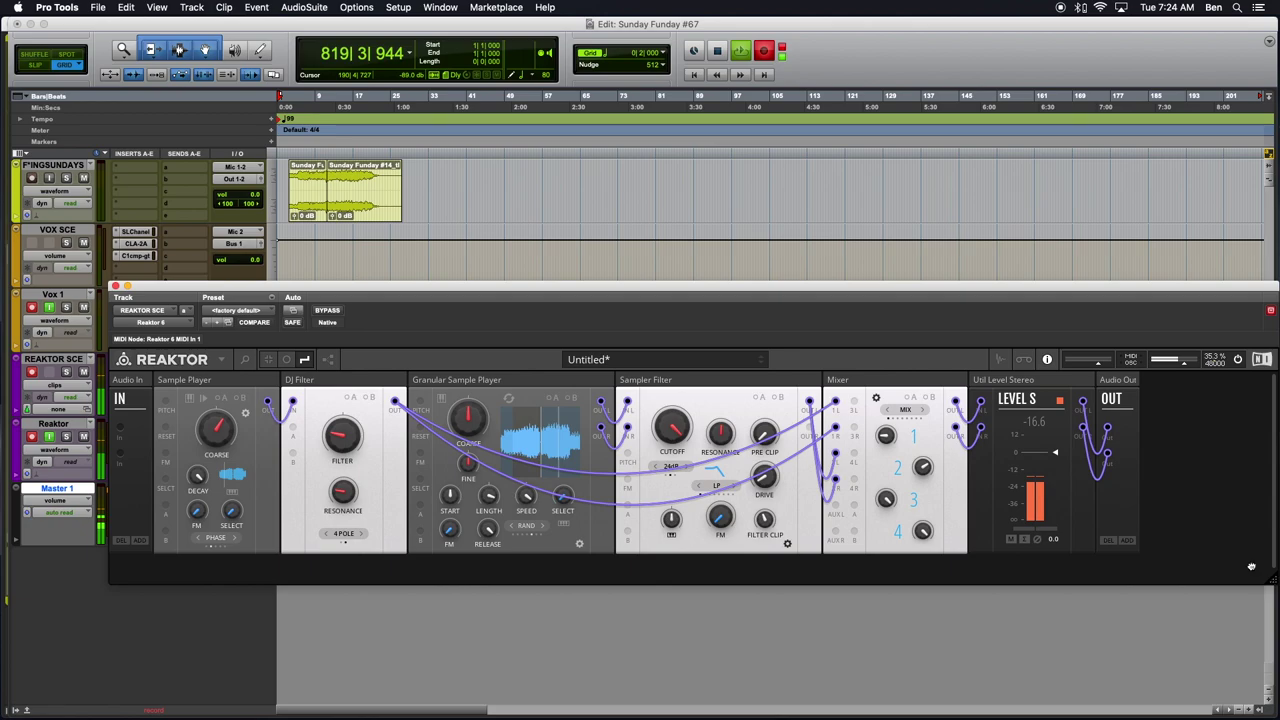
drag(1037, 285, 989, 280)
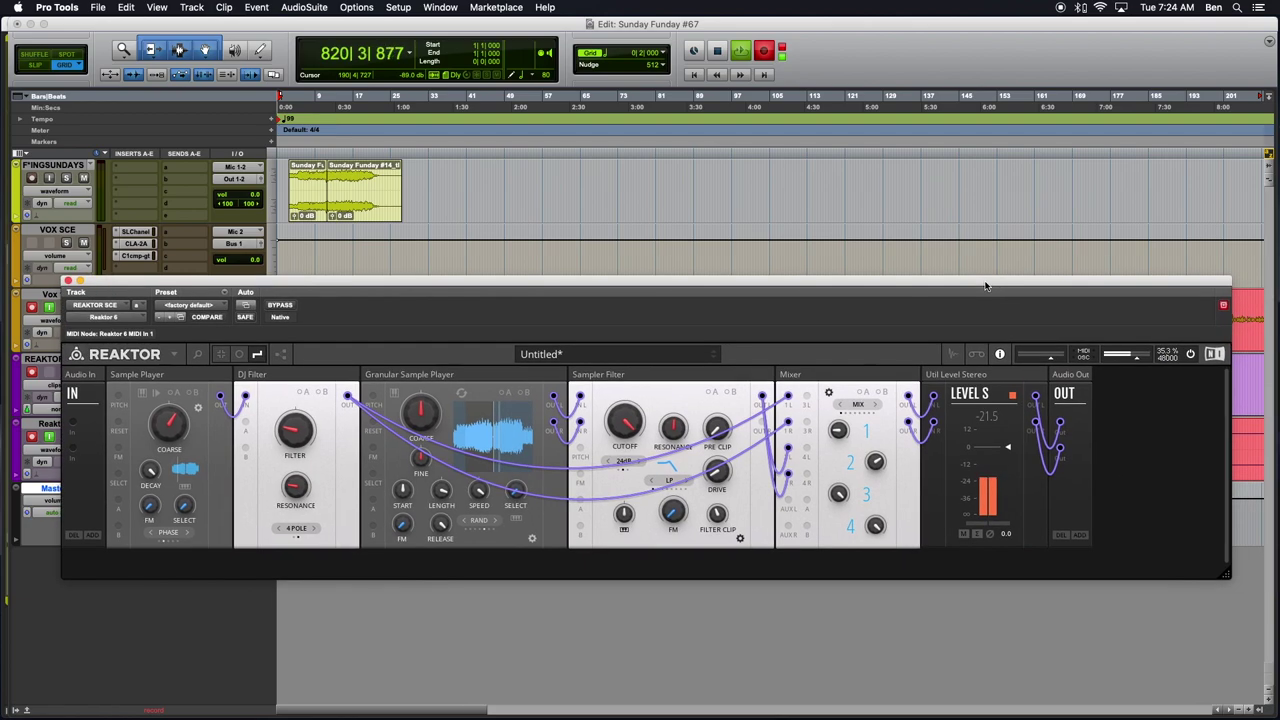
double_click(1161, 452)
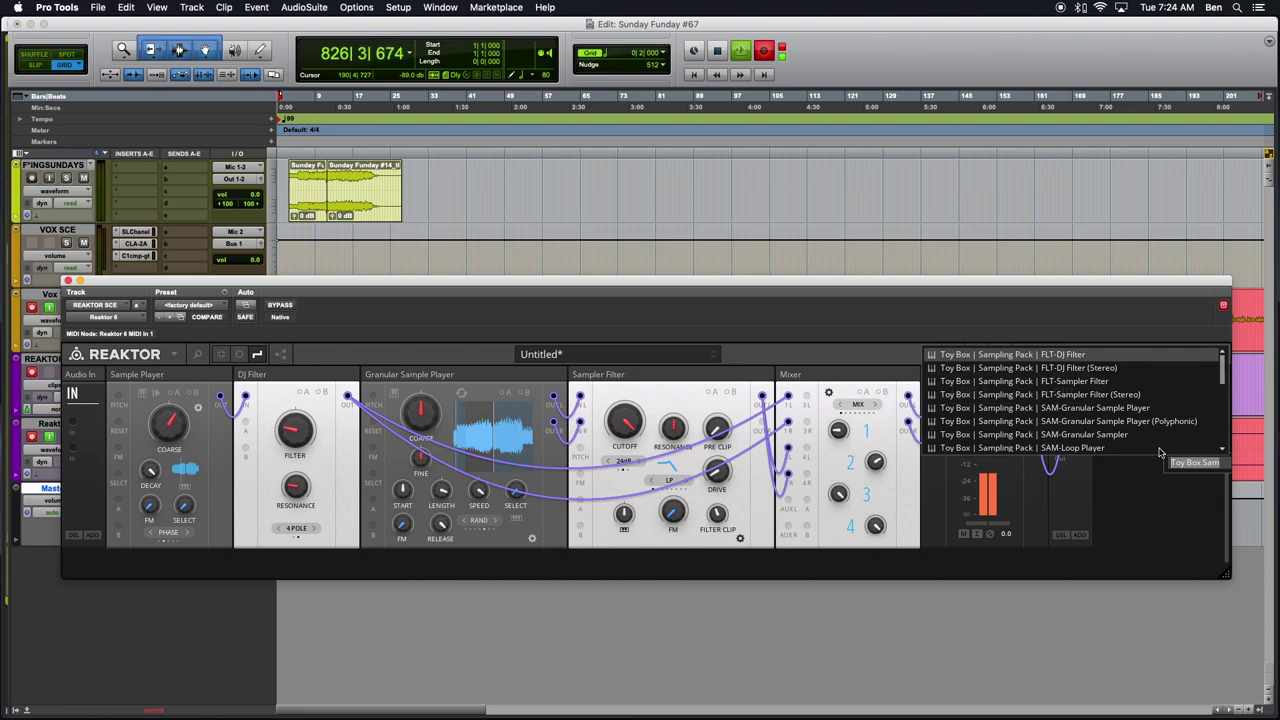
text(Note)
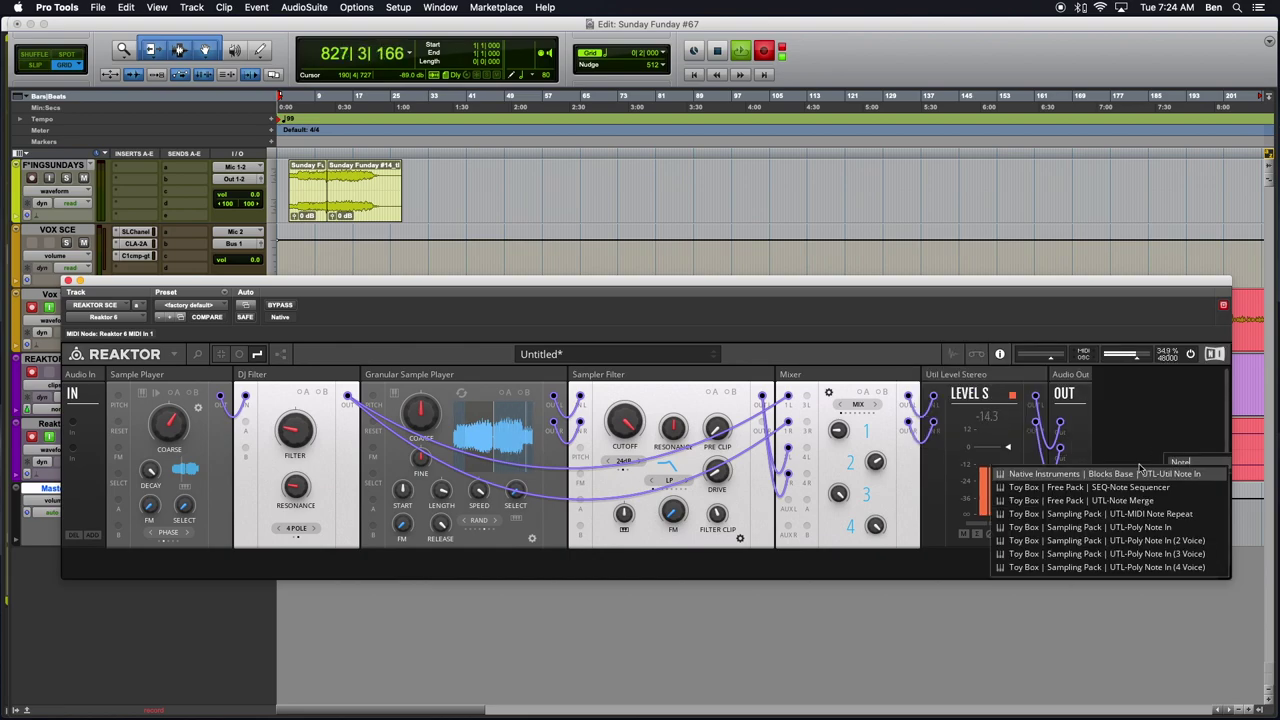
click(1133, 475)
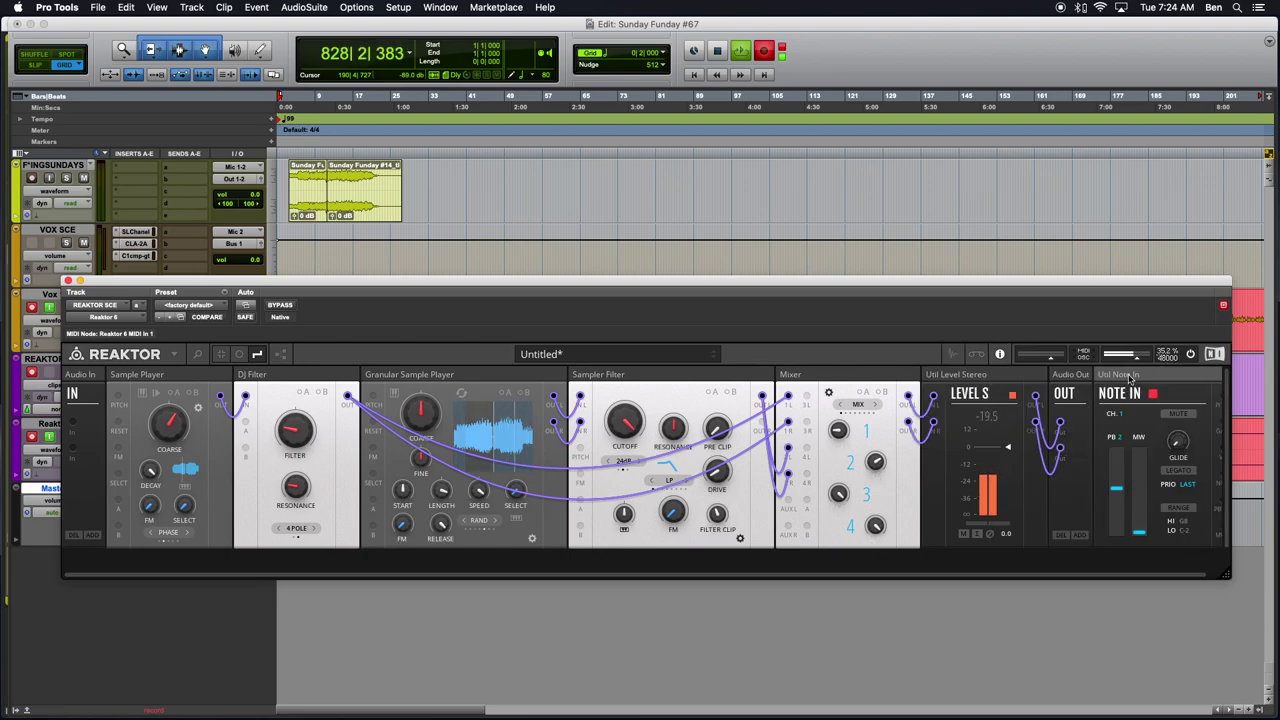
drag(1132, 375, 143, 389)
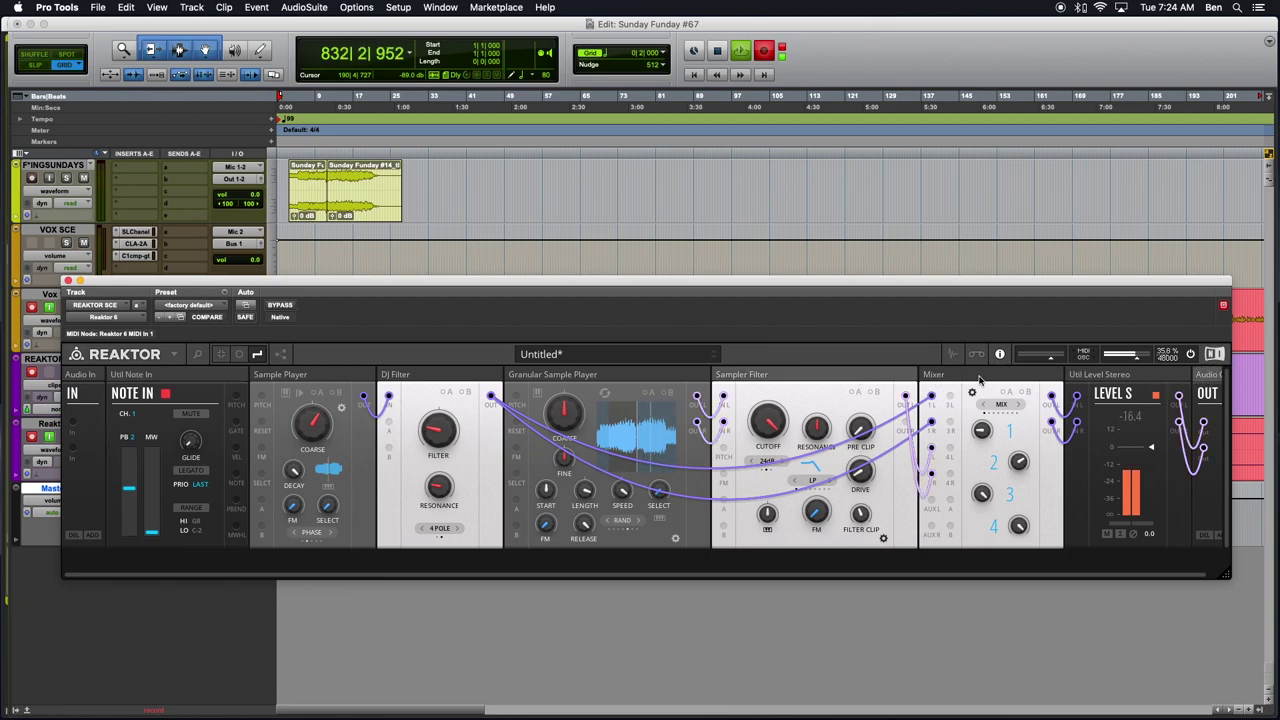
Move the Sampler Filter, Mixer, Util Level Stereo and Audio Out blocks to a second row, and make the plug-in window narrower and taller.
drag(878, 380, 262, 565)
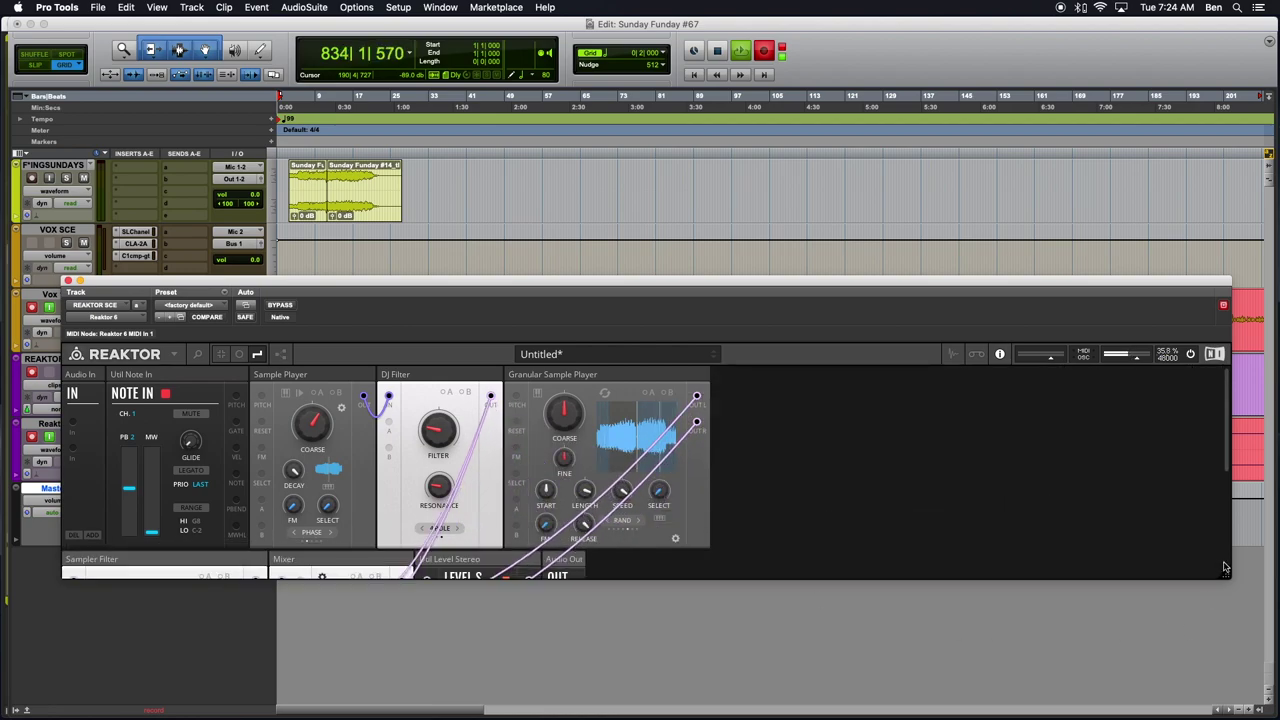
drag(1225, 579, 636, 708)
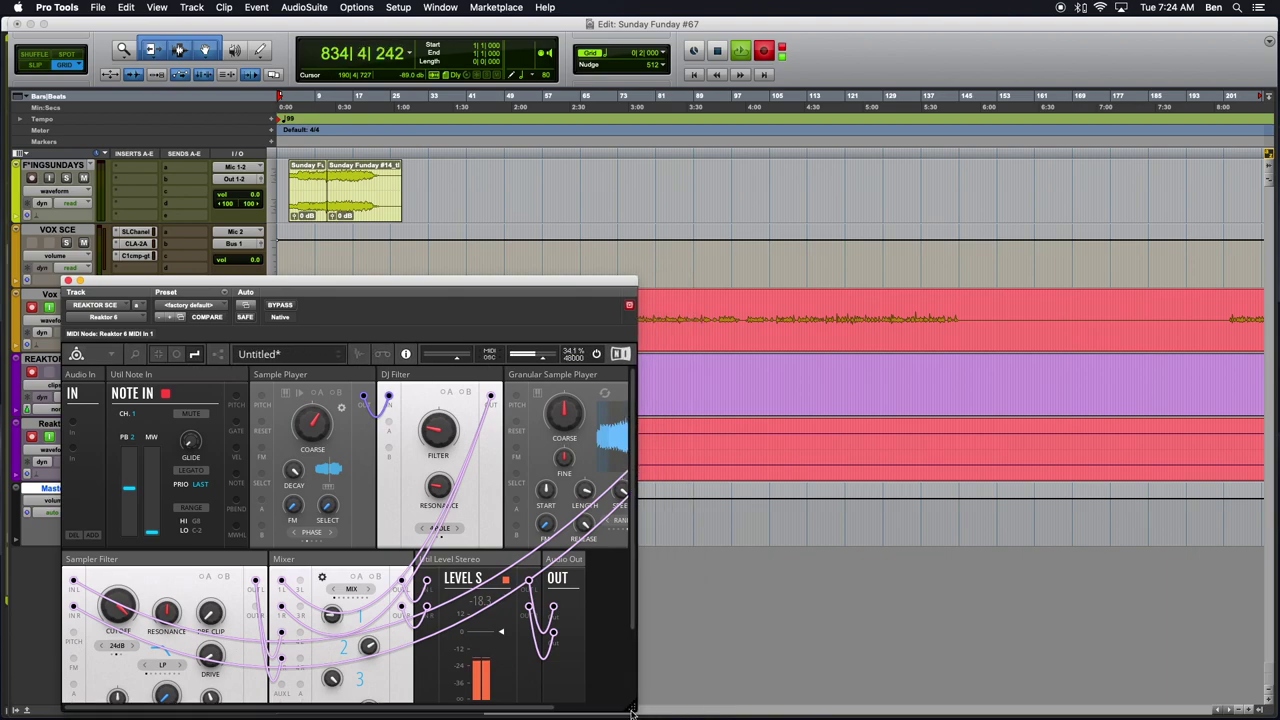
Move the plug-in window up and enlarge it until every block fits, and select modulation B on the Sampler Filter.
drag(548, 283, 728, 160)
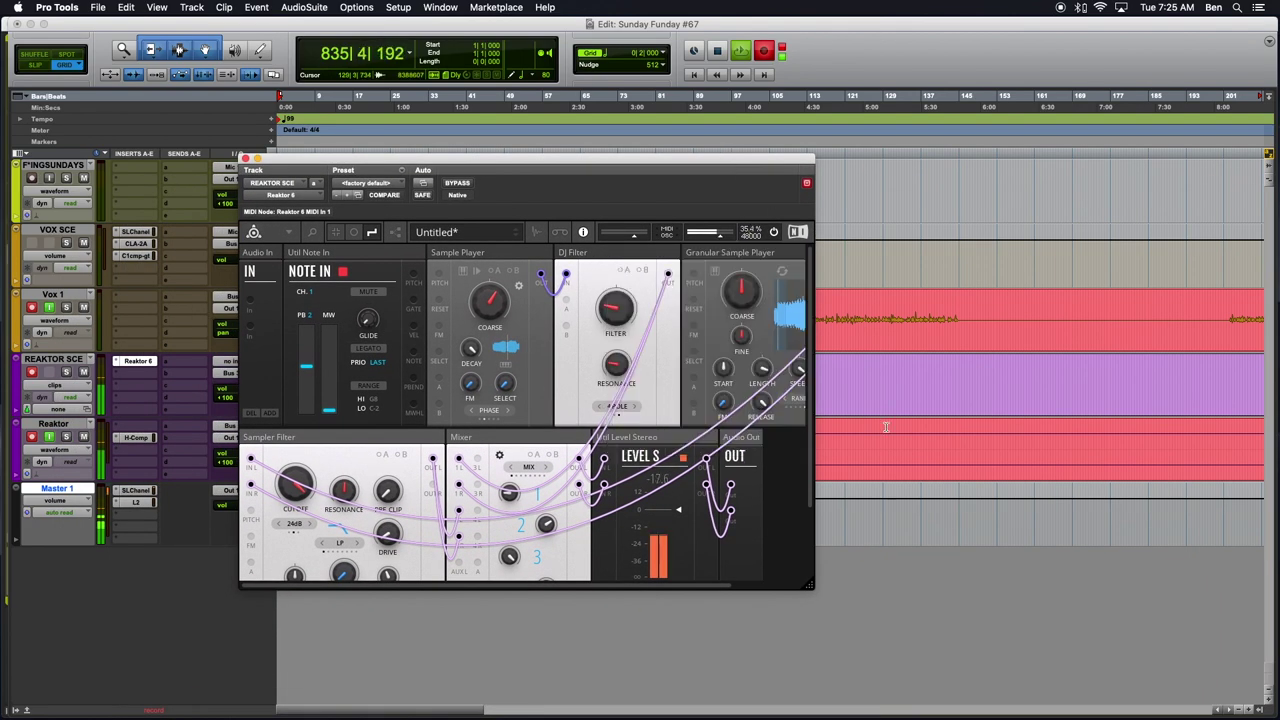
drag(812, 587, 981, 648)
click(403, 454)
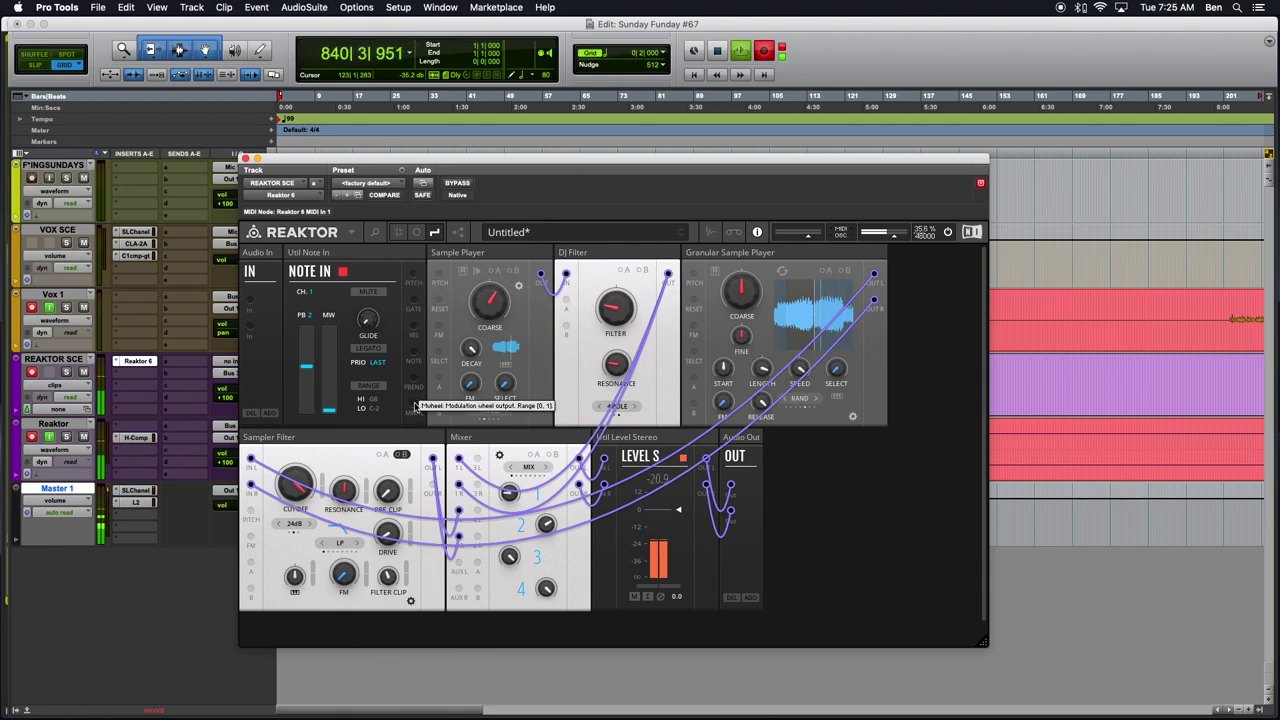
Wire the Note In mod wheel output to modulation input A of the DJ Filter, Granular Sample Player and Sampler Filter, coloring the wires Blue.
drag(410, 406, 566, 302)
right_click(566, 301)
mouse_move(612, 304)
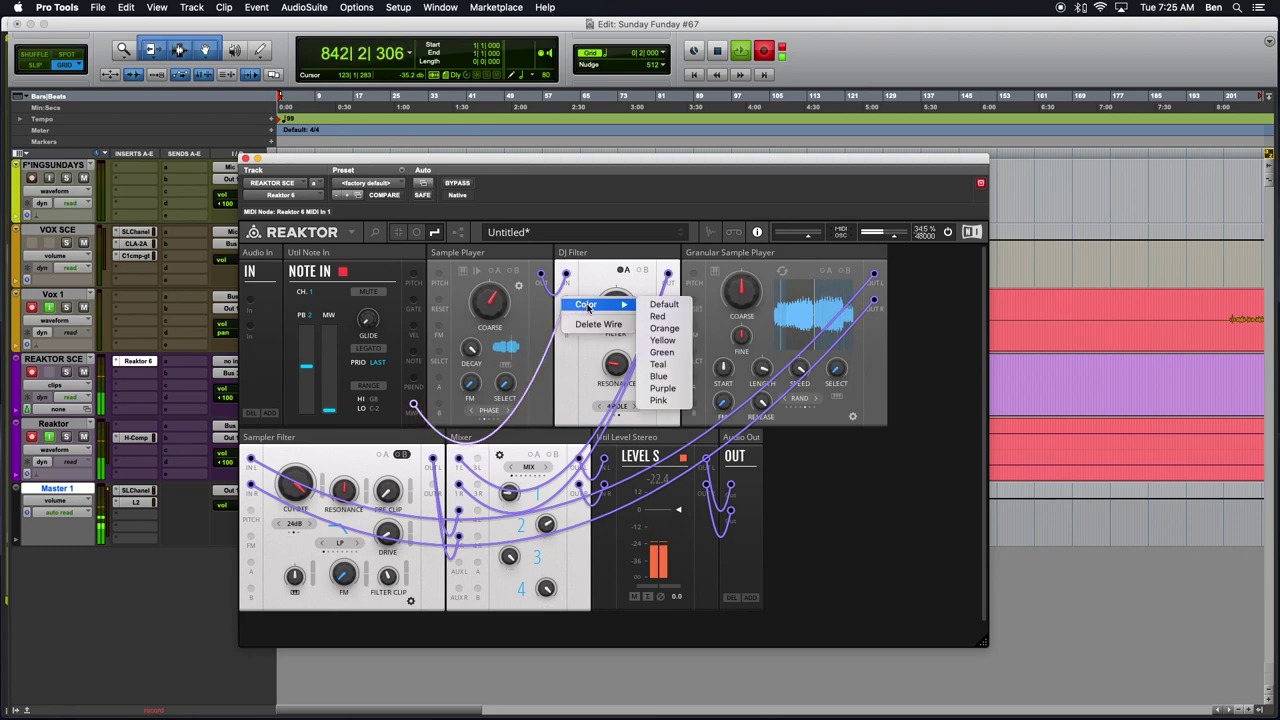
click(662, 377)
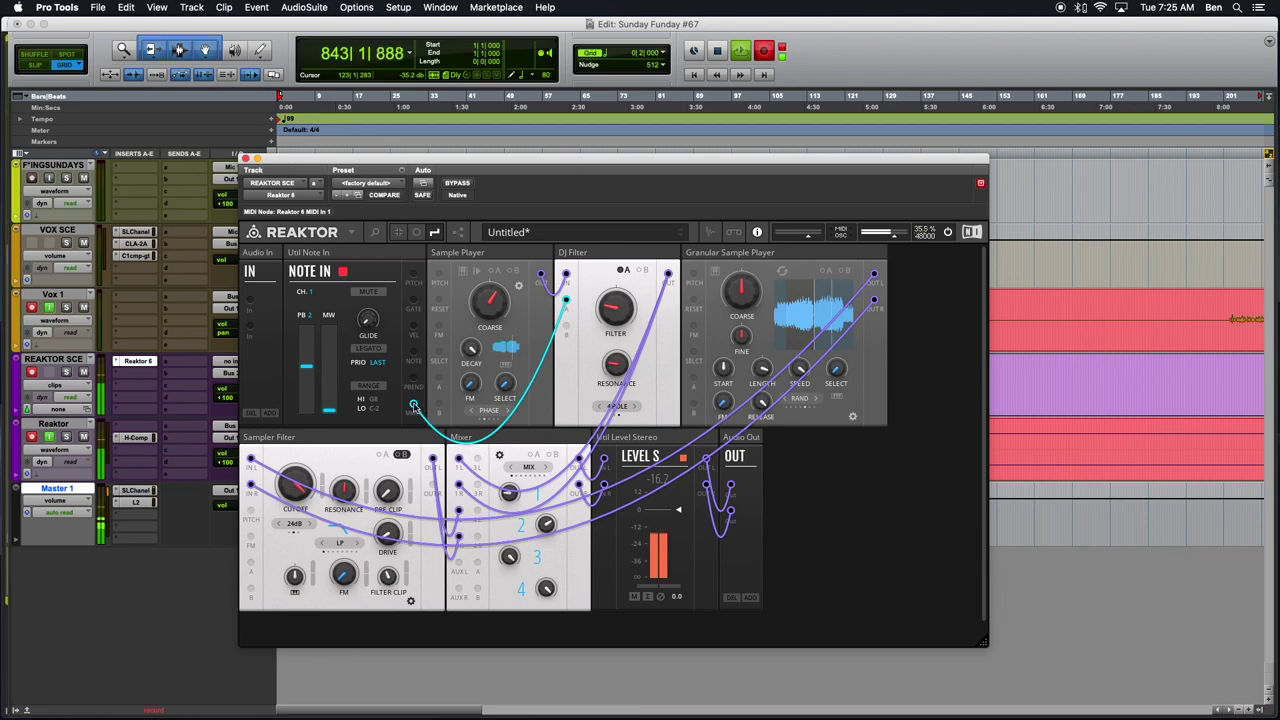
drag(413, 406, 693, 378)
drag(413, 406, 255, 567)
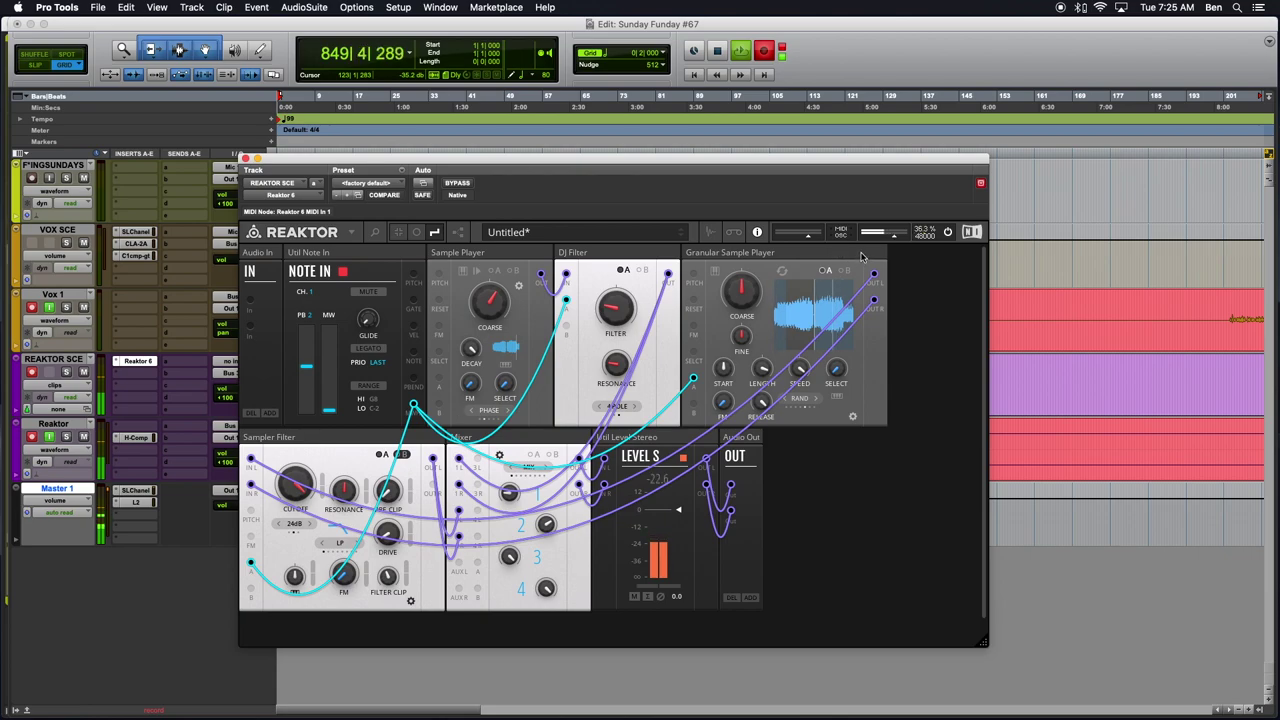
Place the Granular Sample Player before the Sampler Filter and Util Level Stereo with Audio Out after the DJ Filter, and fit the window around the rack.
drag(797, 252, 408, 418)
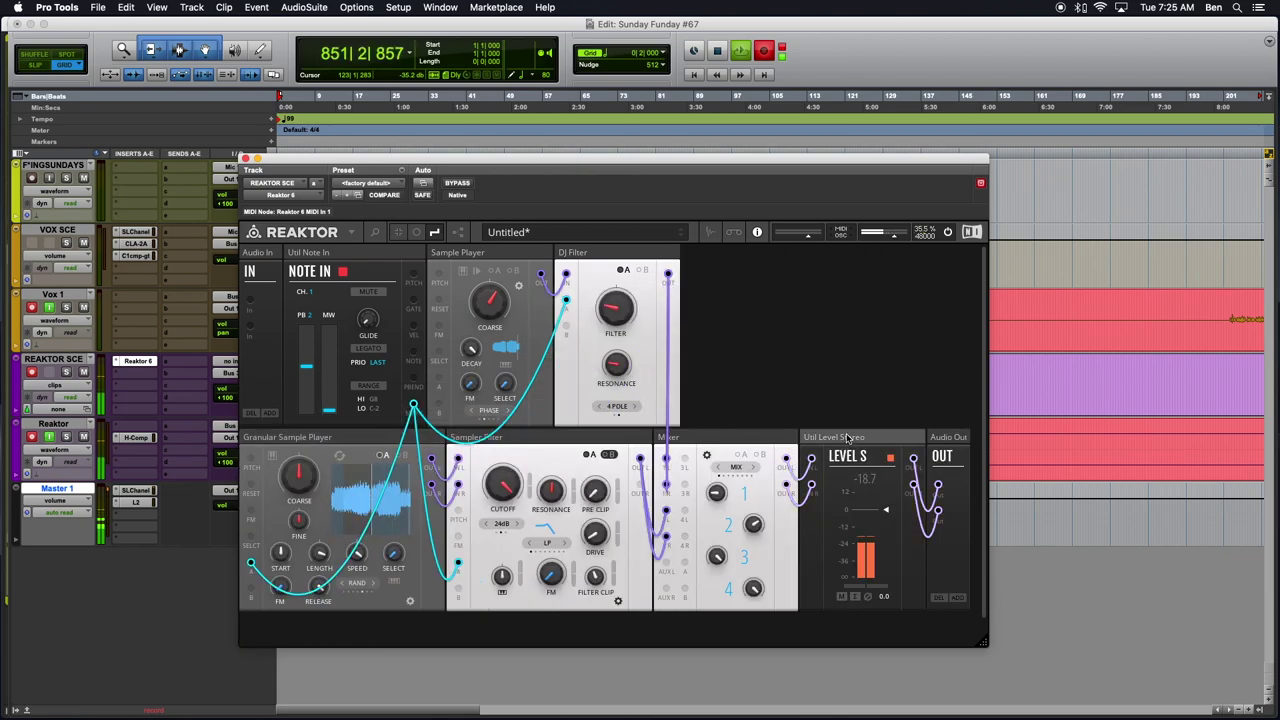
drag(905, 441, 748, 275)
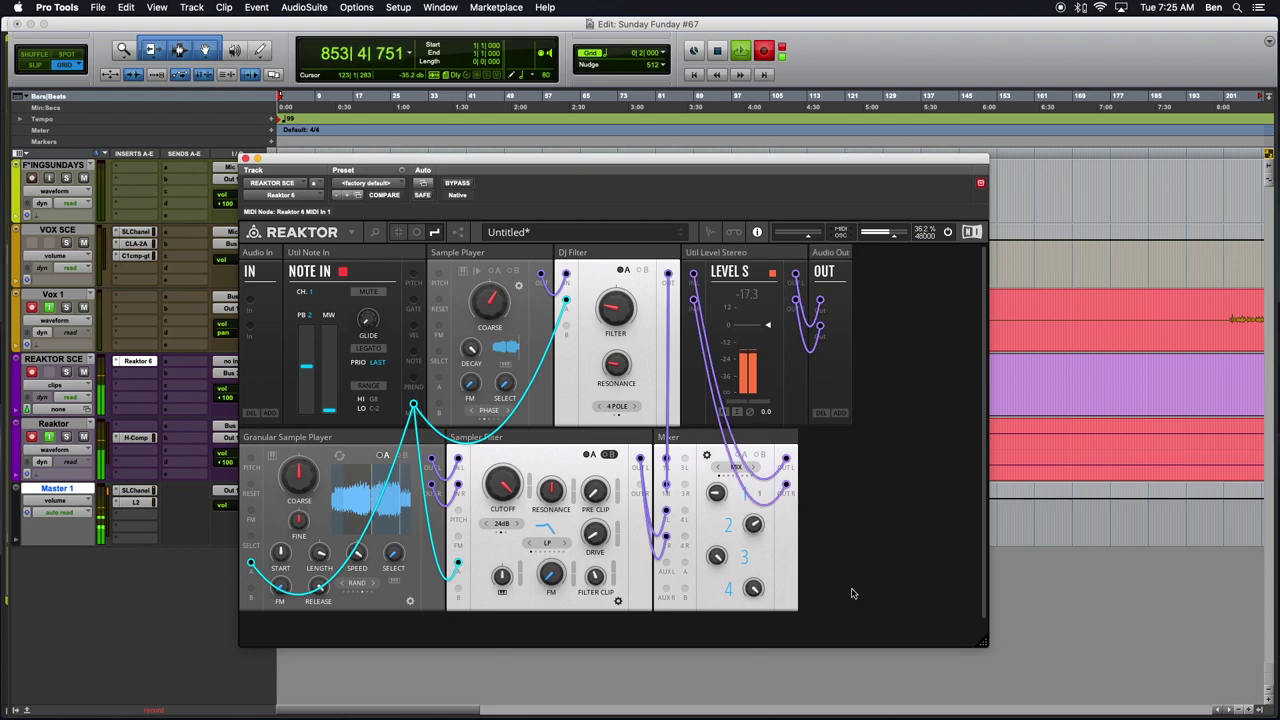
drag(868, 607, 862, 632)
drag(679, 163, 733, 181)
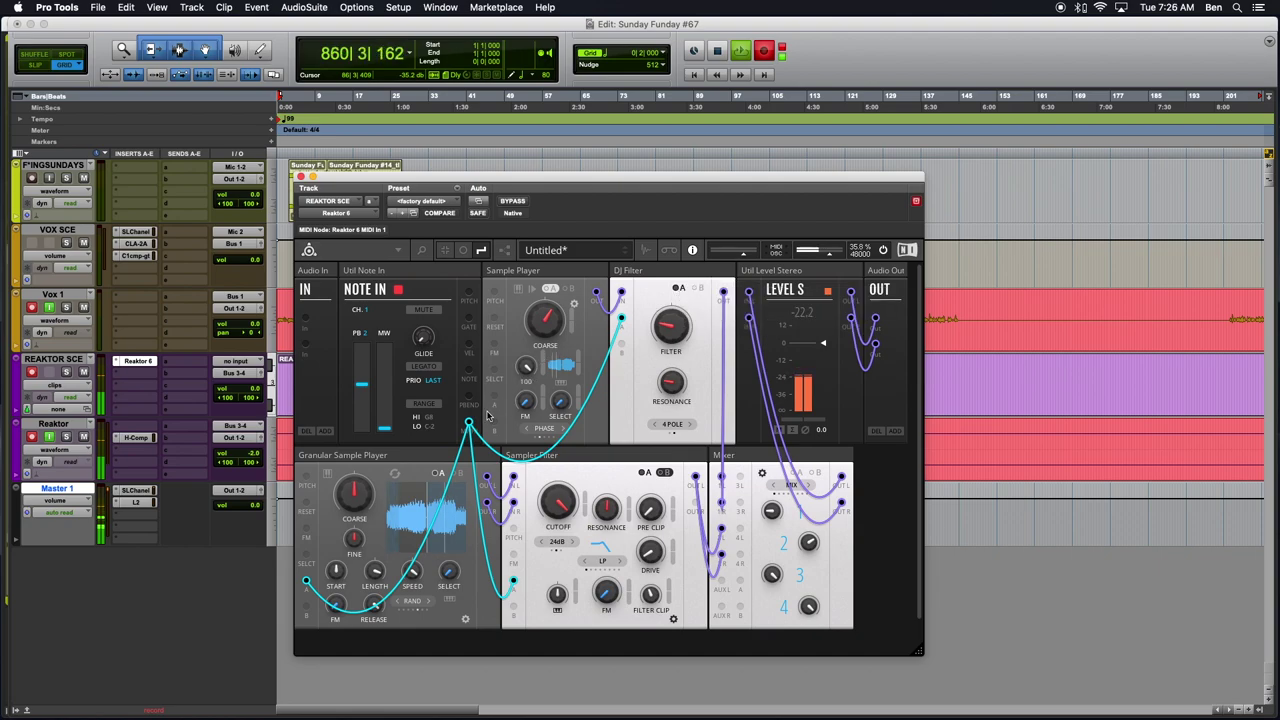
Try wiring the mod wheel output to the Sample Player's A input, check the Granular Sample Player's settings page, and disconnect the Sample Player wire.
drag(469, 422, 493, 397)
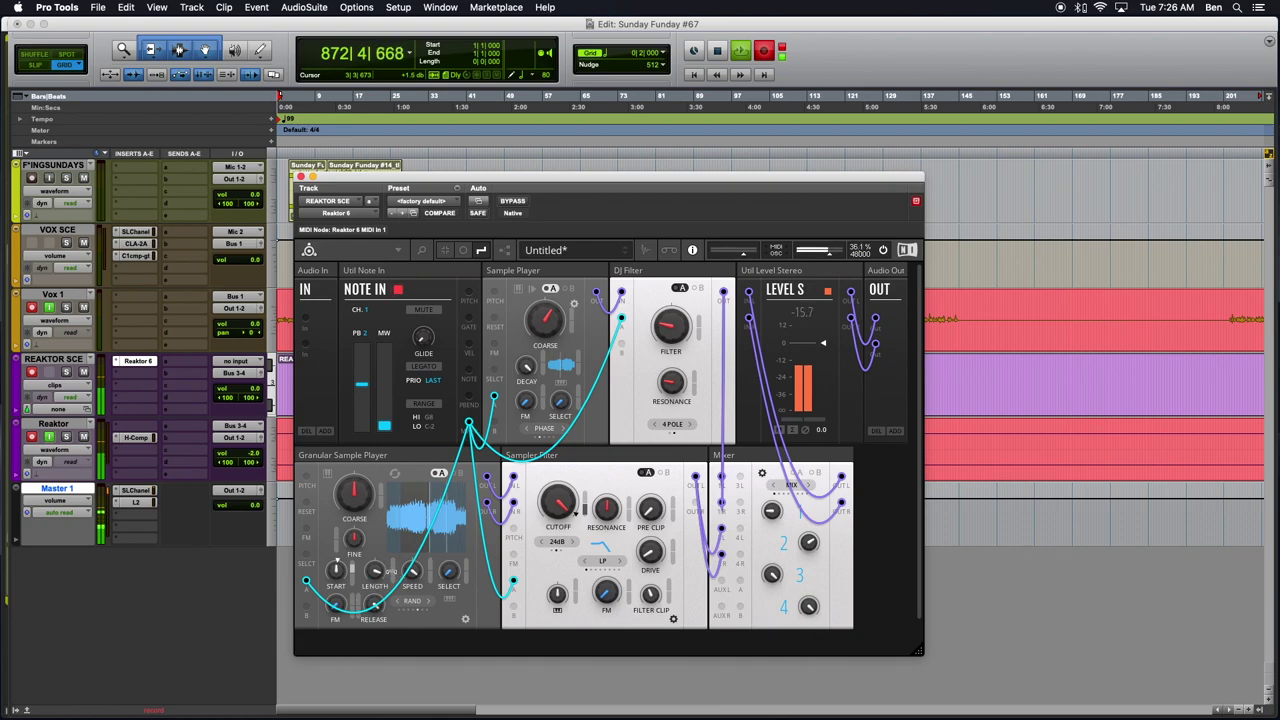
click(462, 619)
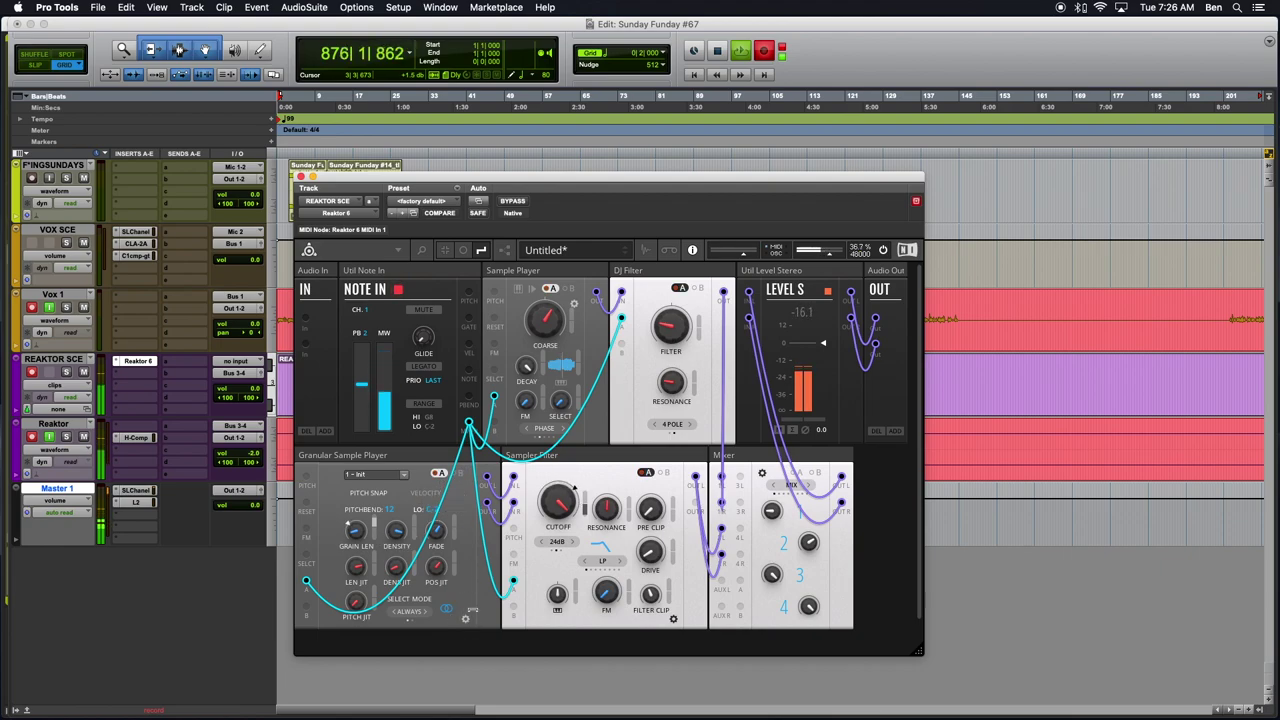
click(465, 618)
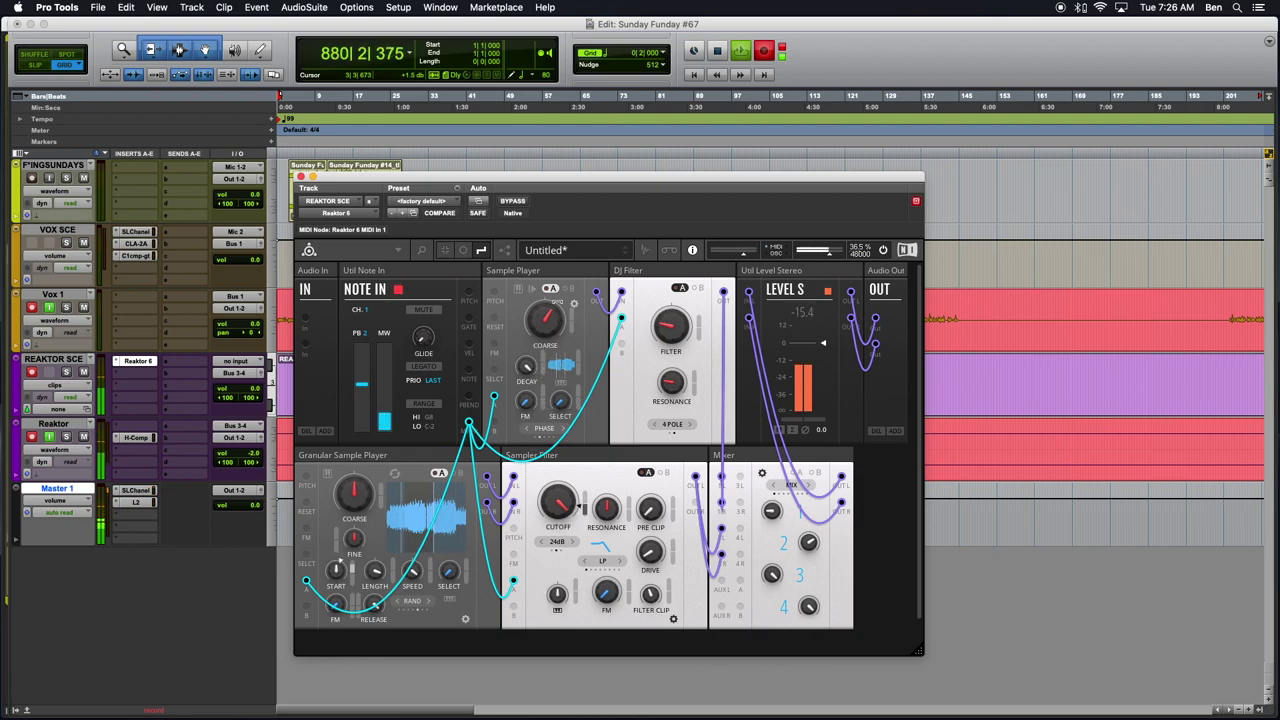
drag(494, 397, 497, 395)
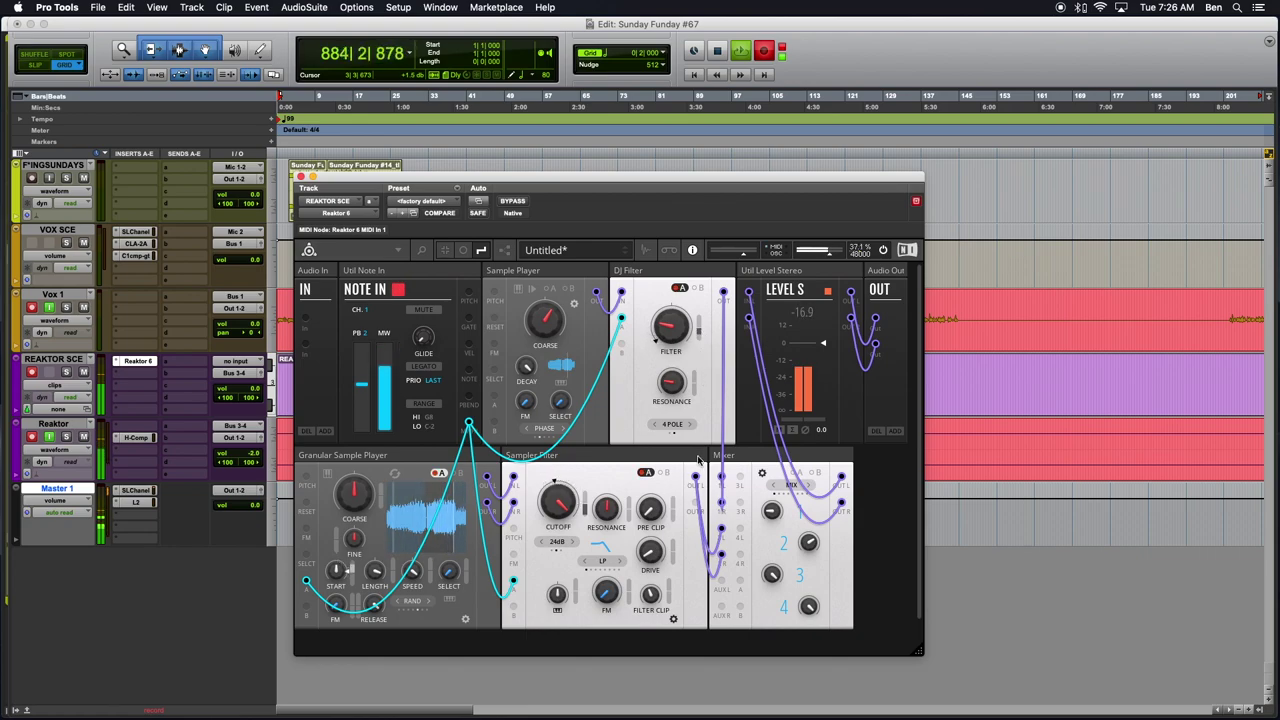
mouse_move(699, 337)
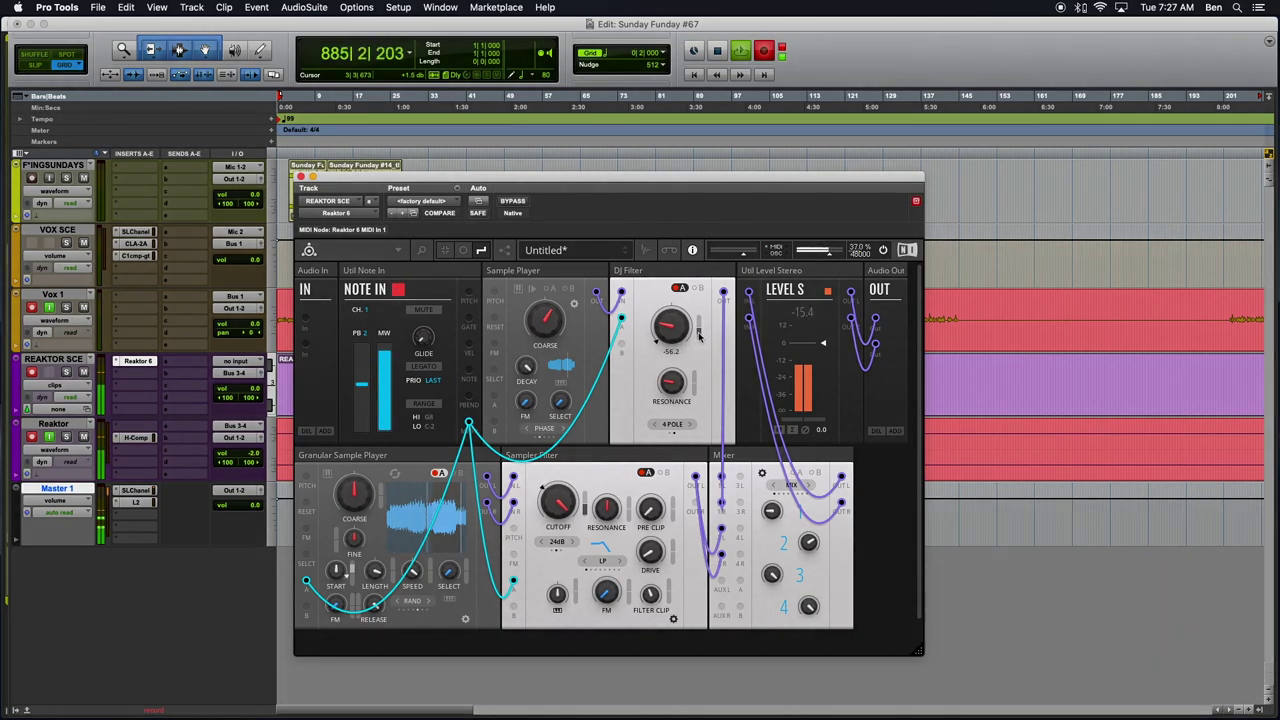